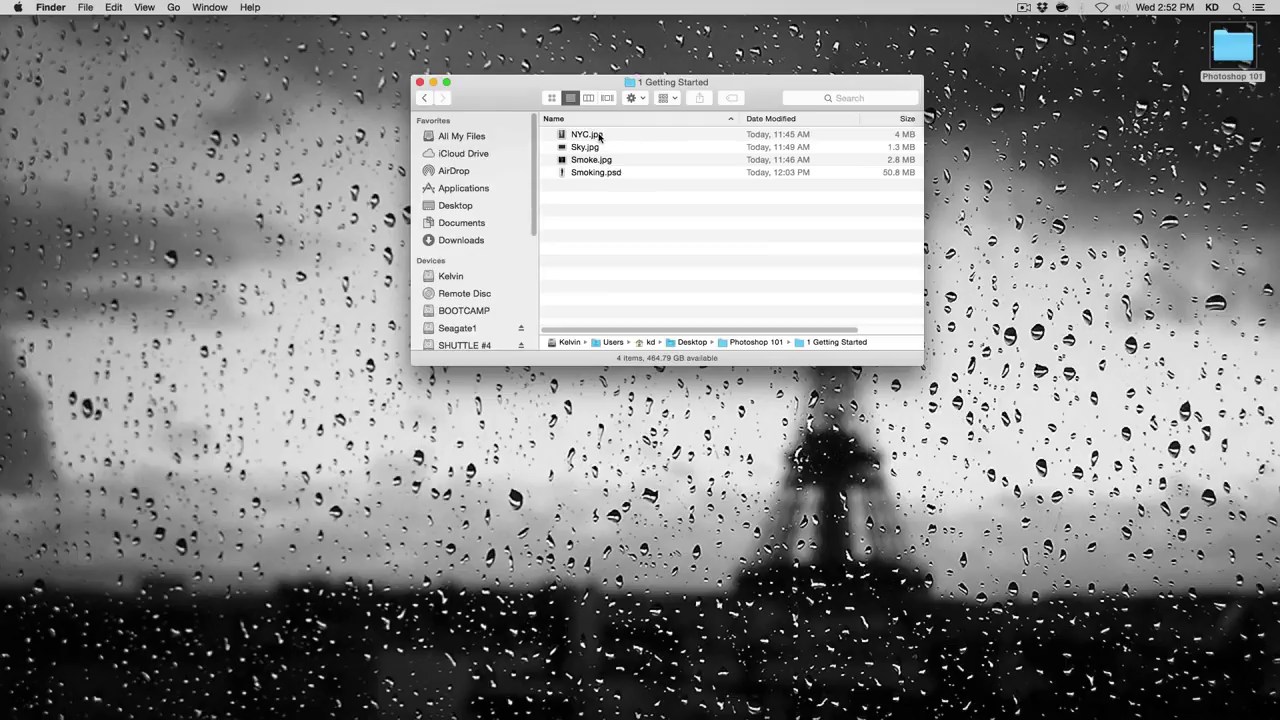
Step: Open NYC.jpg from the 1 Getting Started folder with Adobe Photoshop CC 2015
left_click(597, 136)
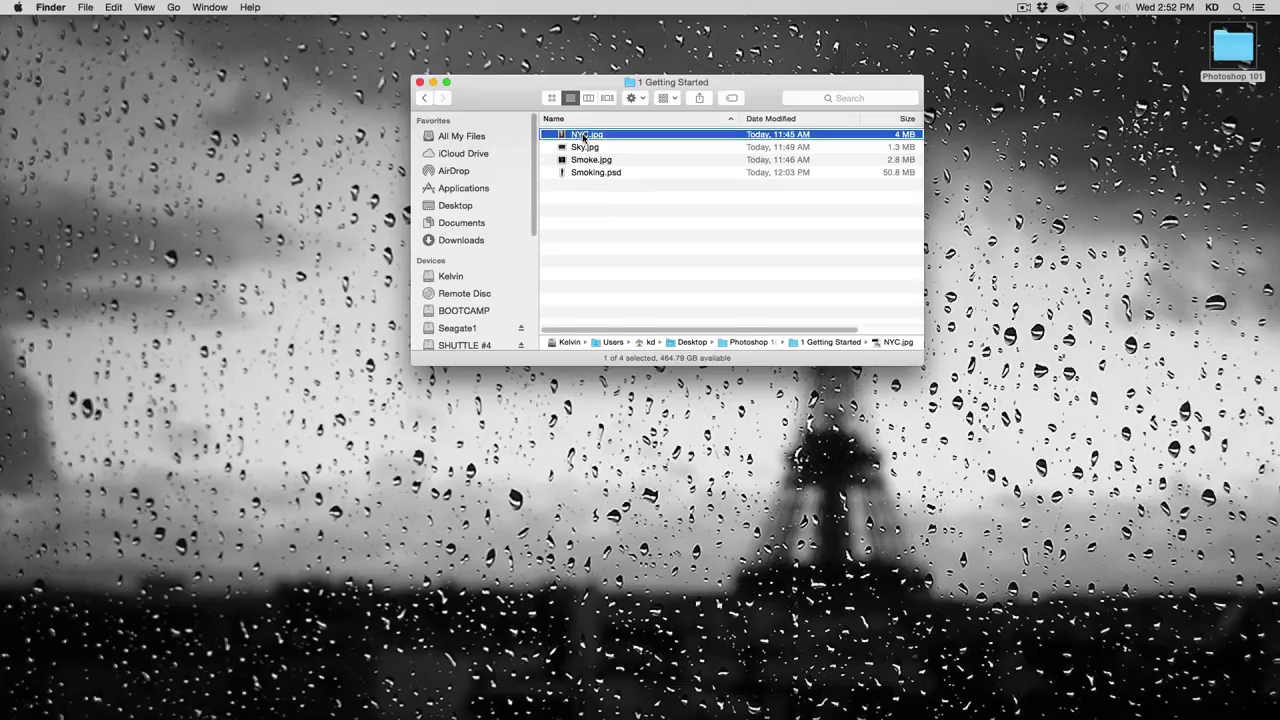
right_click(585, 136)
mouse_move(726, 153)
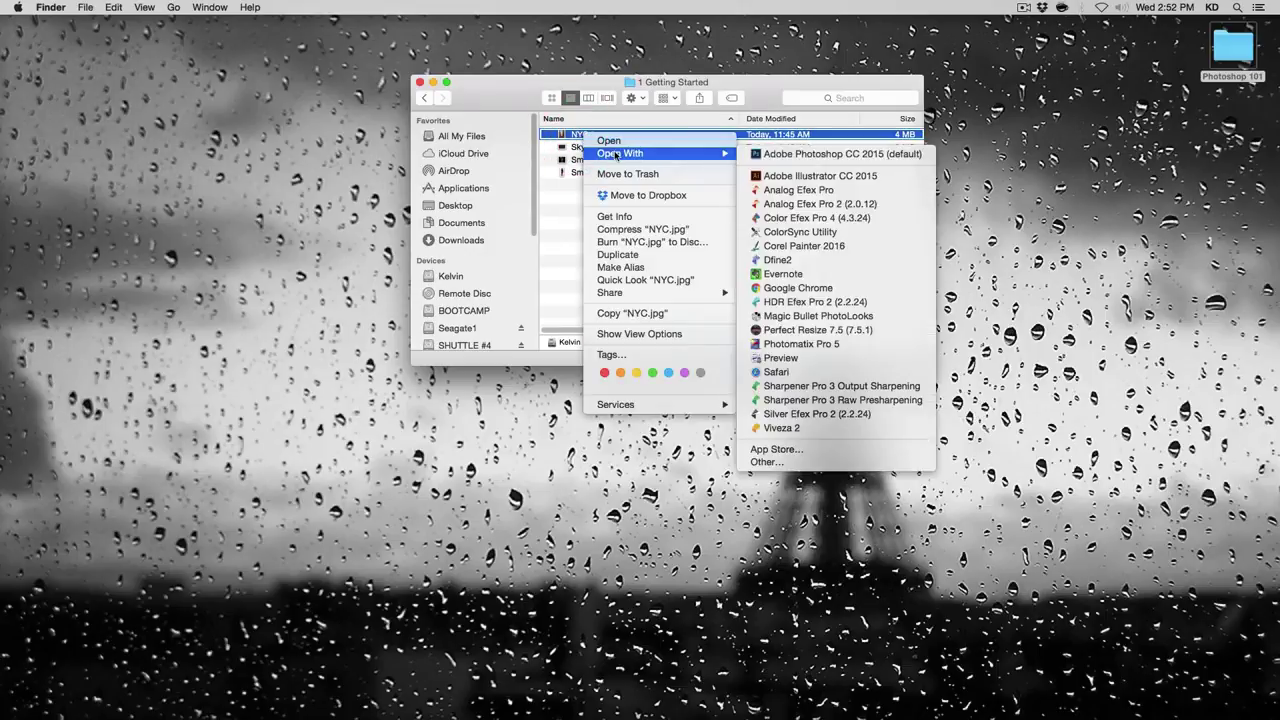
left_click(770, 155)
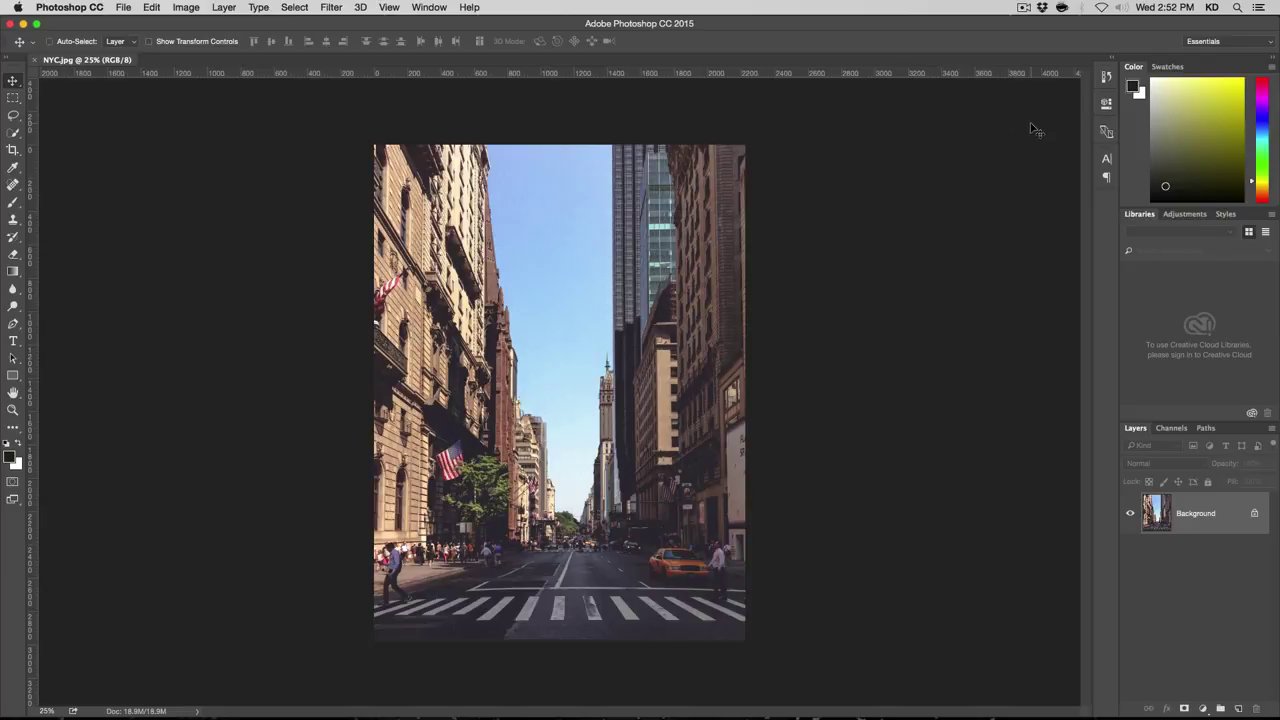
Step: Reset the Essentials workspace and check whether the Application Frame is enabled
left_click(1220, 44)
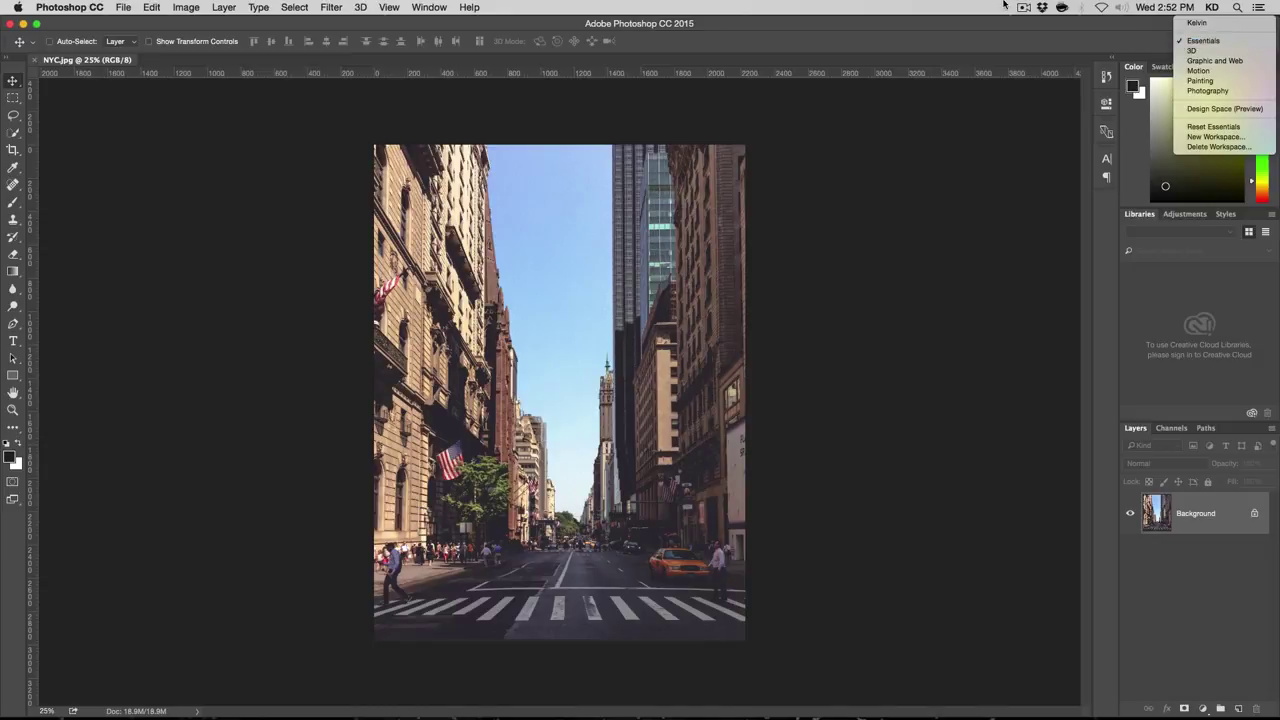
left_click(1236, 127)
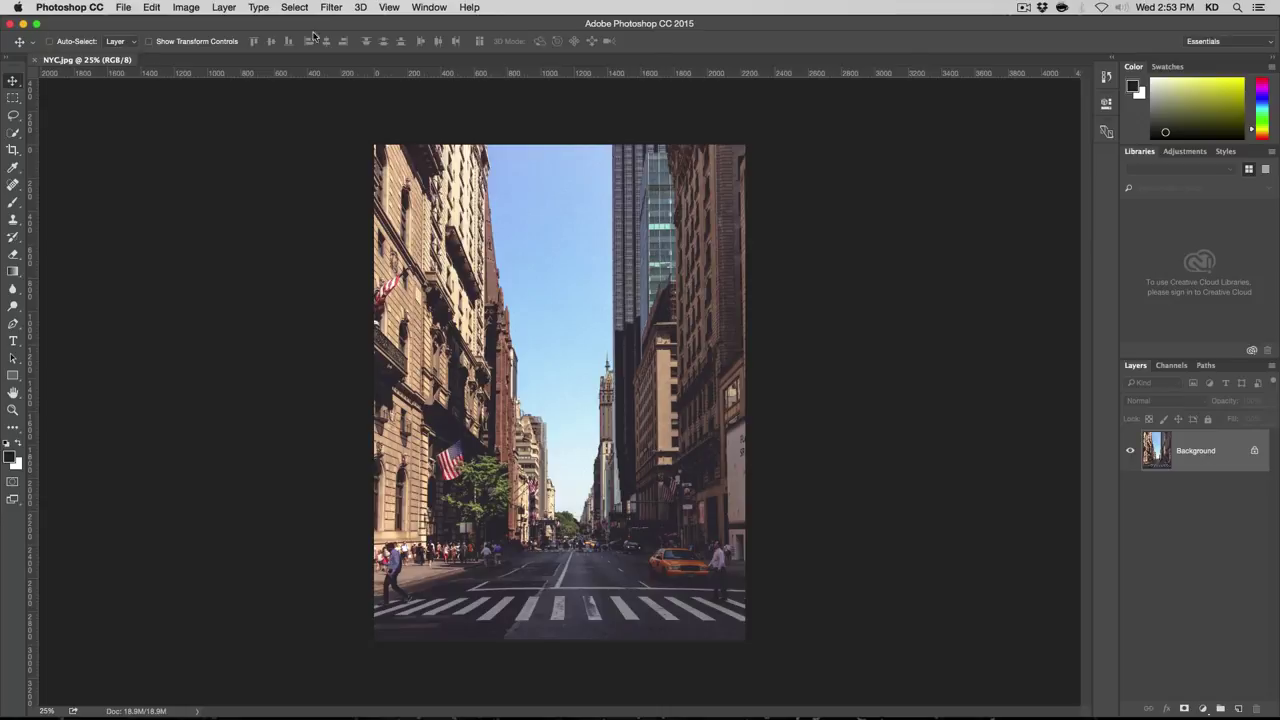
left_click(430, 7)
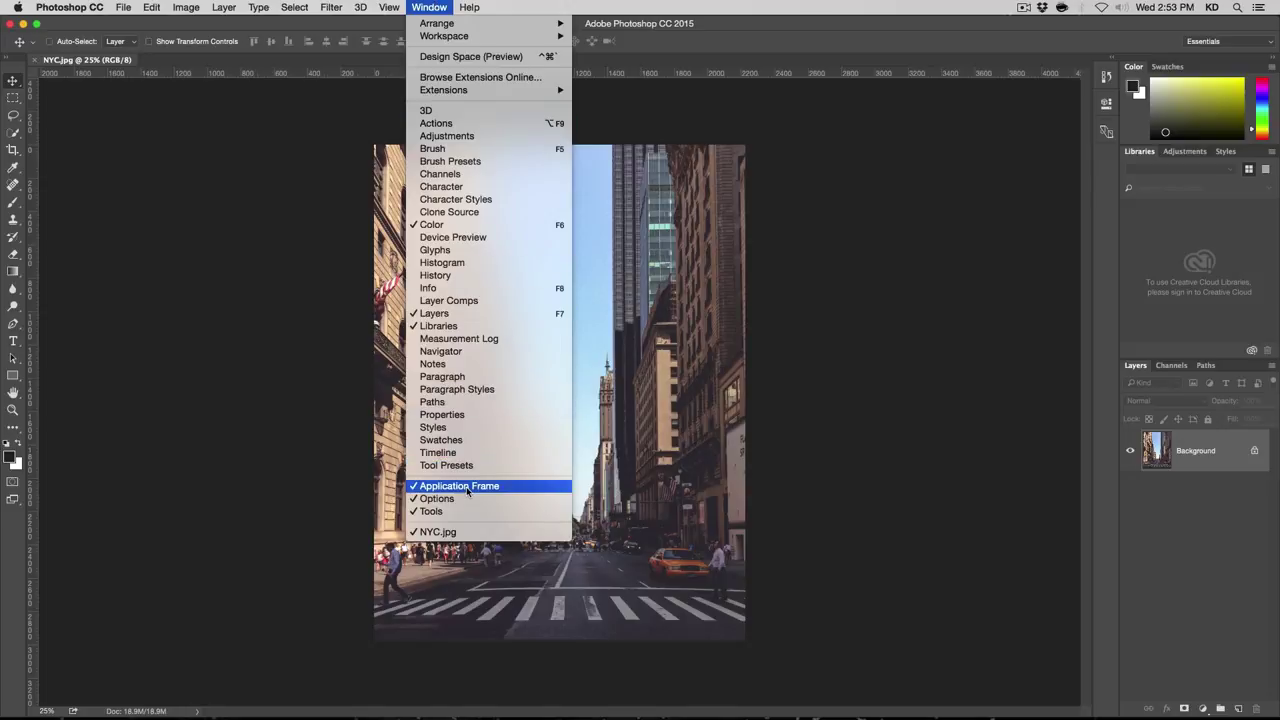
left_click(421, 5)
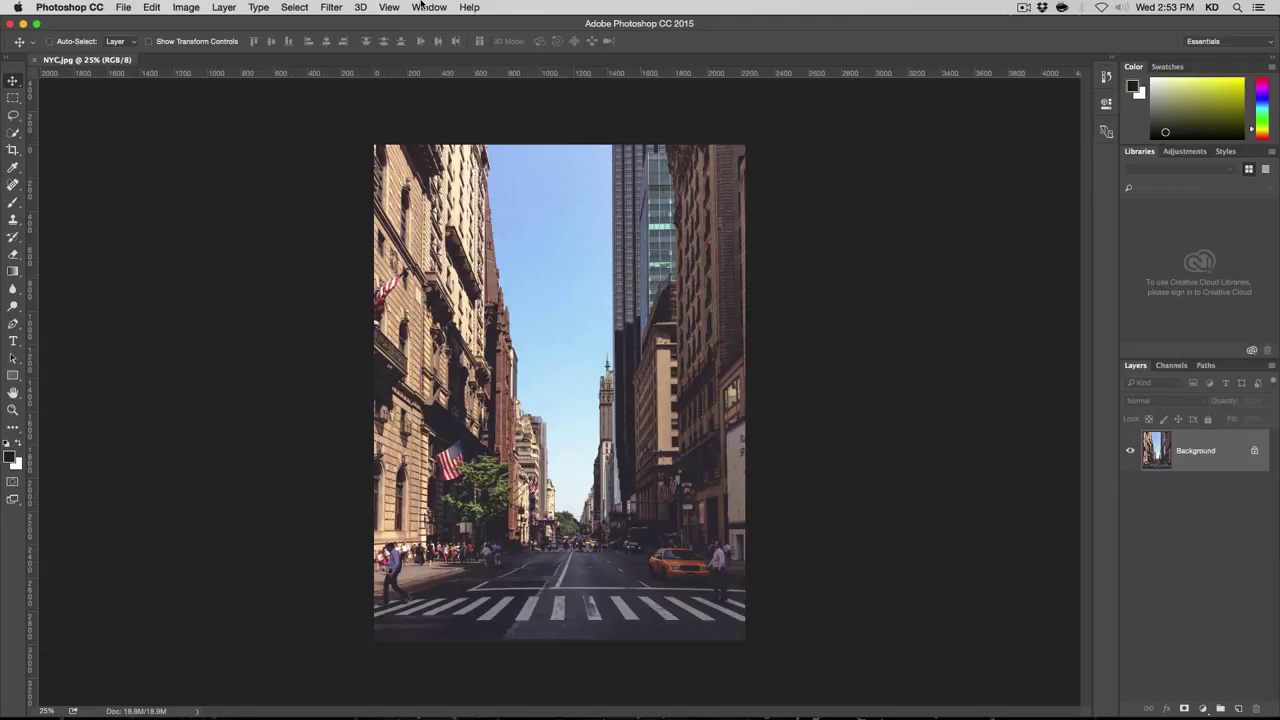
Step: Switch to Finder and open Smoking.psd from the 1 Getting Started folder in Photoshop
key("super+Tab")
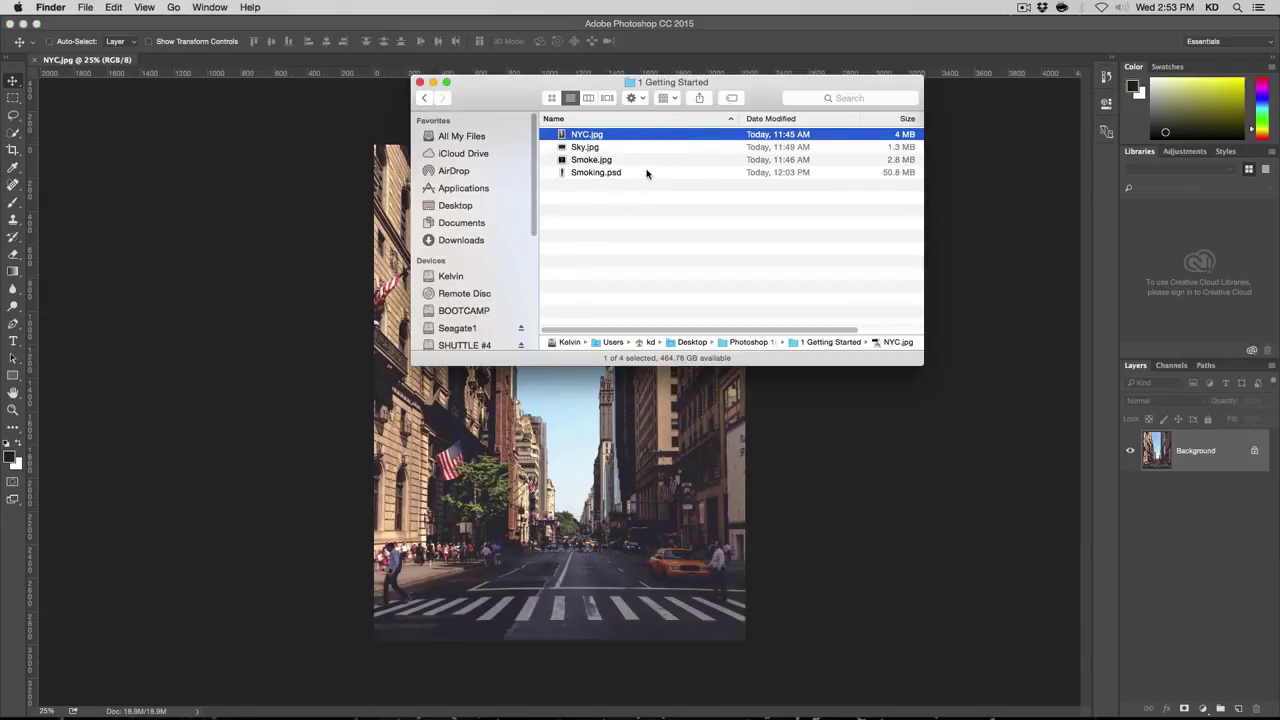
left_click(646, 174)
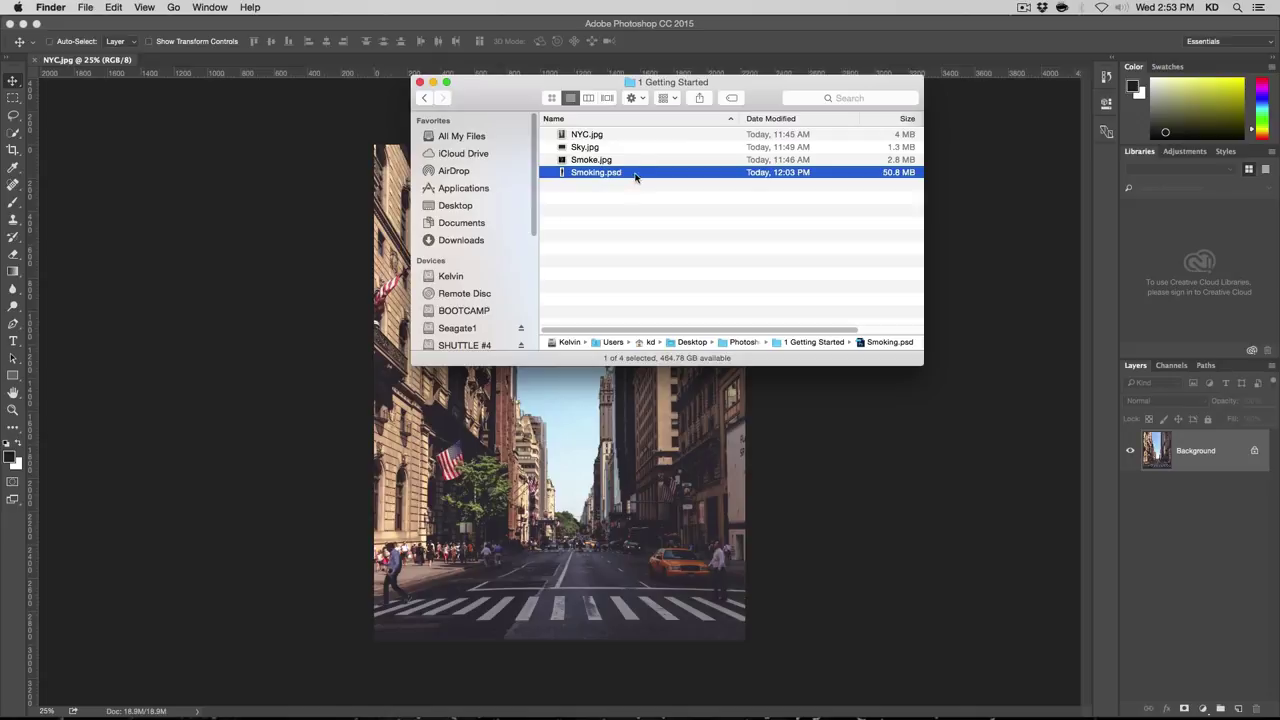
double_click(578, 174)
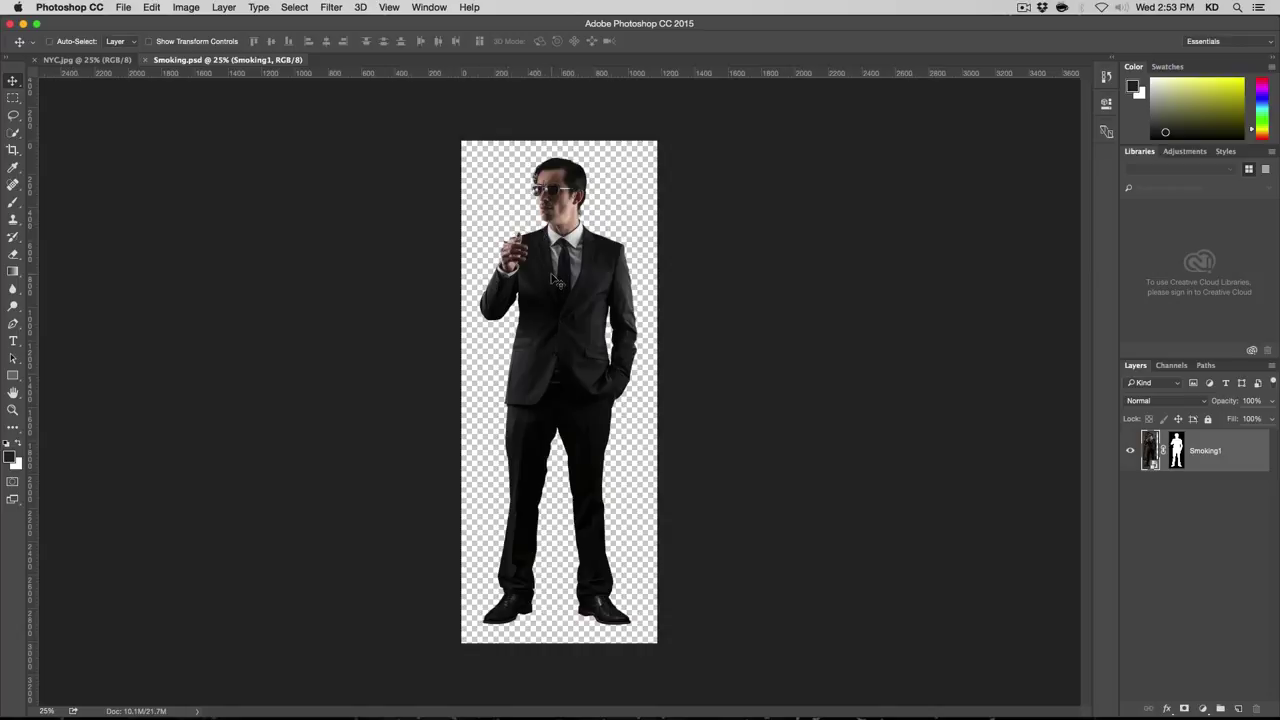
Step: Copy the Smoking1 layer from Smoking.psd into the NYC.jpg document with the Move tool
mouse_move(570, 312)
left_mouse_down()
mouse_move(467, 240)
mouse_move(523, 271)
left_mouse_up()
key("super+z")
left_click_drag(575, 275, 444, 238)
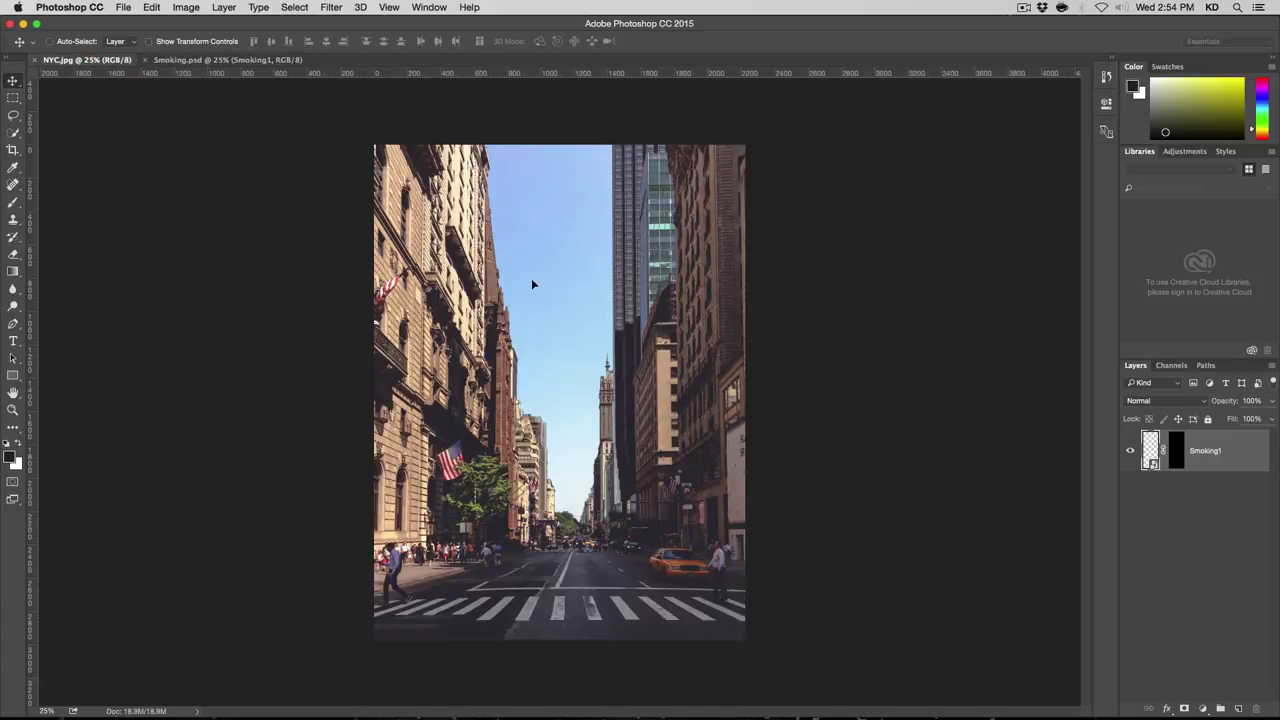
left_click_drag(578, 341, 574, 341)
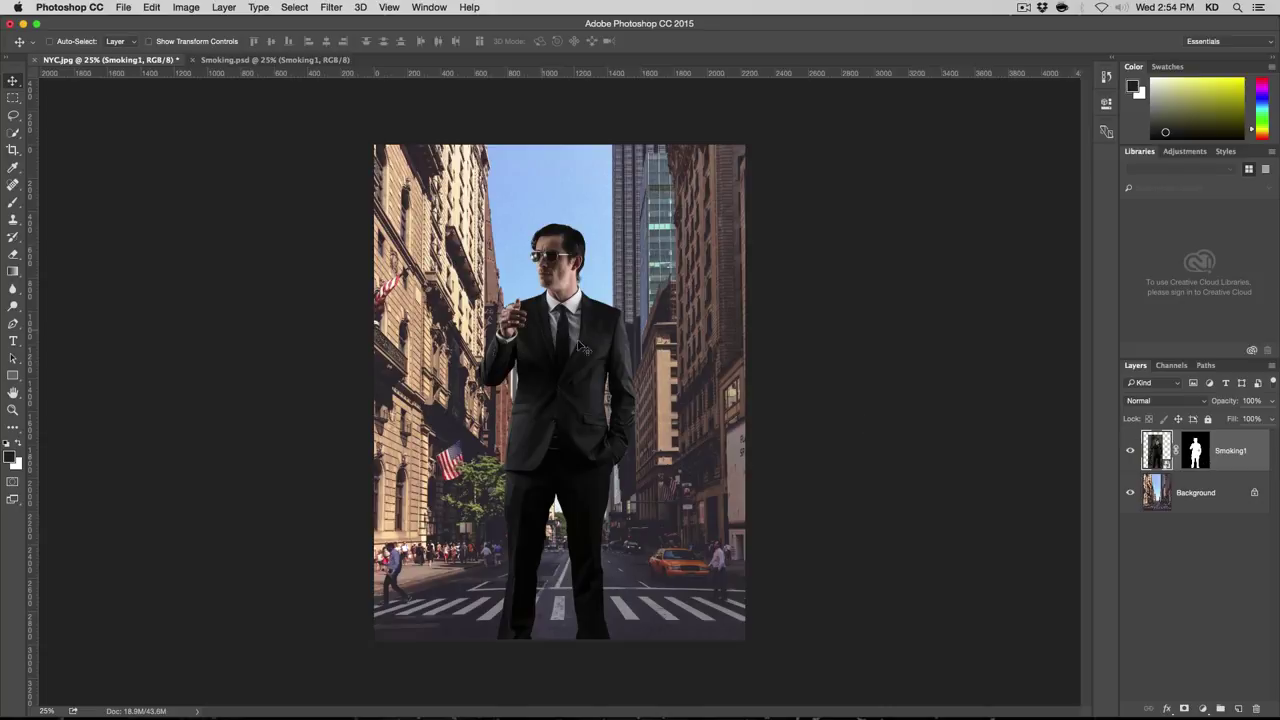
Step: Try several positions for the man over the street, leaving him slightly right of the image centre
left_click_drag(432, 288, 517, 283)
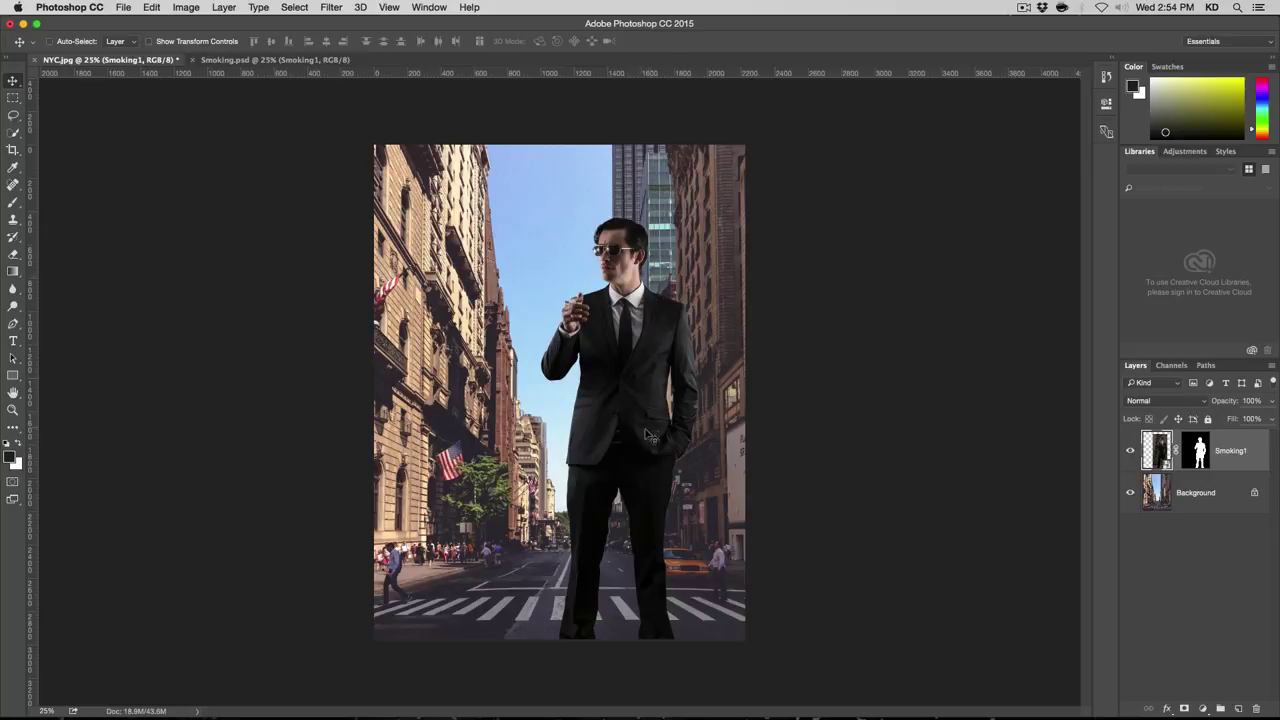
mouse_move(622, 447)
left_mouse_down()
mouse_move(577, 470)
mouse_move(614, 471)
left_mouse_up()
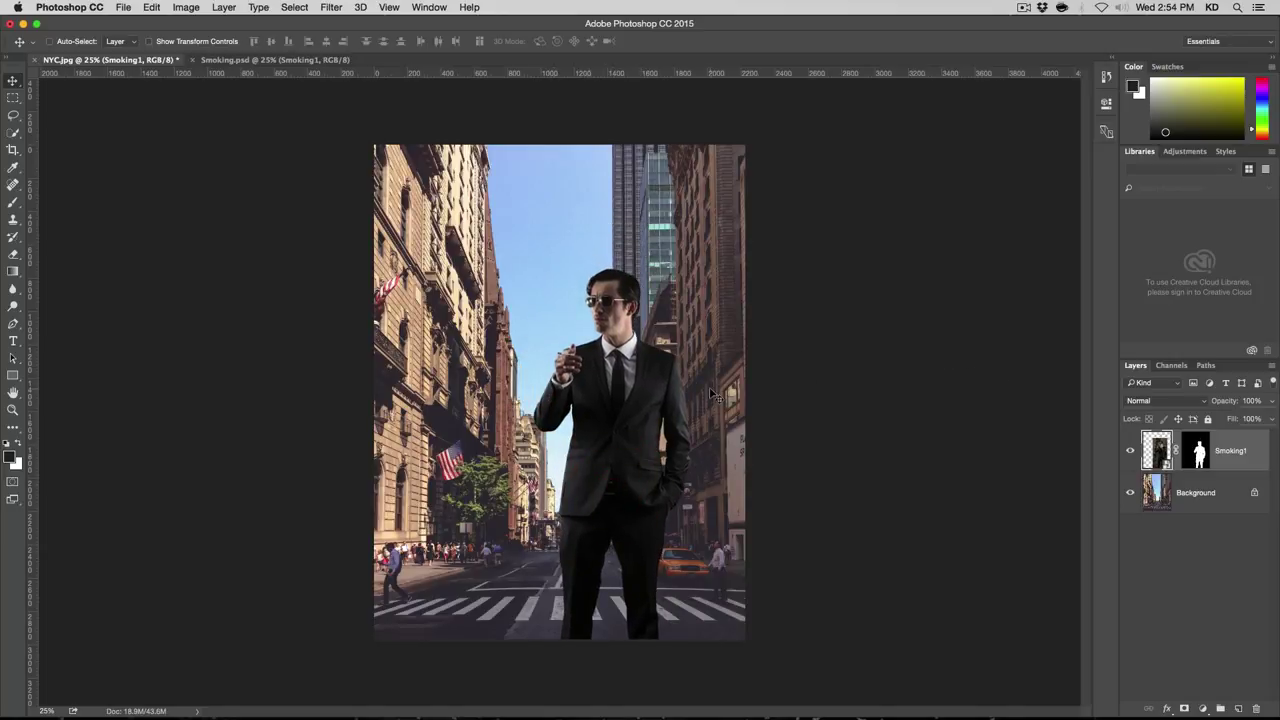
left_click_drag(615, 341, 643, 349)
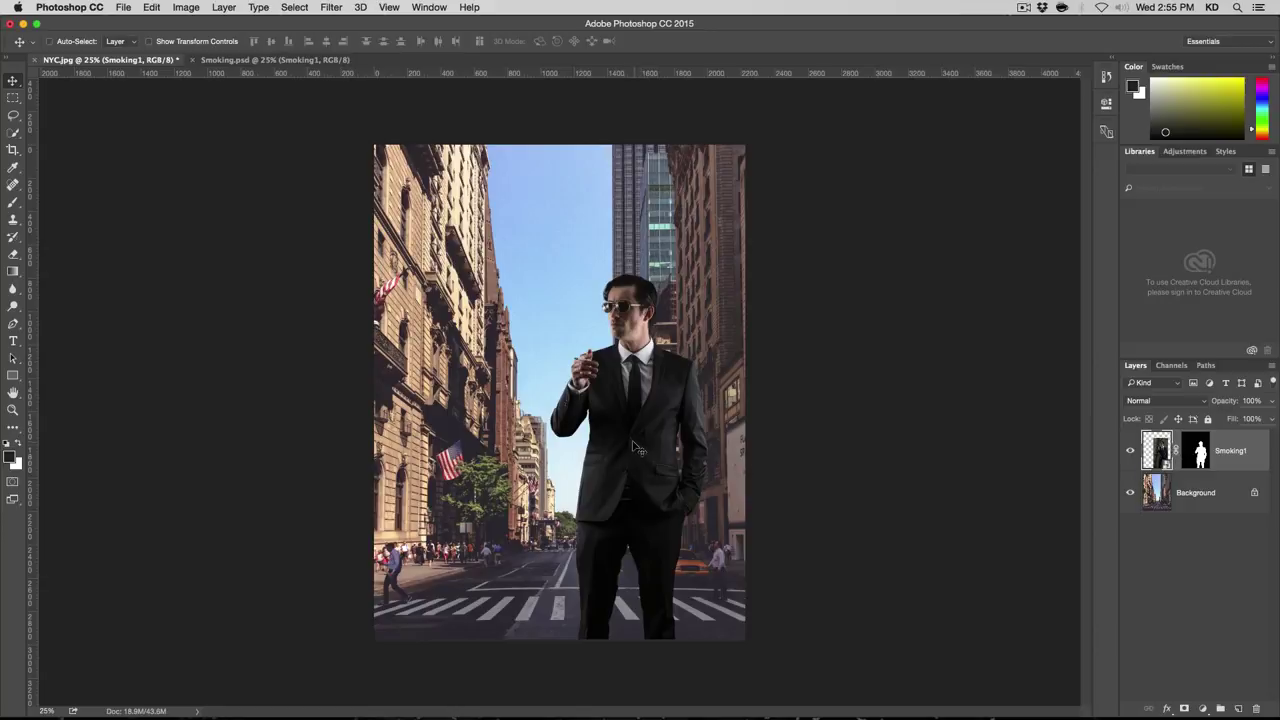
left_click_drag(632, 461, 607, 405)
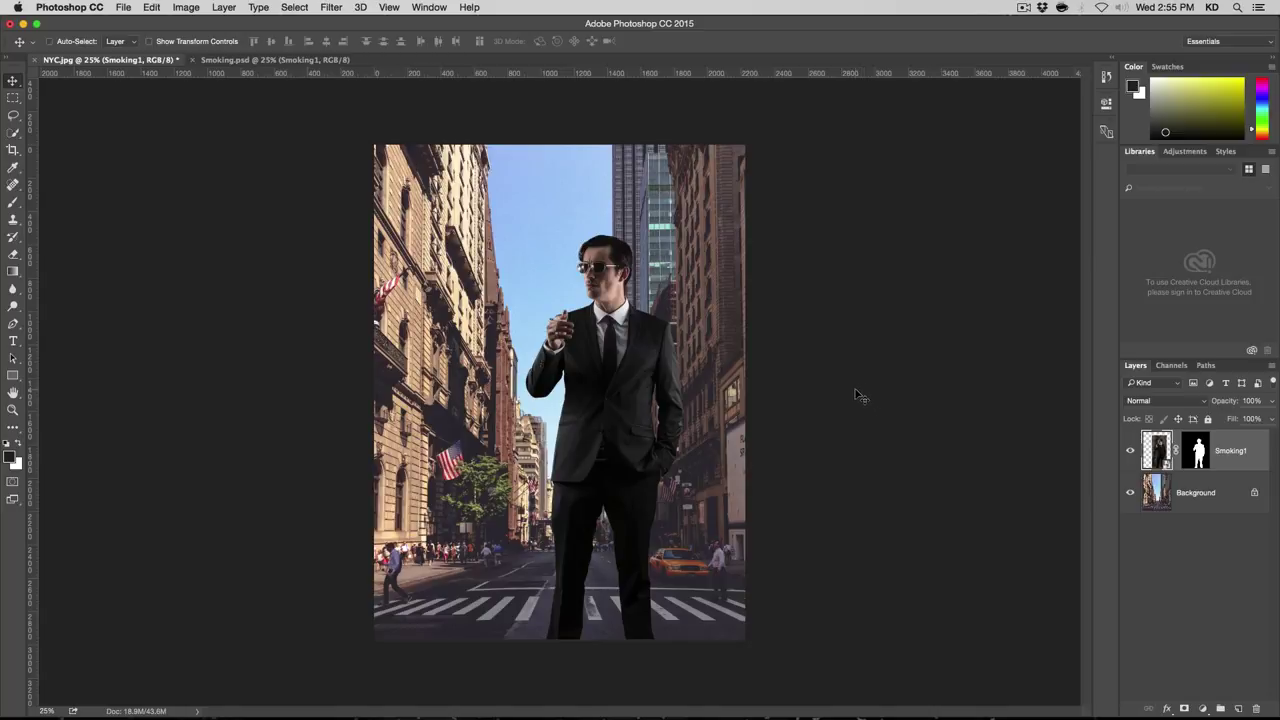
Step: Inspect the Smoking1 smart object's raw settings in Camera Raw and leave without applying changes
double_click(1158, 451)
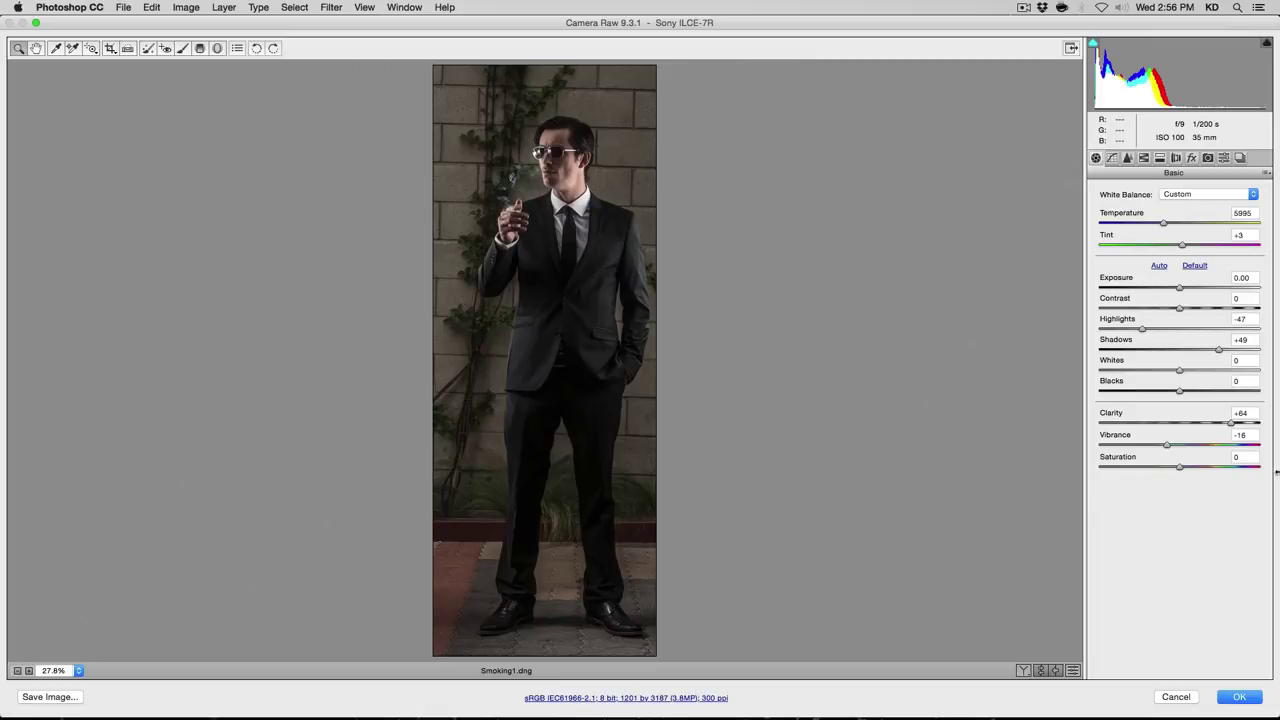
left_click(1176, 697)
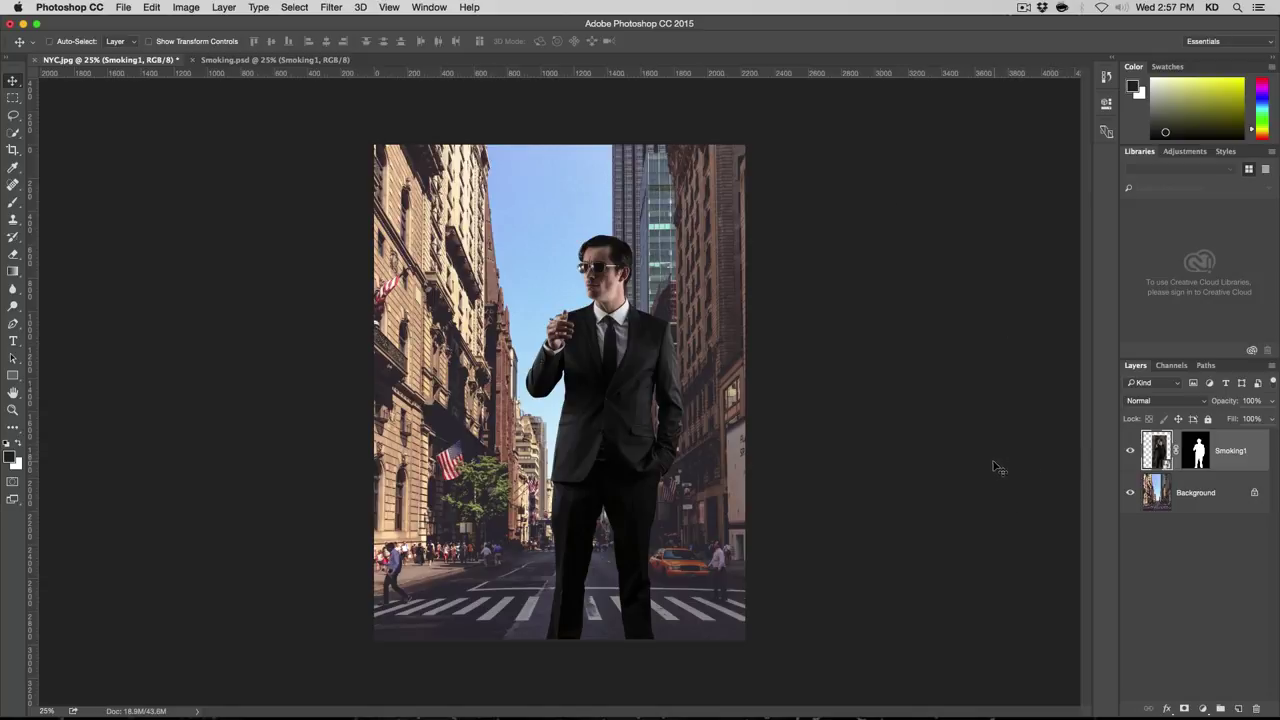
Step: Lower the Smoking1 layer's opacity to 67% and reposition the man so his shoes stand on the crosswalk
left_click_drag(645, 400, 592, 372)
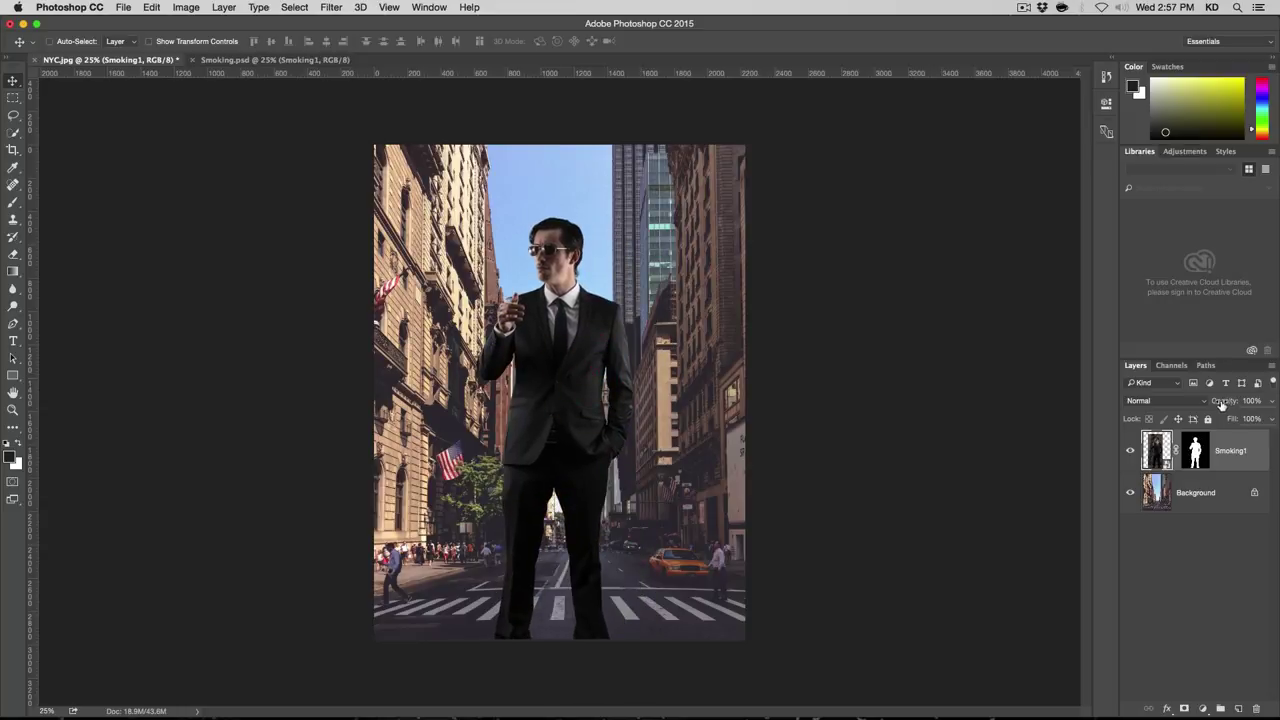
left_click(1272, 401)
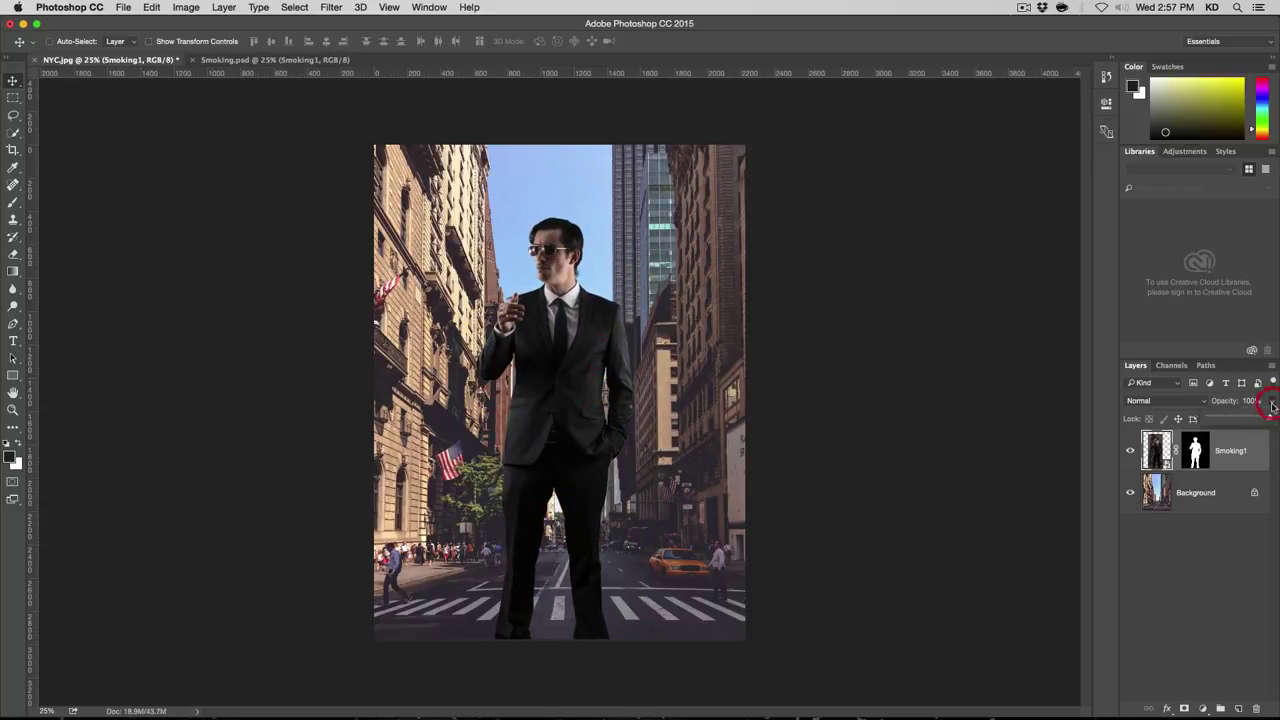
left_click_drag(1272, 418, 1251, 418)
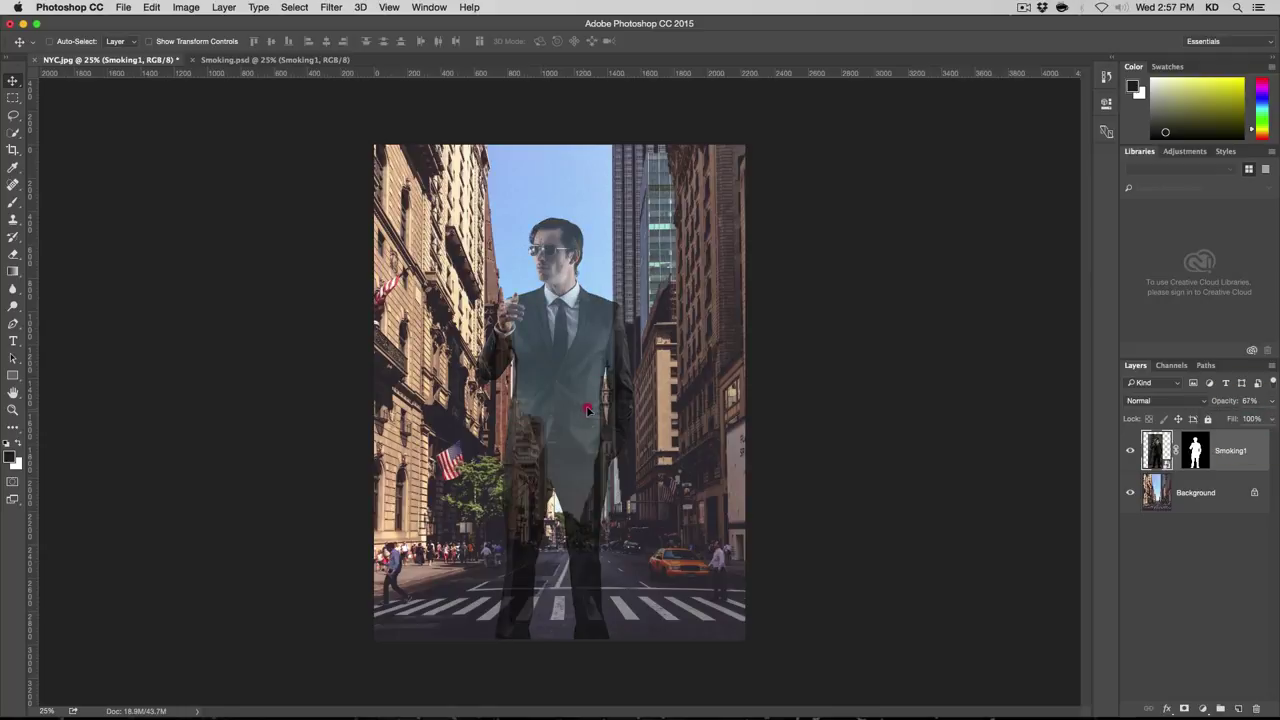
left_click_drag(585, 415, 563, 363)
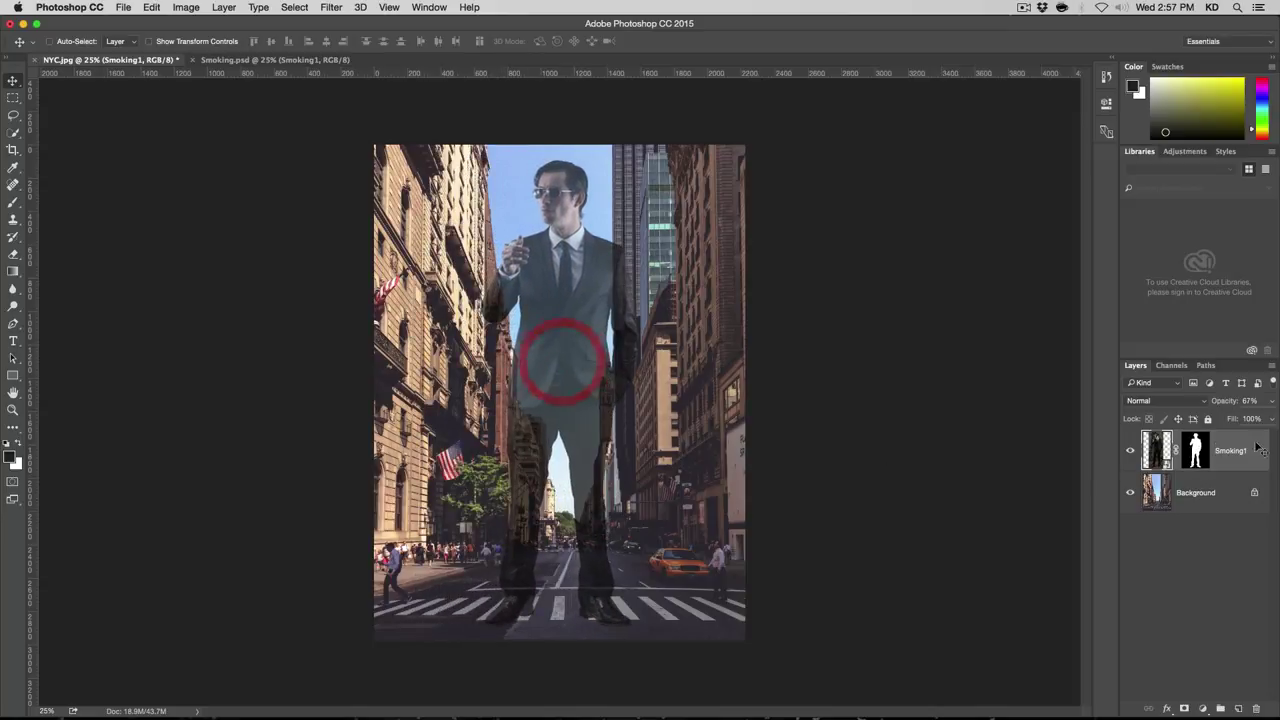
Step: Set the Smoking1 layer's opacity to 100% and shift the man slightly down and to the right
left_click(1271, 400)
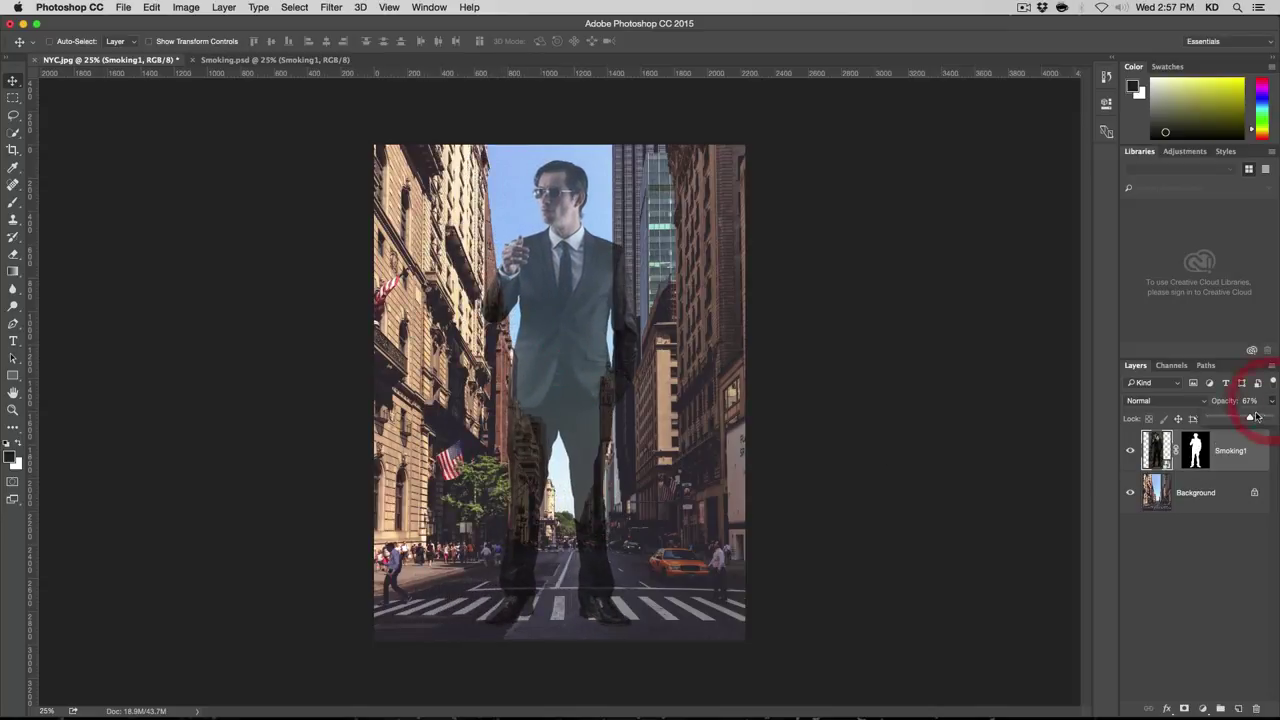
left_click_drag(1246, 418, 1278, 421)
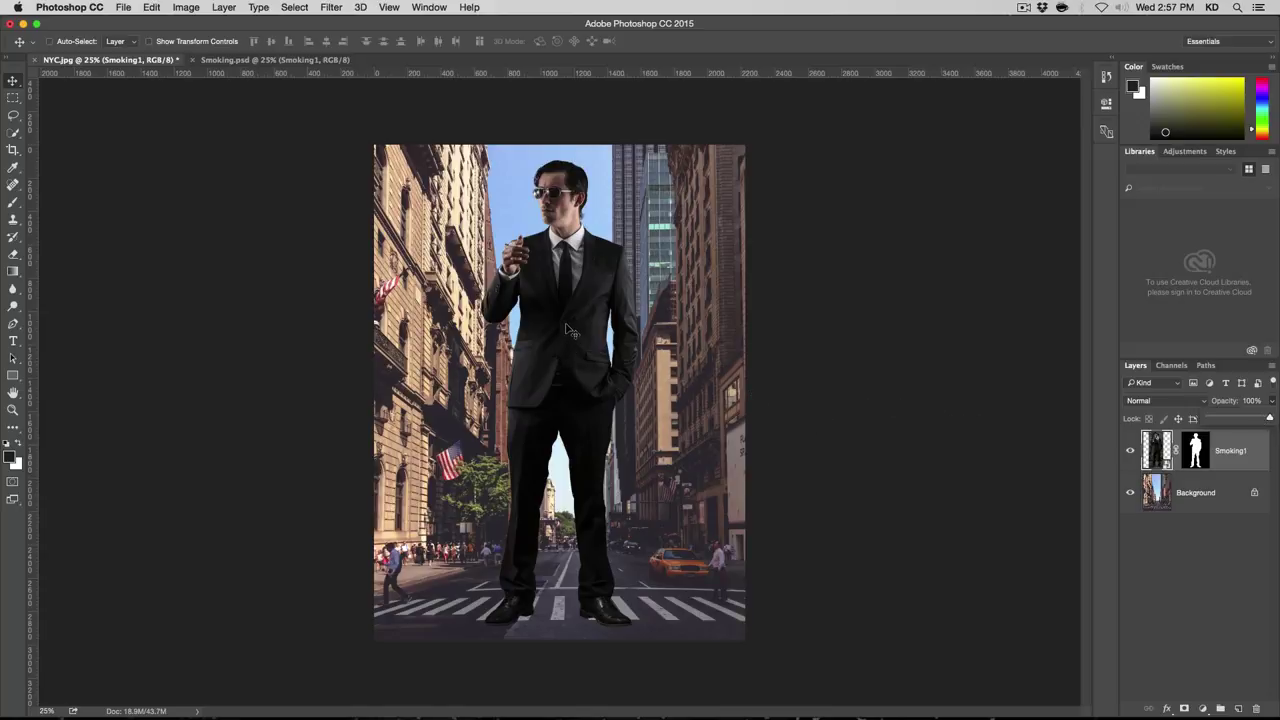
left_click_drag(569, 330, 589, 345)
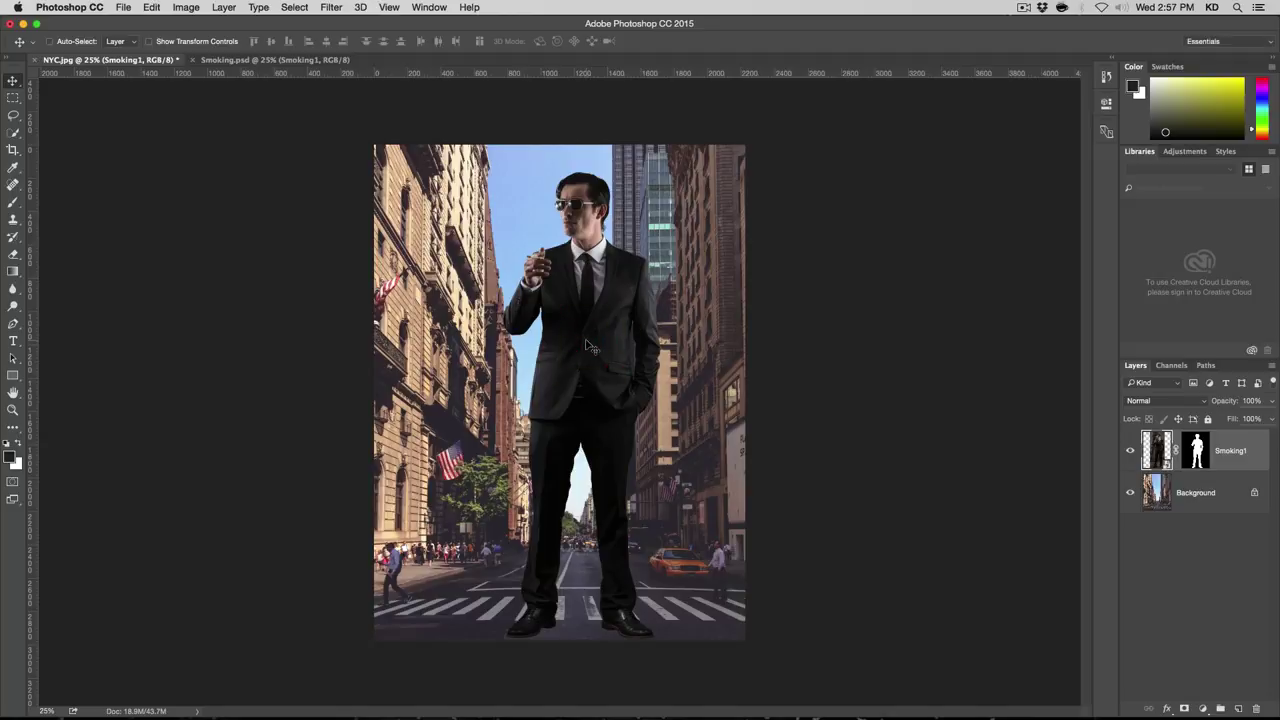
Step: Enlarge the man proportionally to about 155% with Free Transform and move him lower so his legs run off the image's bottom edge
left_click(224, 7)
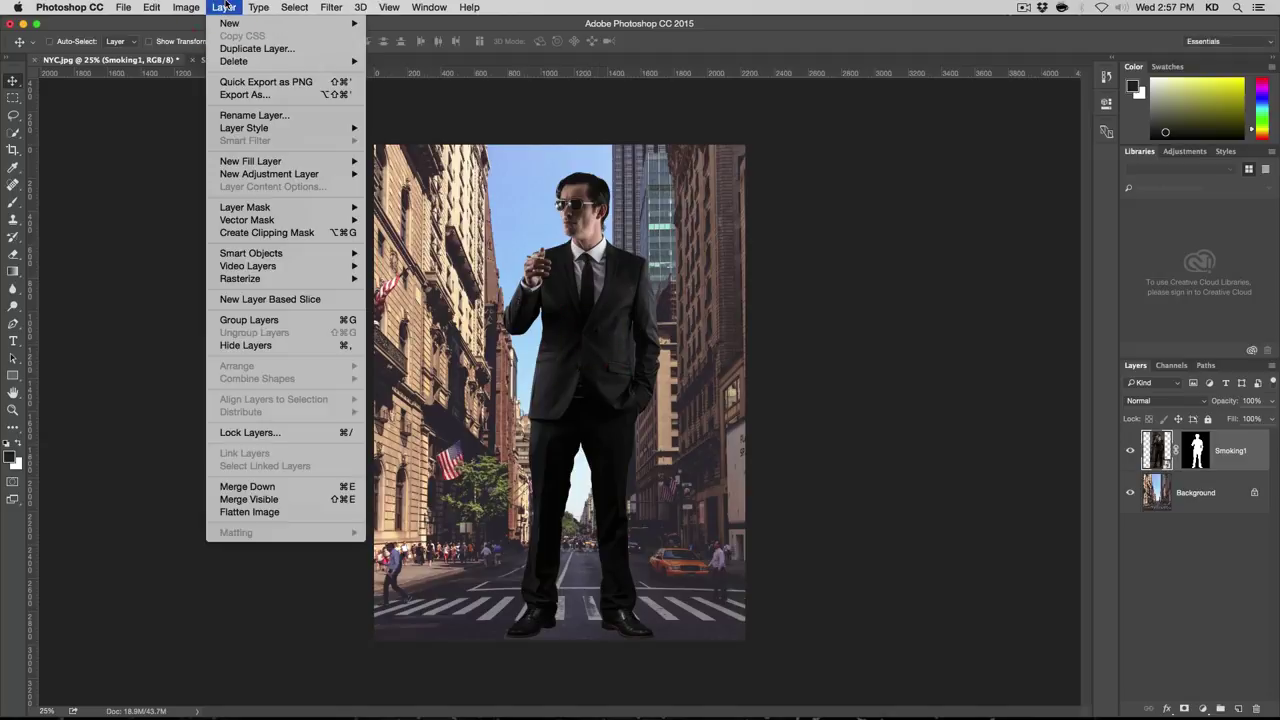
mouse_move(157, 5)
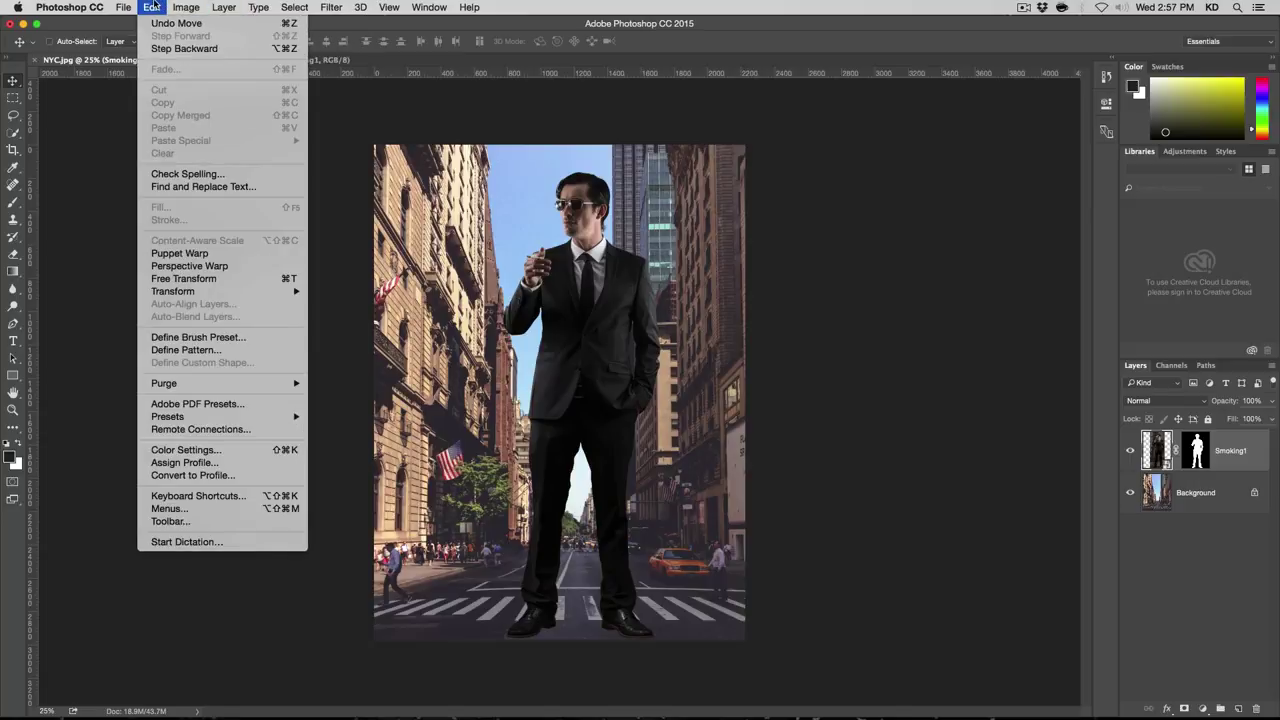
left_click(222, 280)
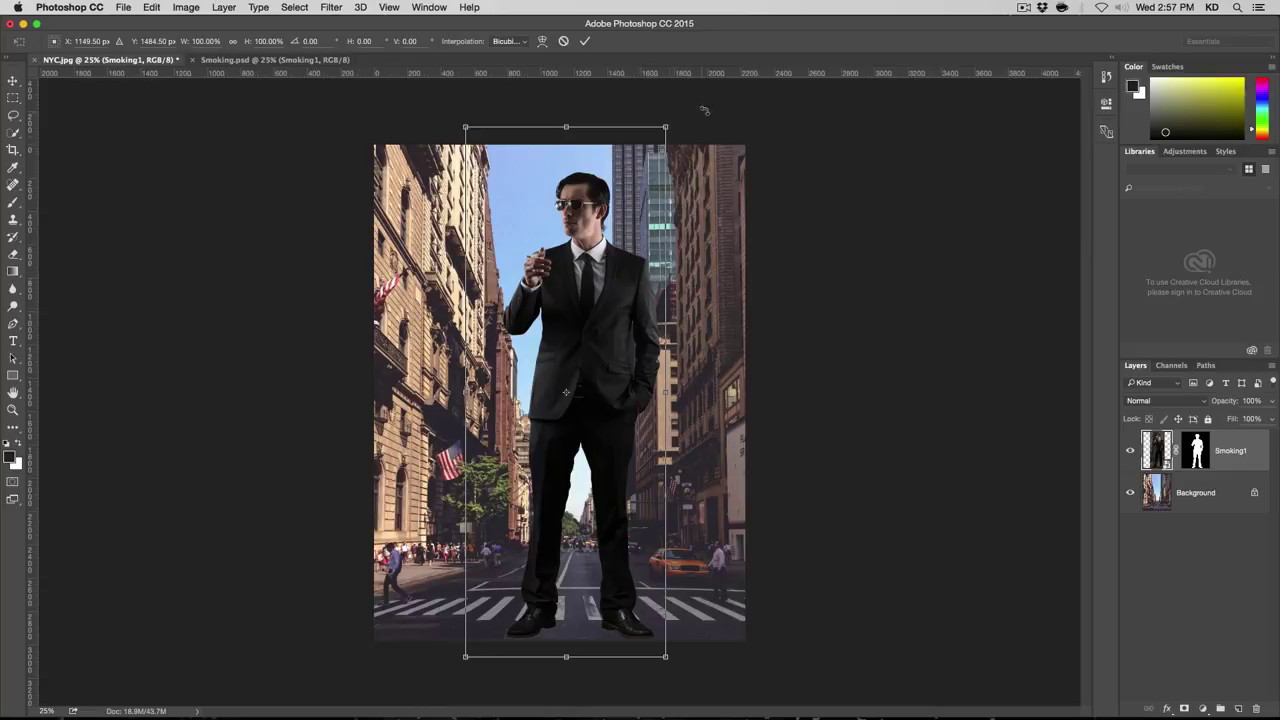
key("alt")
key("shift")
left_click_drag(667, 125, 714, 86)
left_click_drag(634, 229, 643, 329)
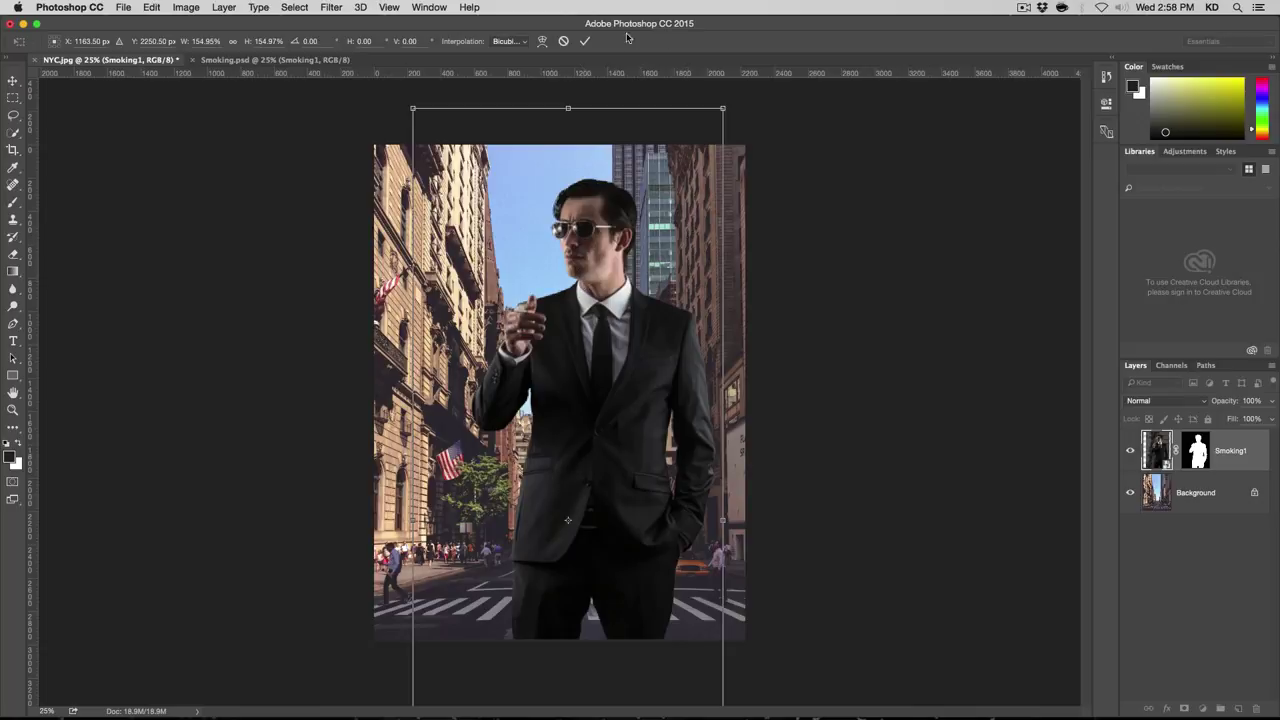
left_click(585, 41)
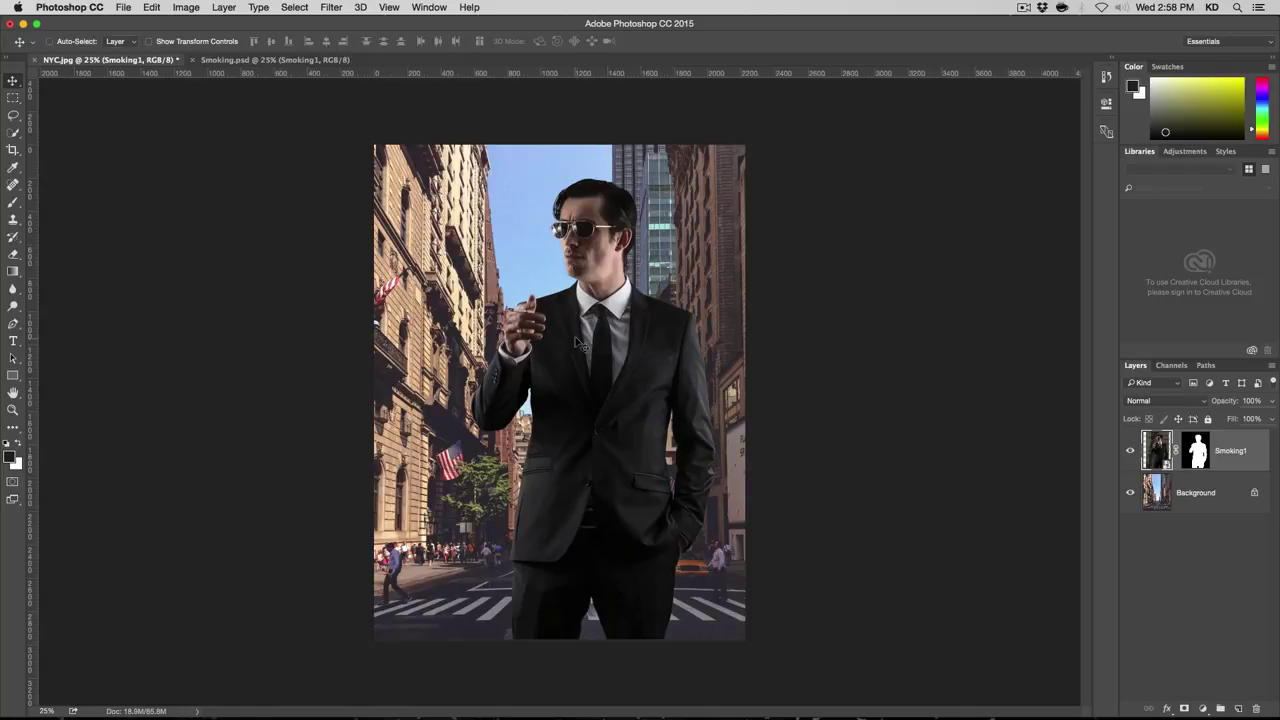
left_click_drag(577, 342, 592, 355)
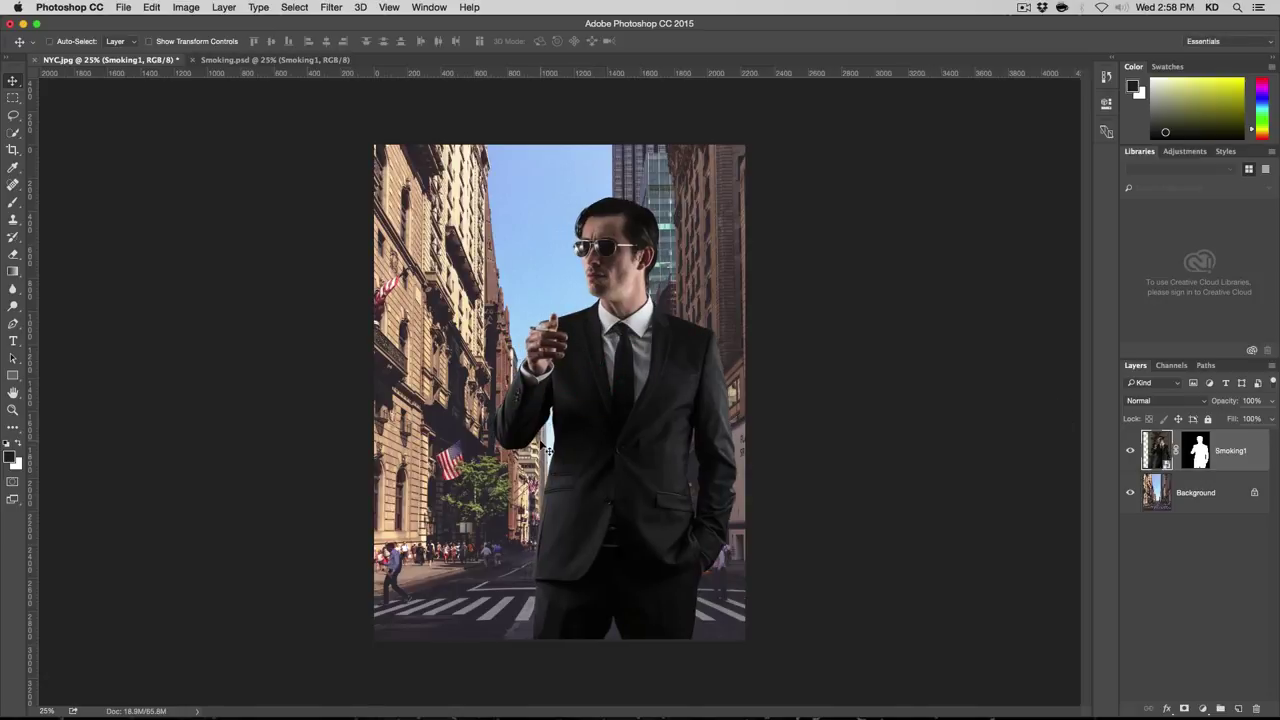
mouse_move(598, 410)
left_mouse_down()
mouse_move(603, 429)
mouse_move(586, 429)
left_mouse_up()
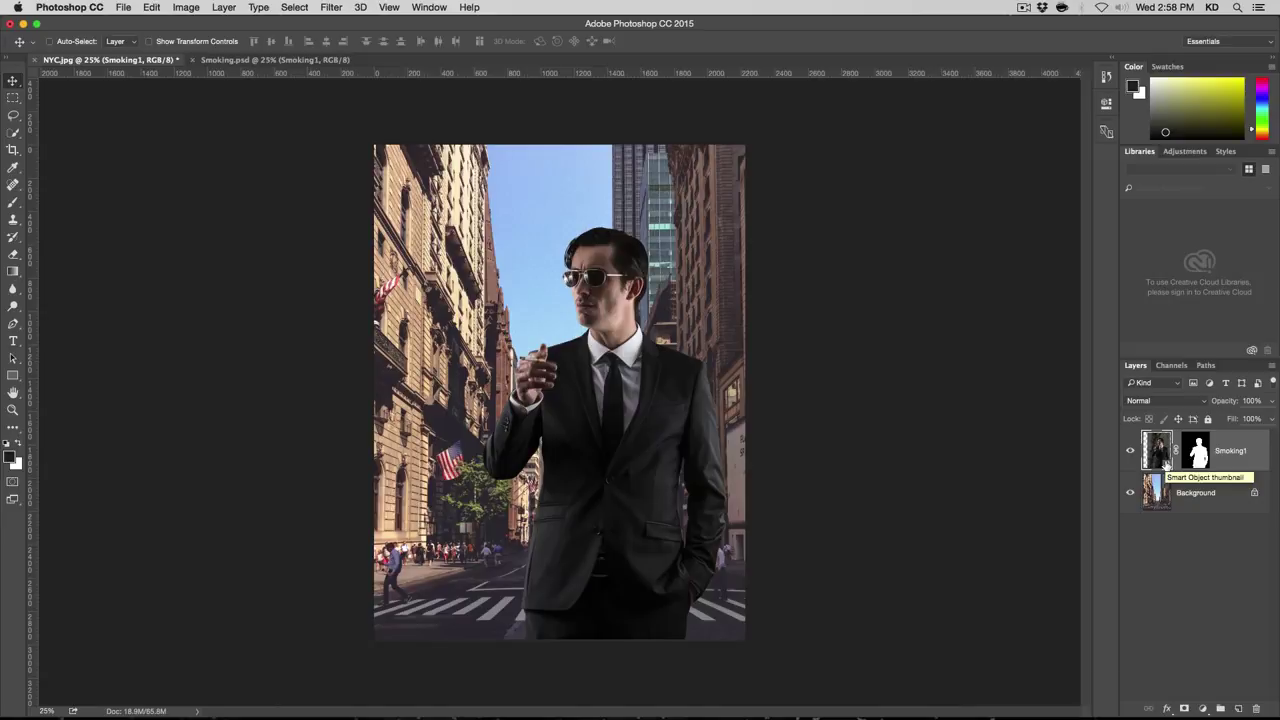
key("super+t")
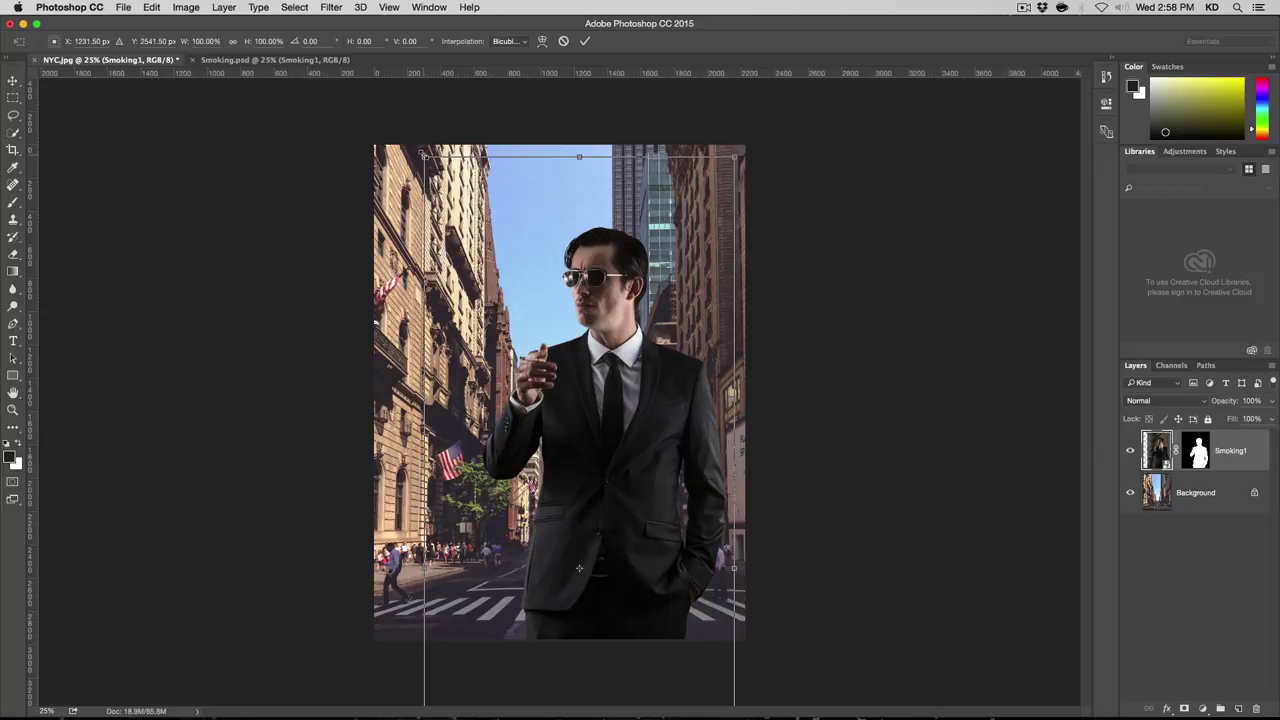
left_click_drag(424, 156, 480, 186)
key("Escape")
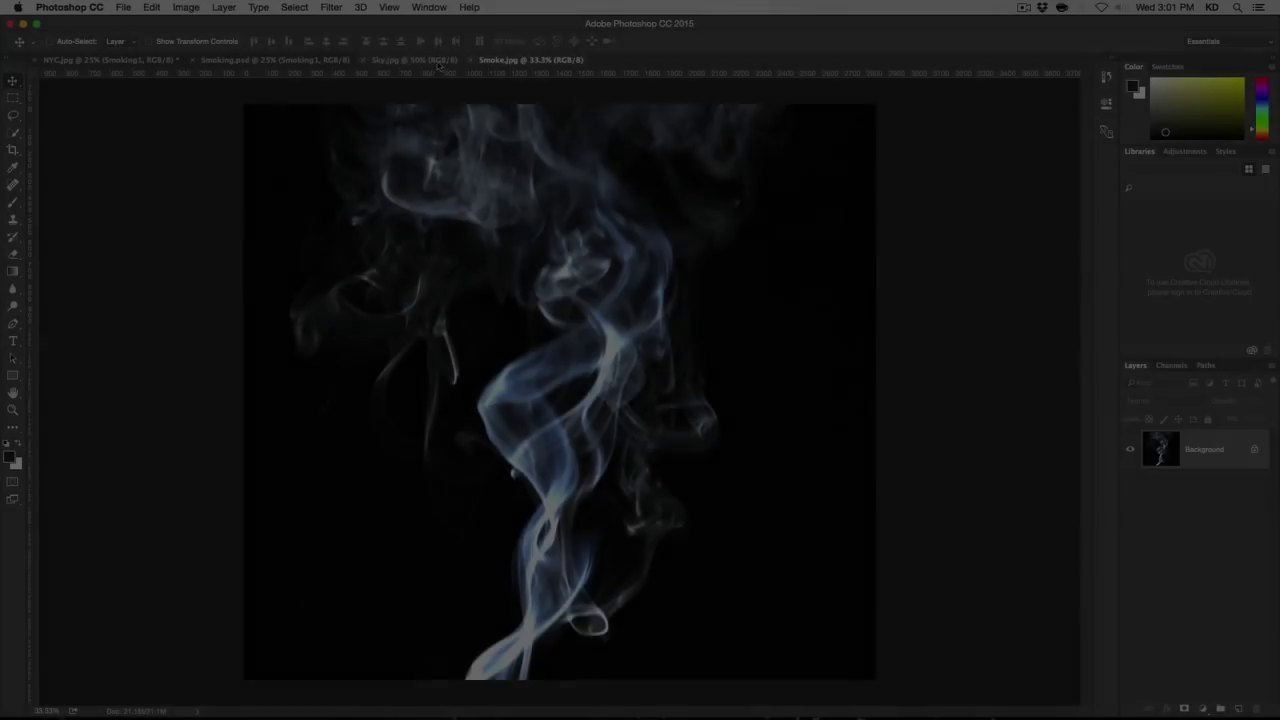
Step: Bring the Sky.jpg document to the front to view the cloud image
left_click(432, 62)
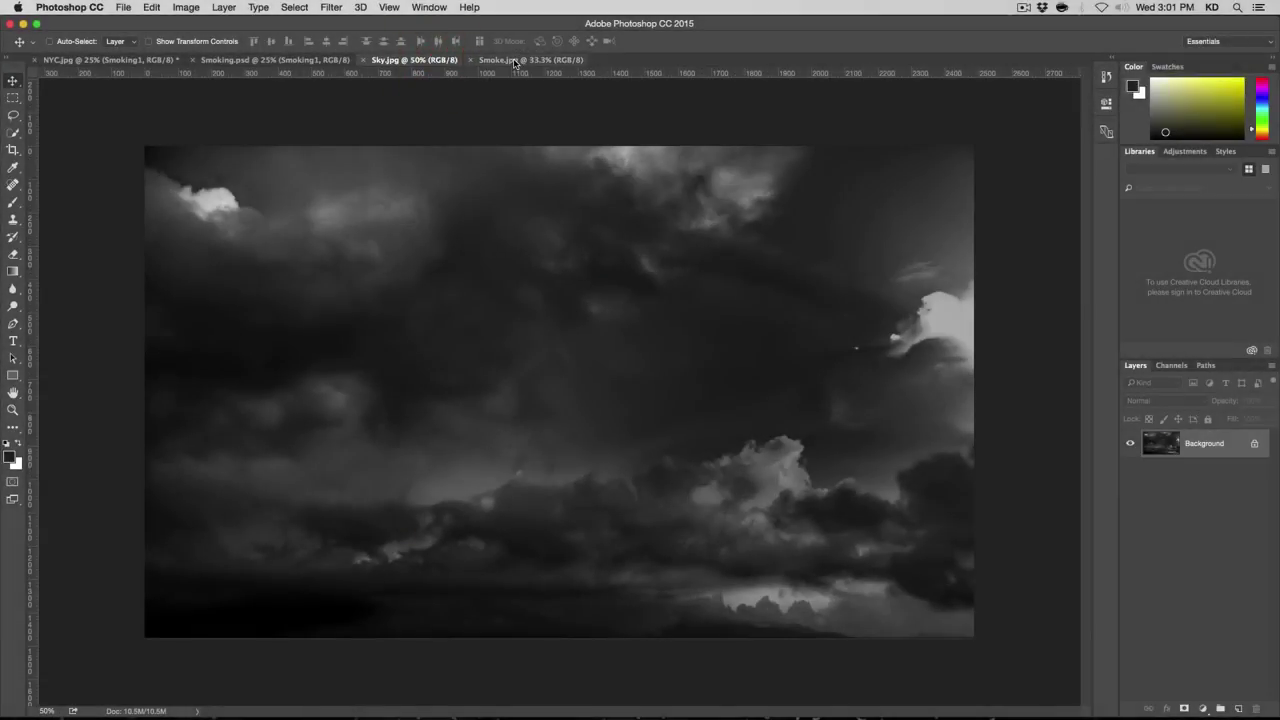
Step: Copy the smoke image from Smoke.jpg into NYC.jpg as a new layer above the man
left_click(515, 62)
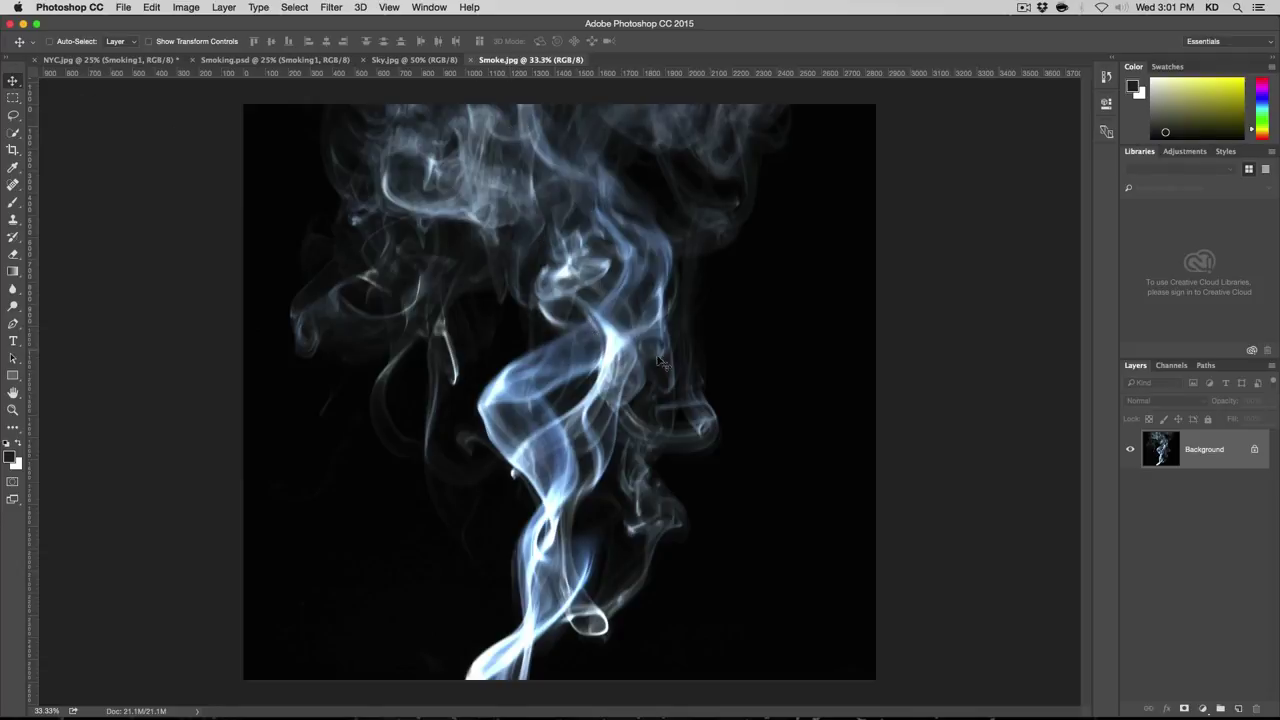
left_click_drag(662, 362, 122, 63)
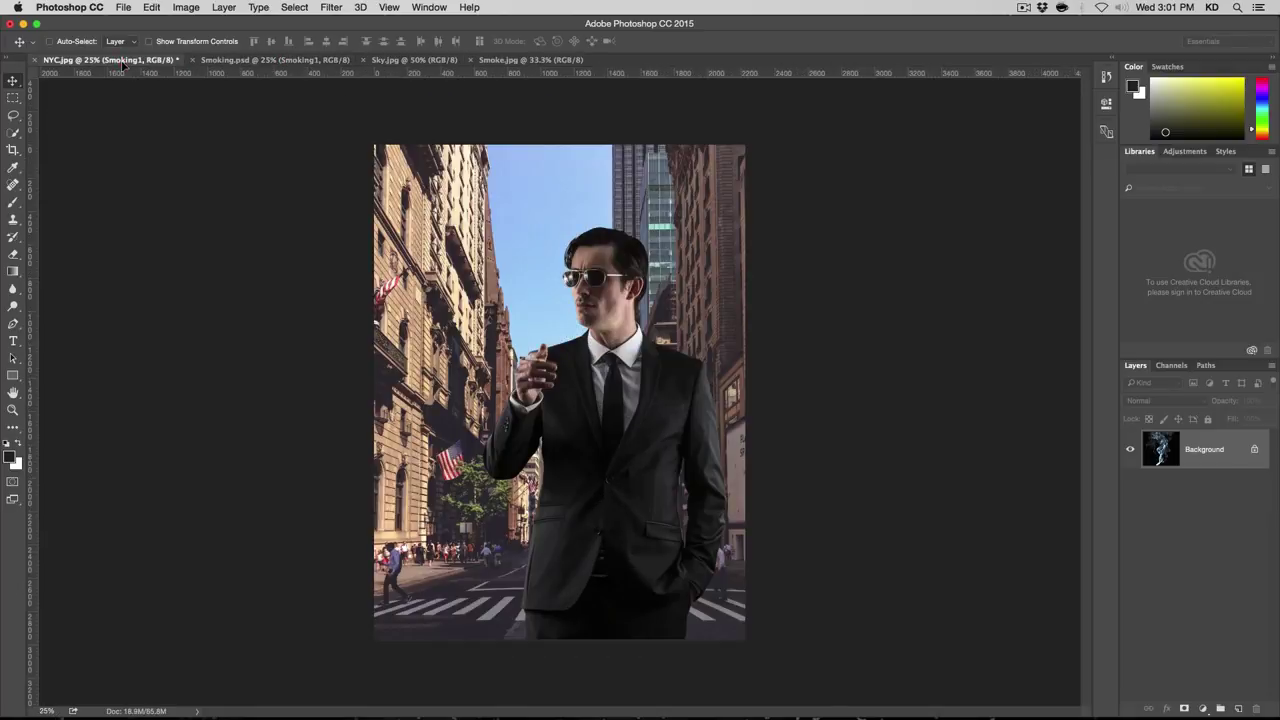
left_click_drag(553, 306, 609, 369)
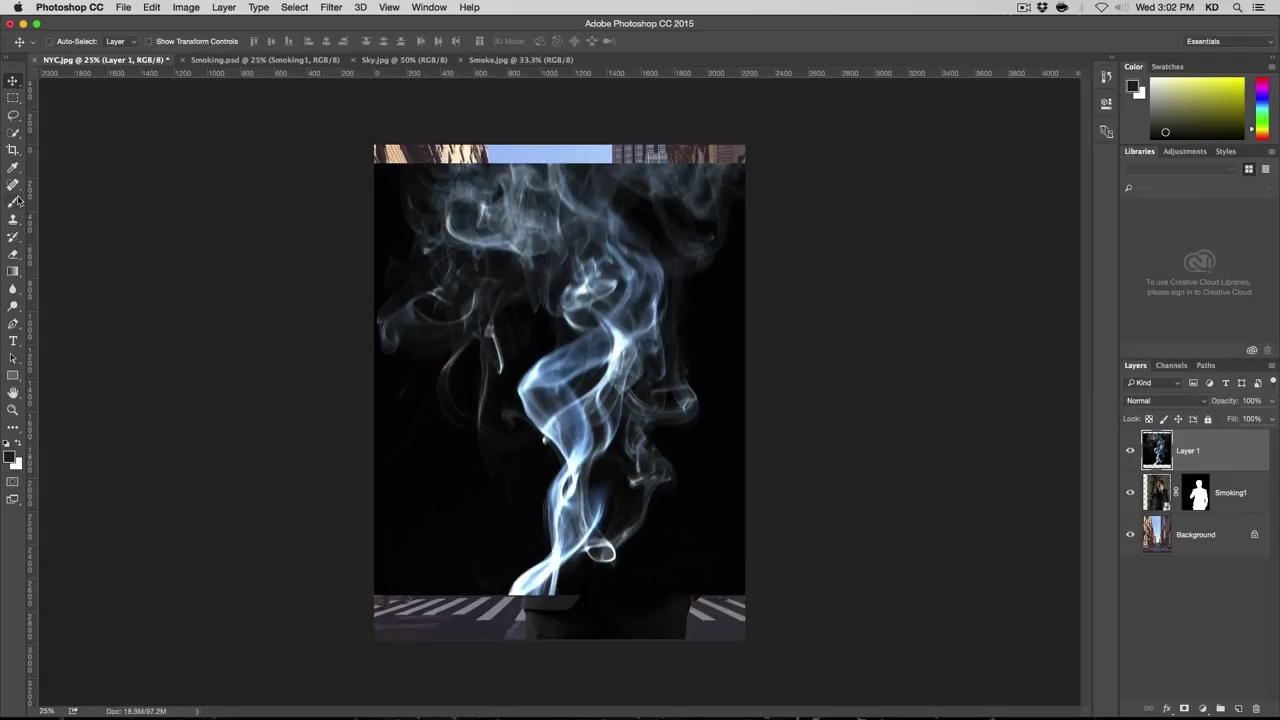
Step: Try erasing the smoke layer's black background around its lower part with a soft 550 px Eraser, and undo the stroke
key("e")
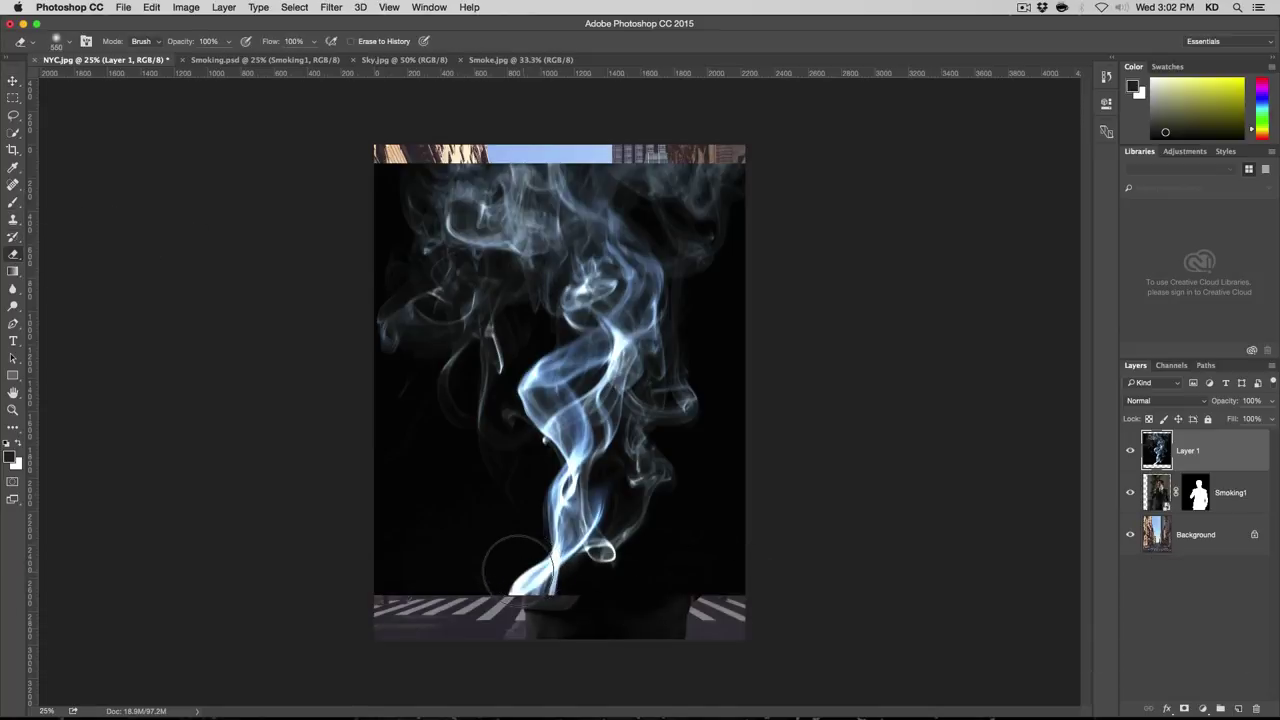
mouse_move(500, 575)
left_mouse_down()
mouse_move(469, 578)
mouse_move(447, 505)
mouse_move(476, 580)
mouse_move(550, 566)
mouse_move(536, 498)
mouse_move(558, 468)
mouse_move(523, 433)
mouse_move(669, 438)
mouse_move(647, 515)
mouse_move(671, 471)
left_mouse_up()
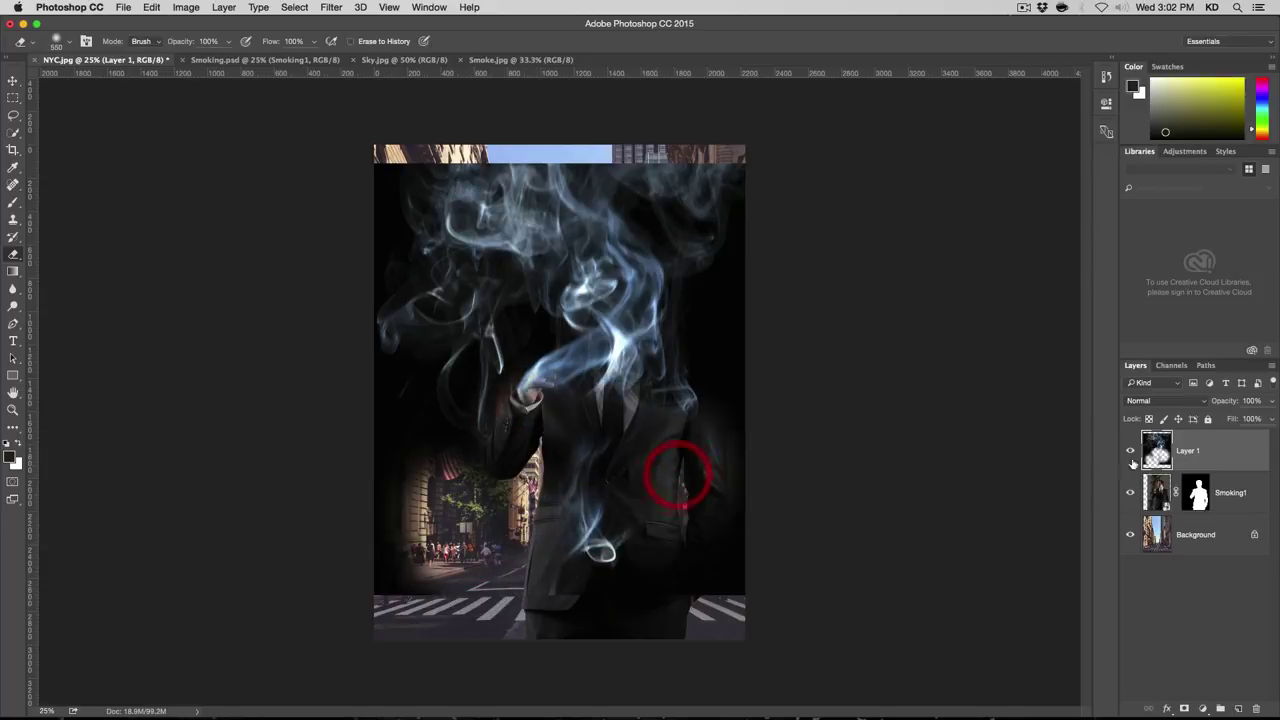
key("super+z")
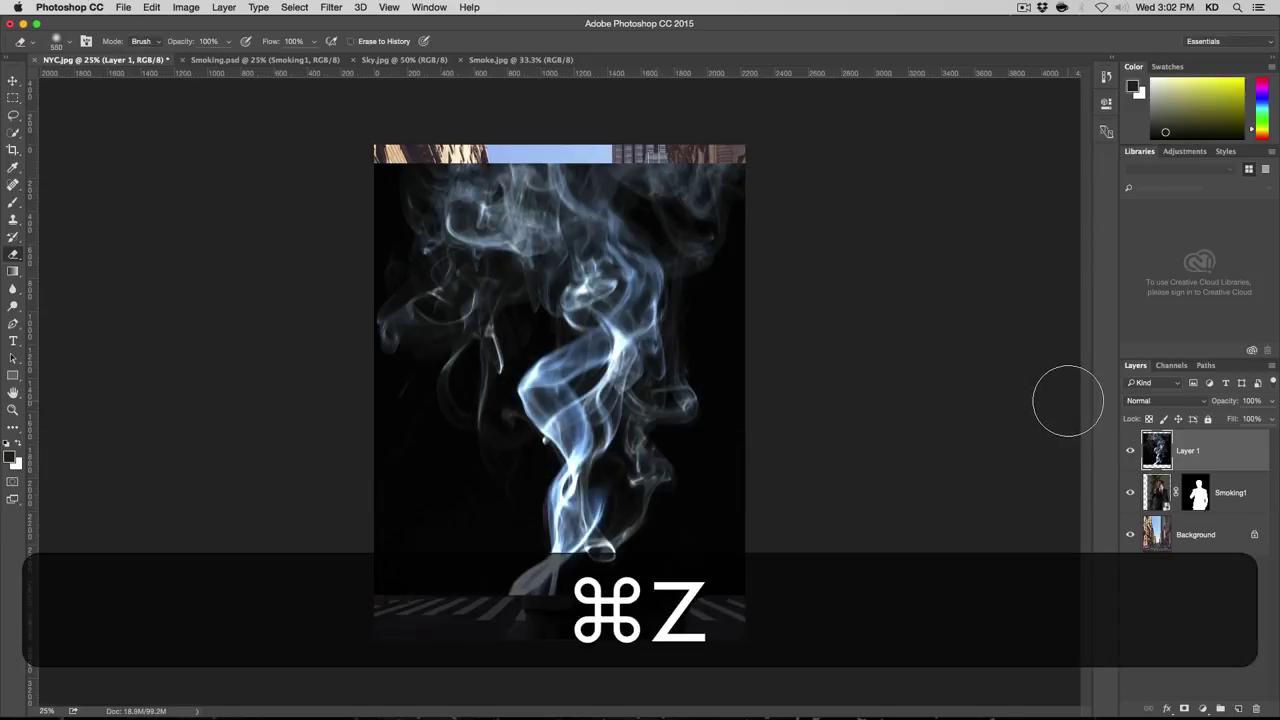
Step: Set the smoke layer's blend mode to Screen
left_click(1168, 401)
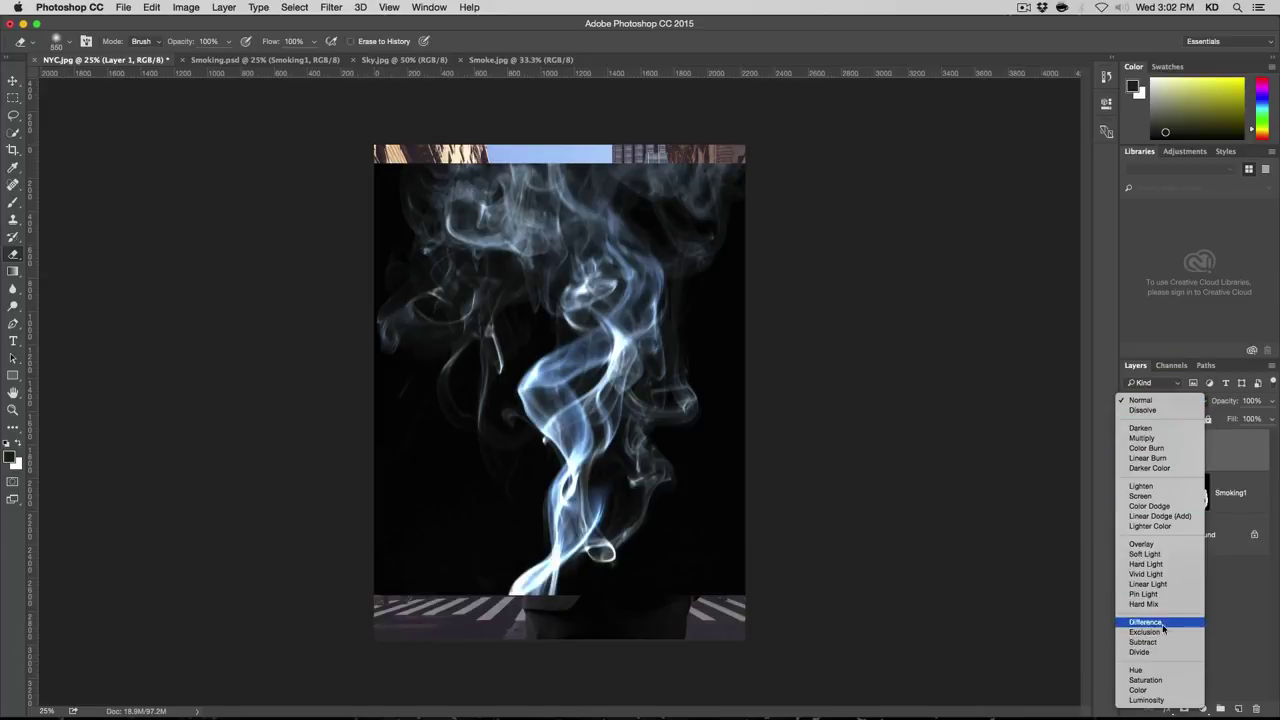
left_click(1160, 498)
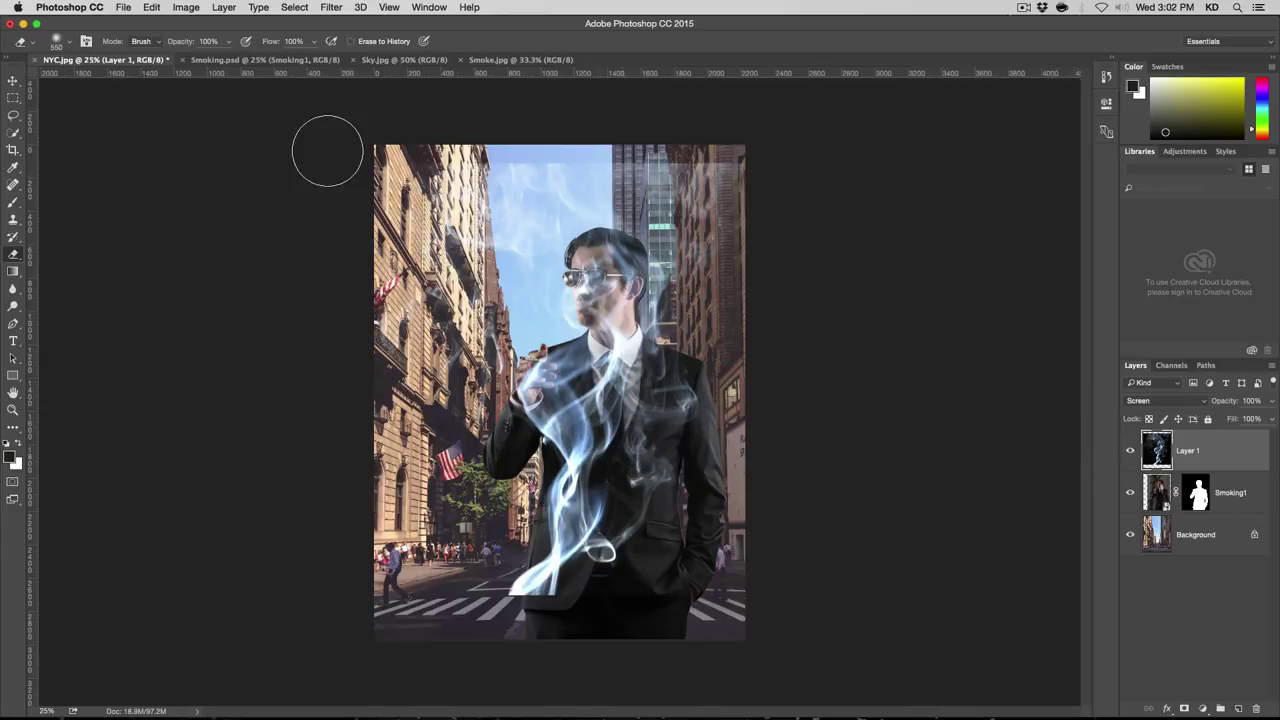
Step: Start Free Transform on the smoke layer and flip the smoke horizontally
left_click(13, 80)
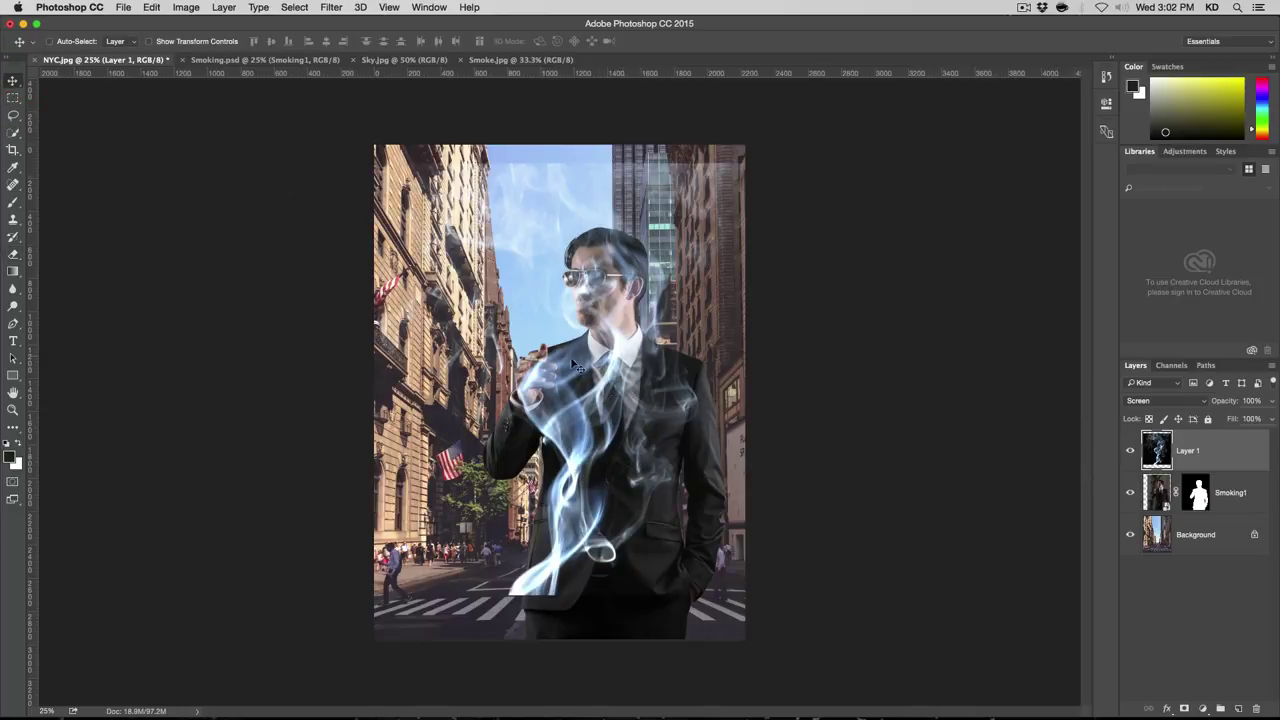
key("super")
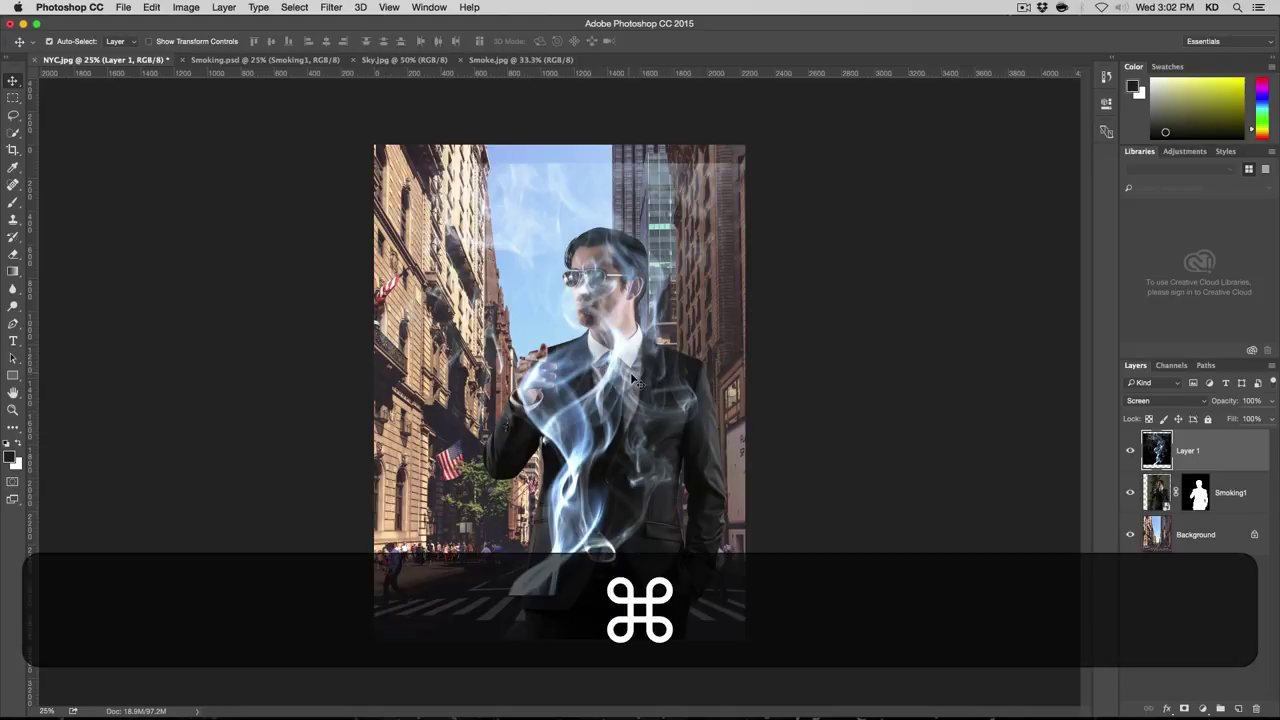
key("super+t")
left_click(151, 7)
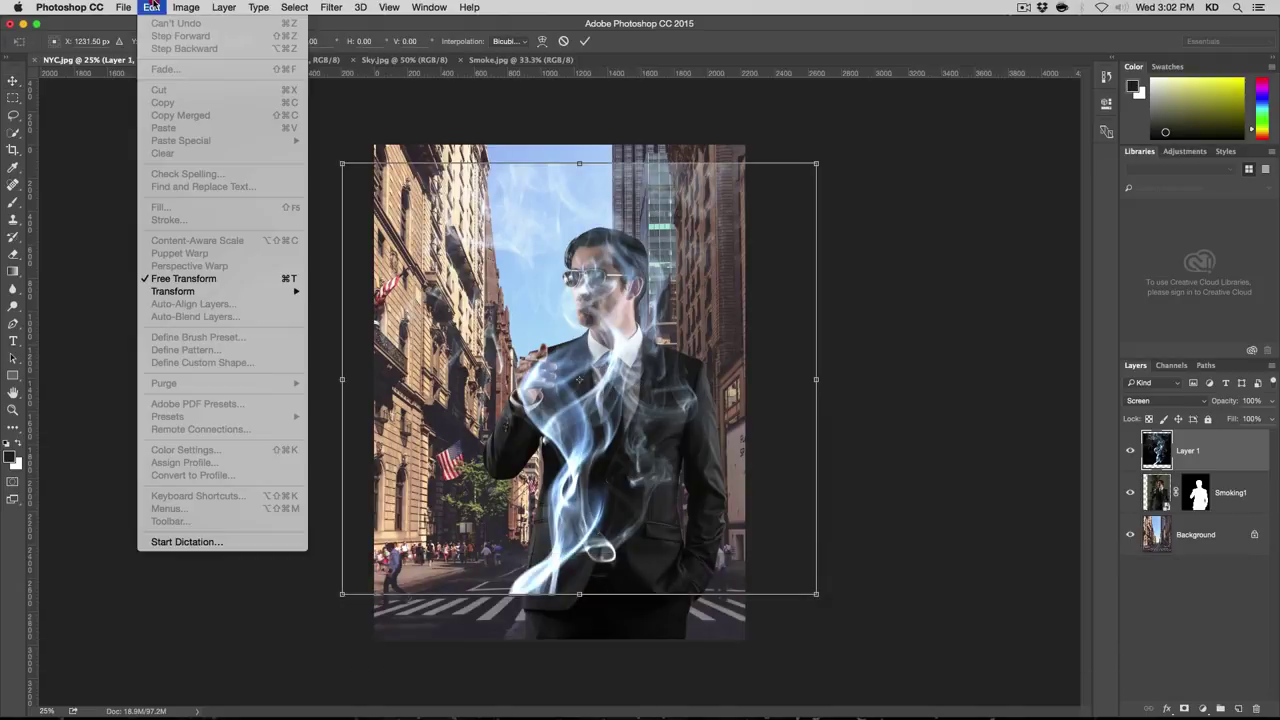
left_click(151, 7)
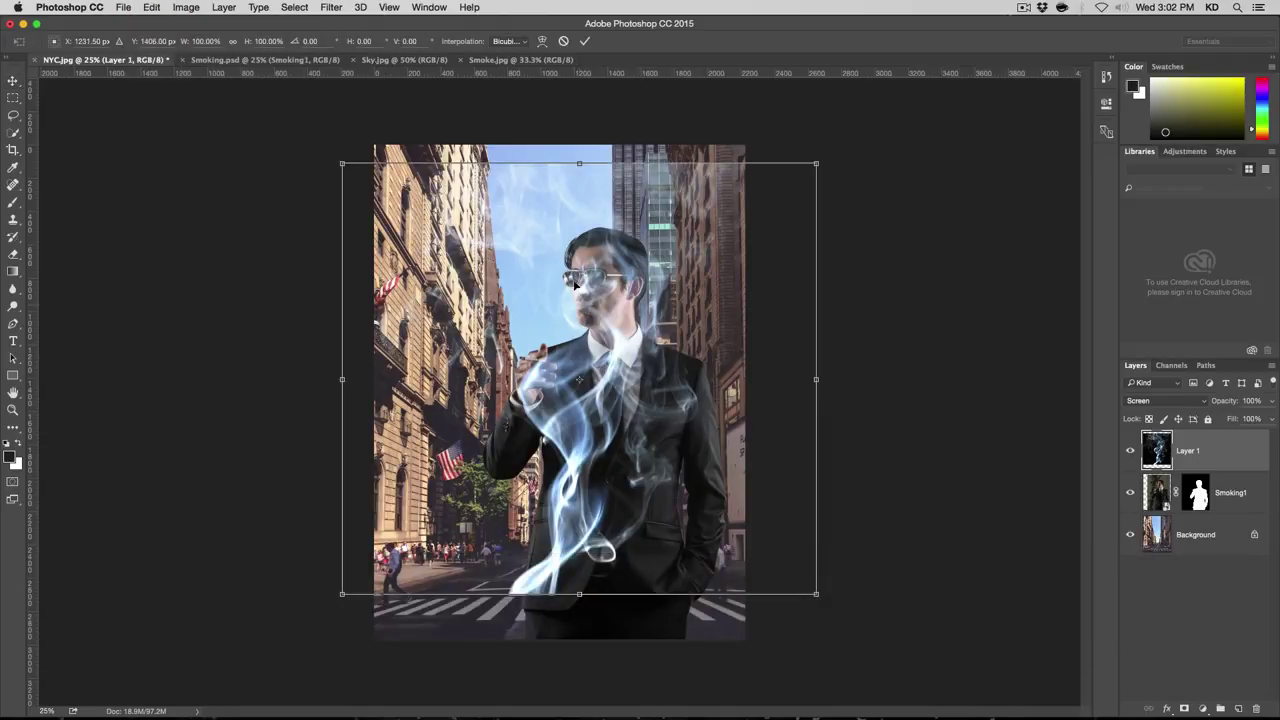
right_click(539, 205)
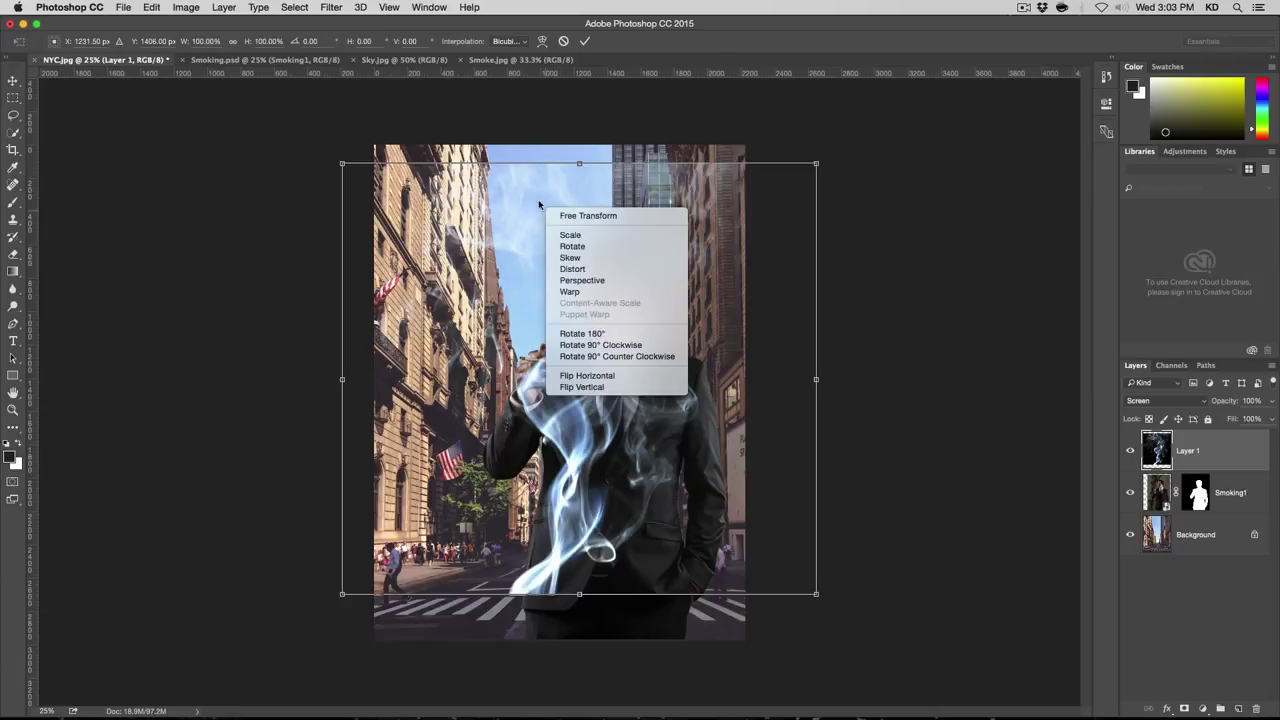
left_click(663, 376)
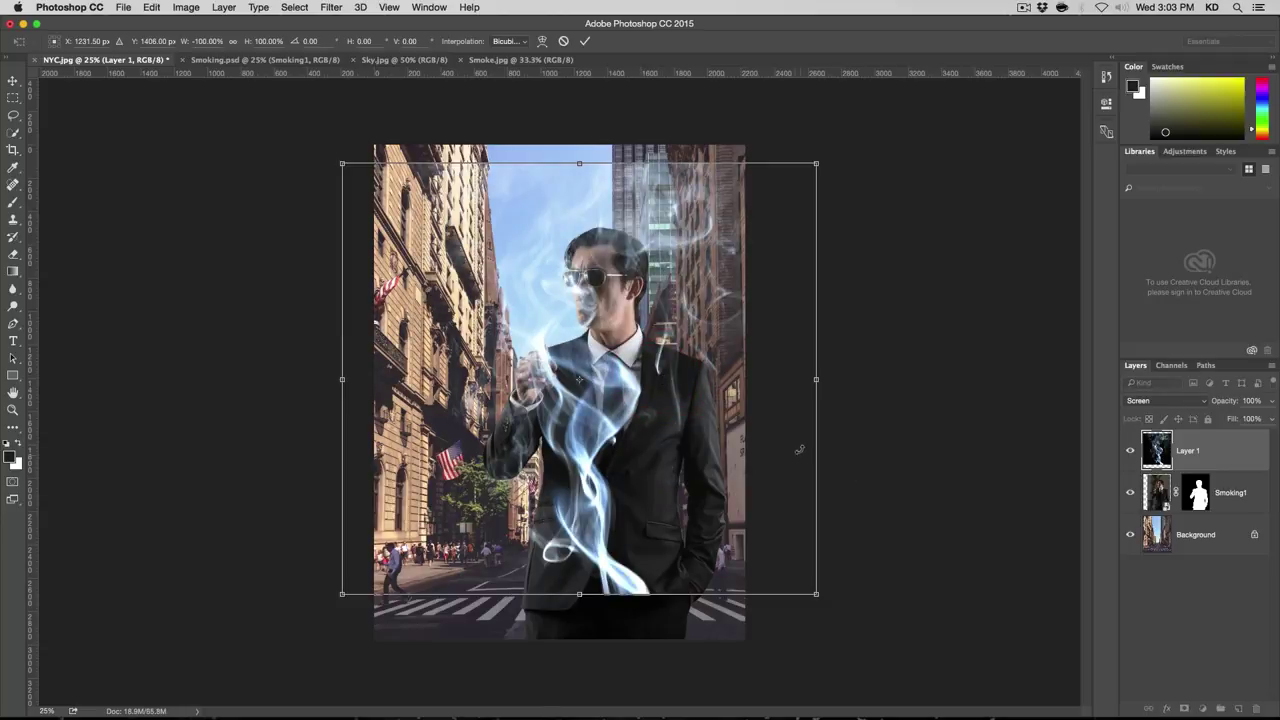
Step: Shrink the smoke to about 36% width and 53% height and place it above the man's raised hand
left_click_drag(816, 594, 582, 381)
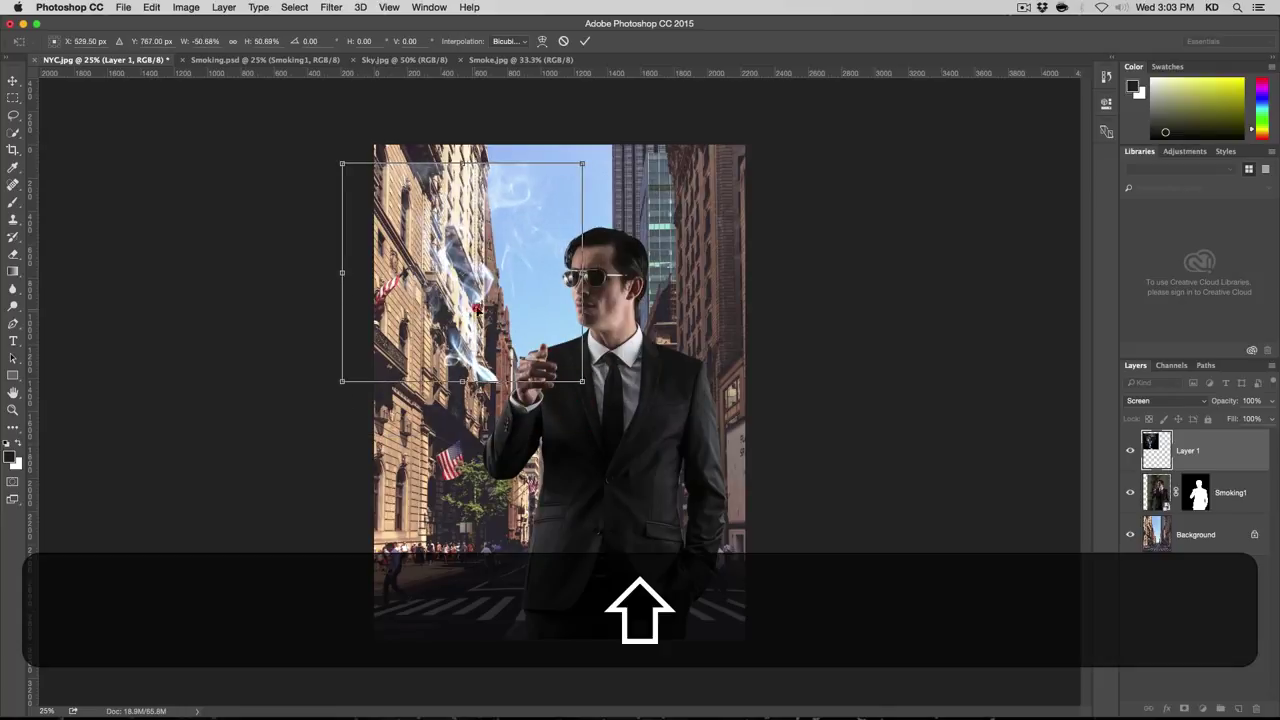
left_click_drag(476, 312, 506, 288)
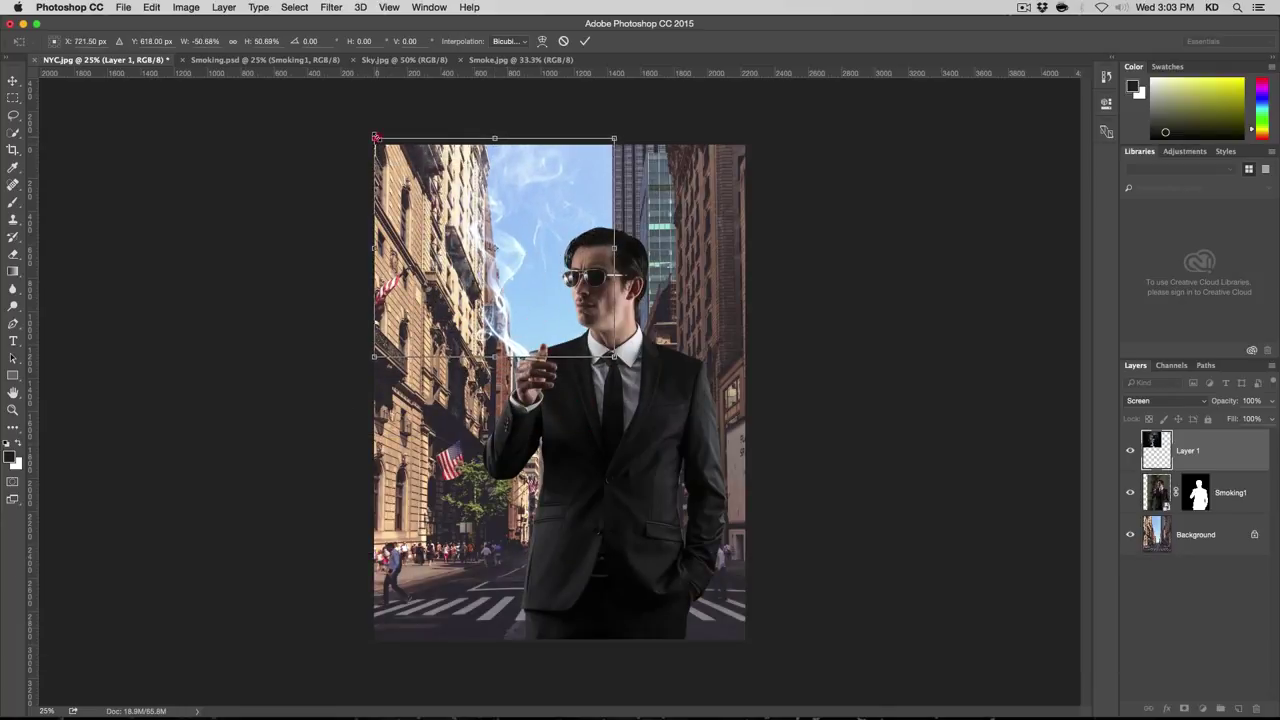
left_click_drag(376, 137, 443, 126)
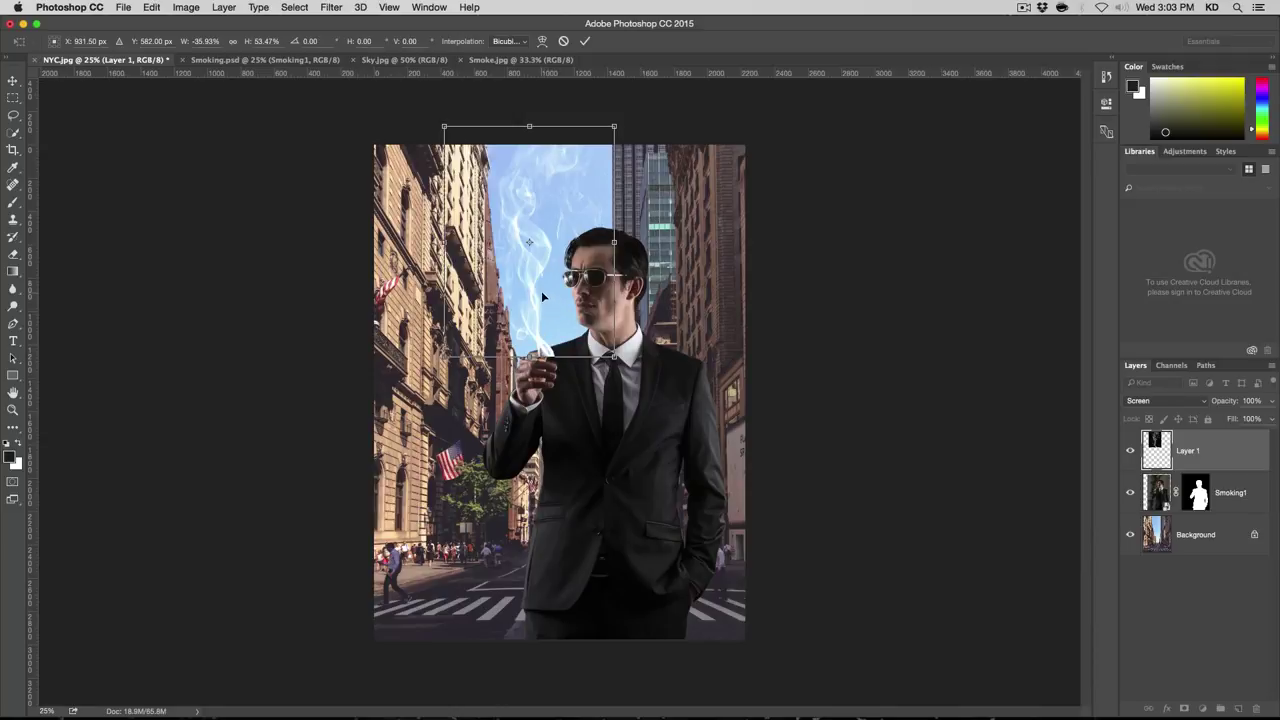
left_click_drag(543, 296, 508, 291)
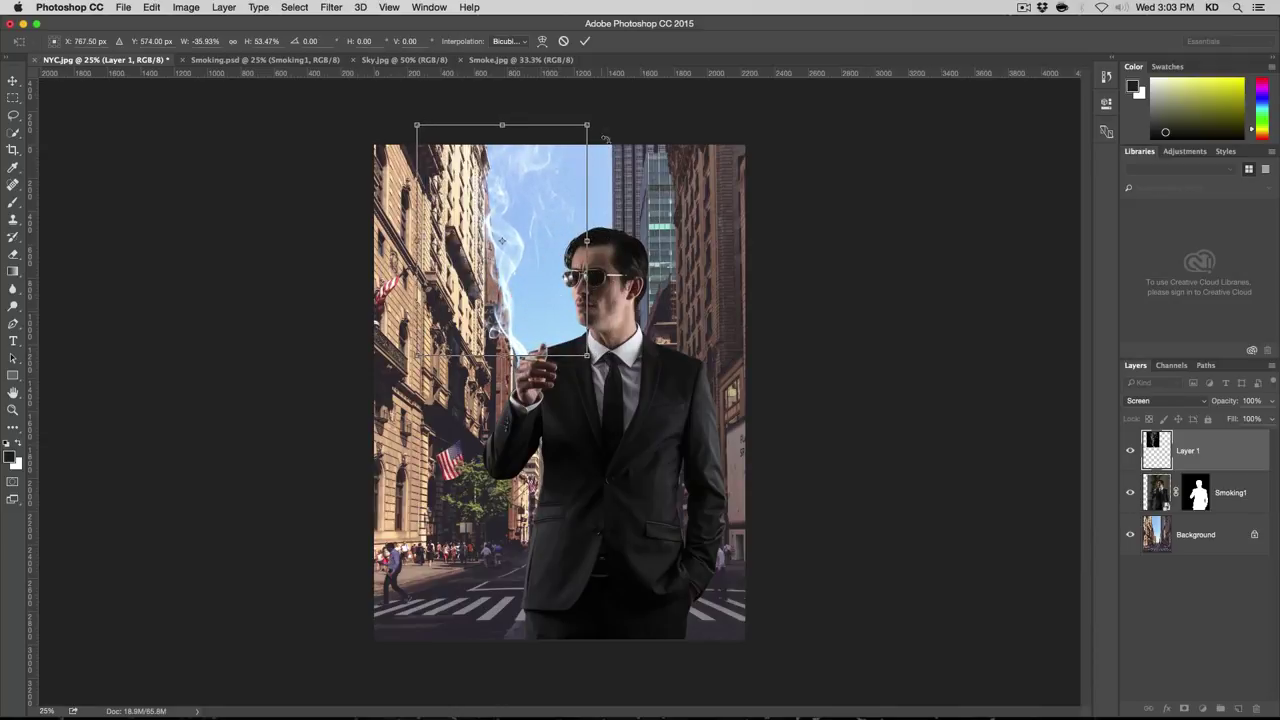
Step: Rotate the smoke to about 15° clockwise and shift it so its base sits near the cigarette tip
left_click_drag(608, 126, 634, 127)
left_click_drag(550, 197, 543, 203)
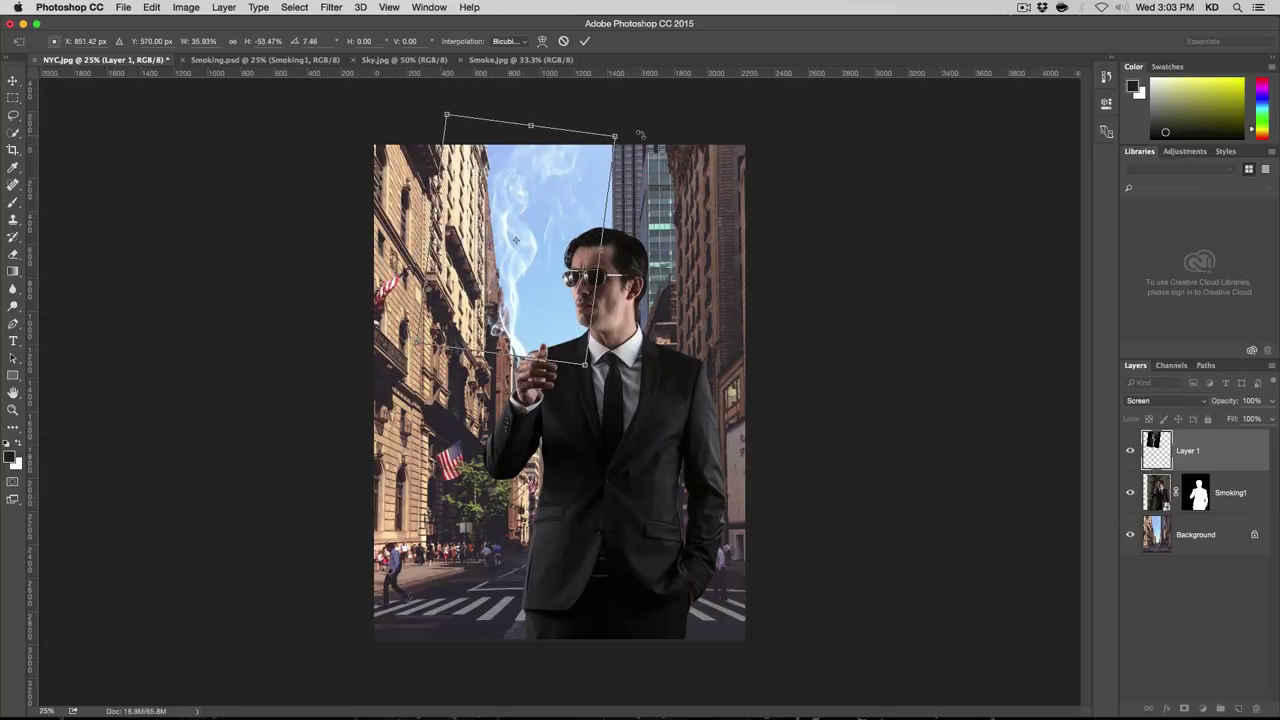
left_click_drag(641, 134, 663, 148)
left_click_drag(515, 291, 531, 292)
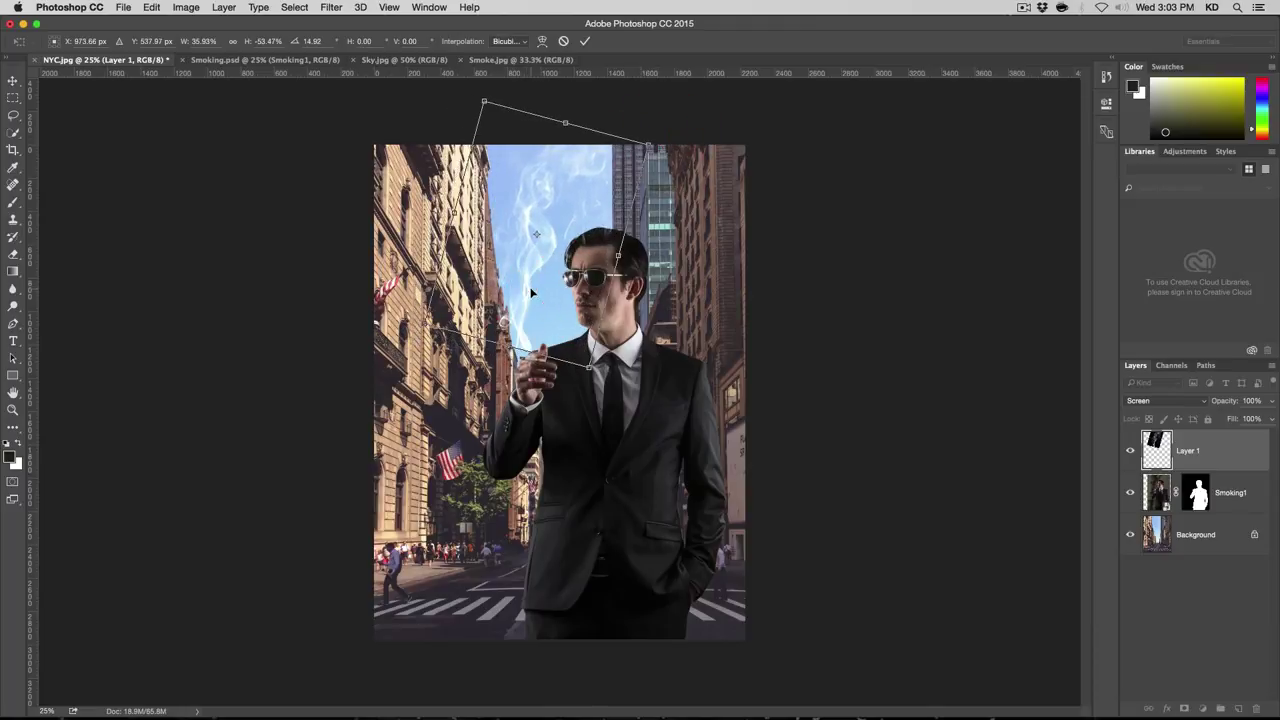
Step: Nudge the smoke slightly down and to the left until its base meets the cigarette tip, and apply the transform
key("shift+Down")
key("shift+Left")
key("shift+Left")
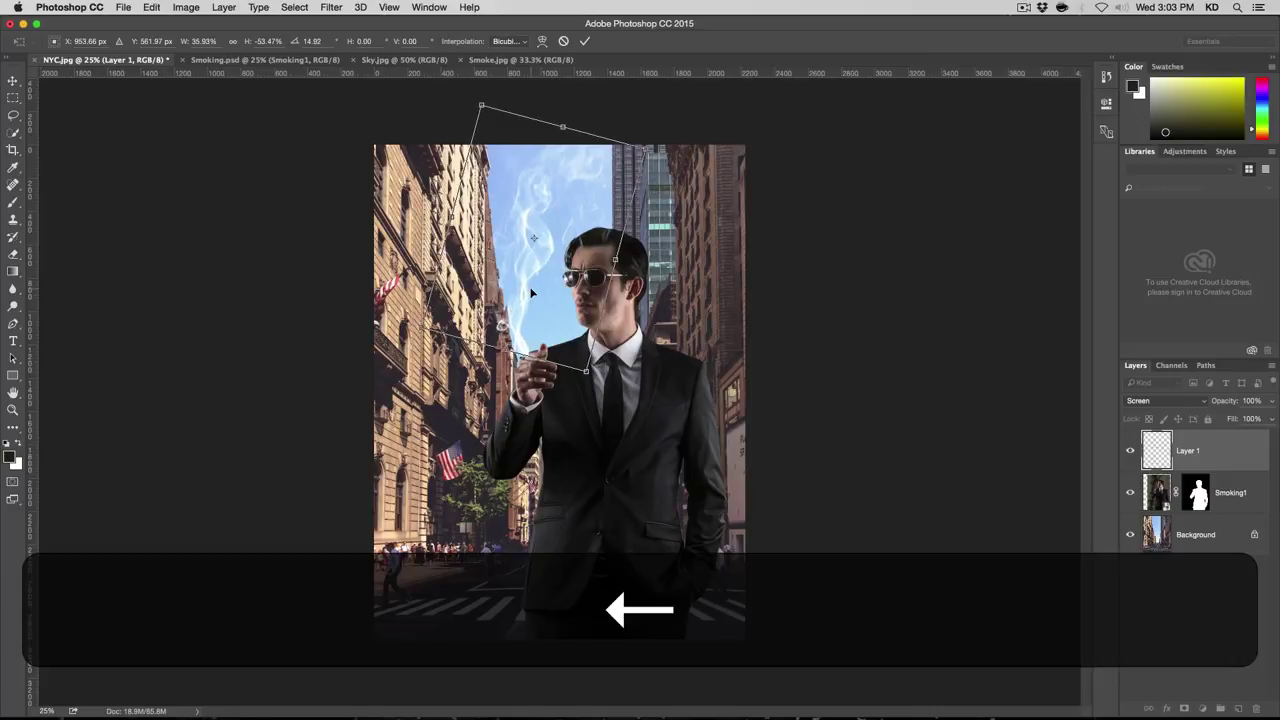
key("shift+Down")
key("Up")
key("Down")
key("Left")
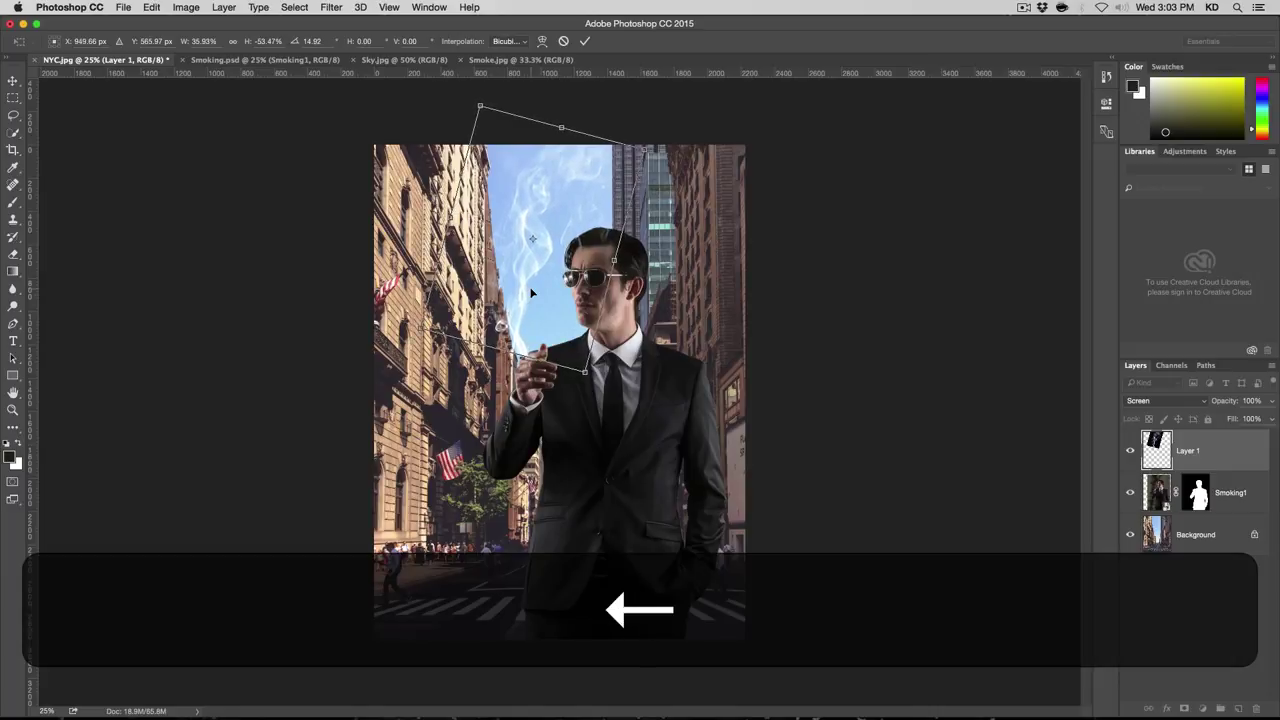
key("Down")
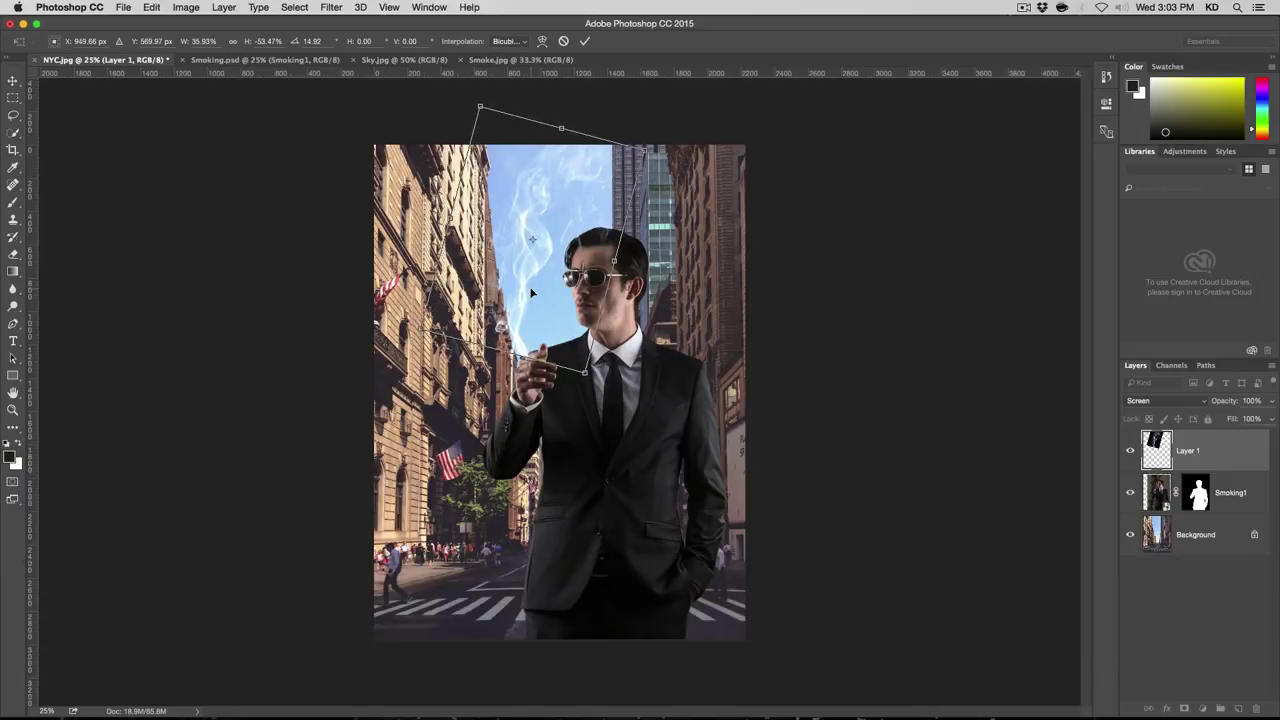
key("Right")
key("Right")
key("Left")
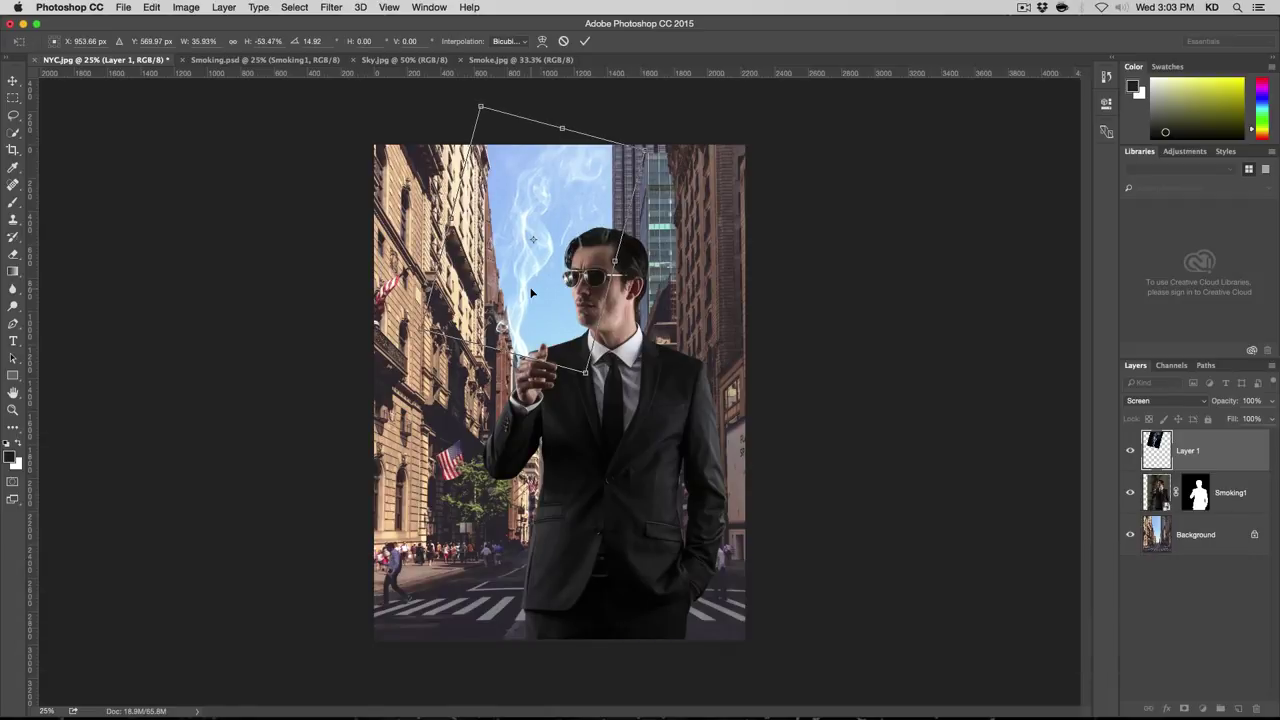
key("Return")
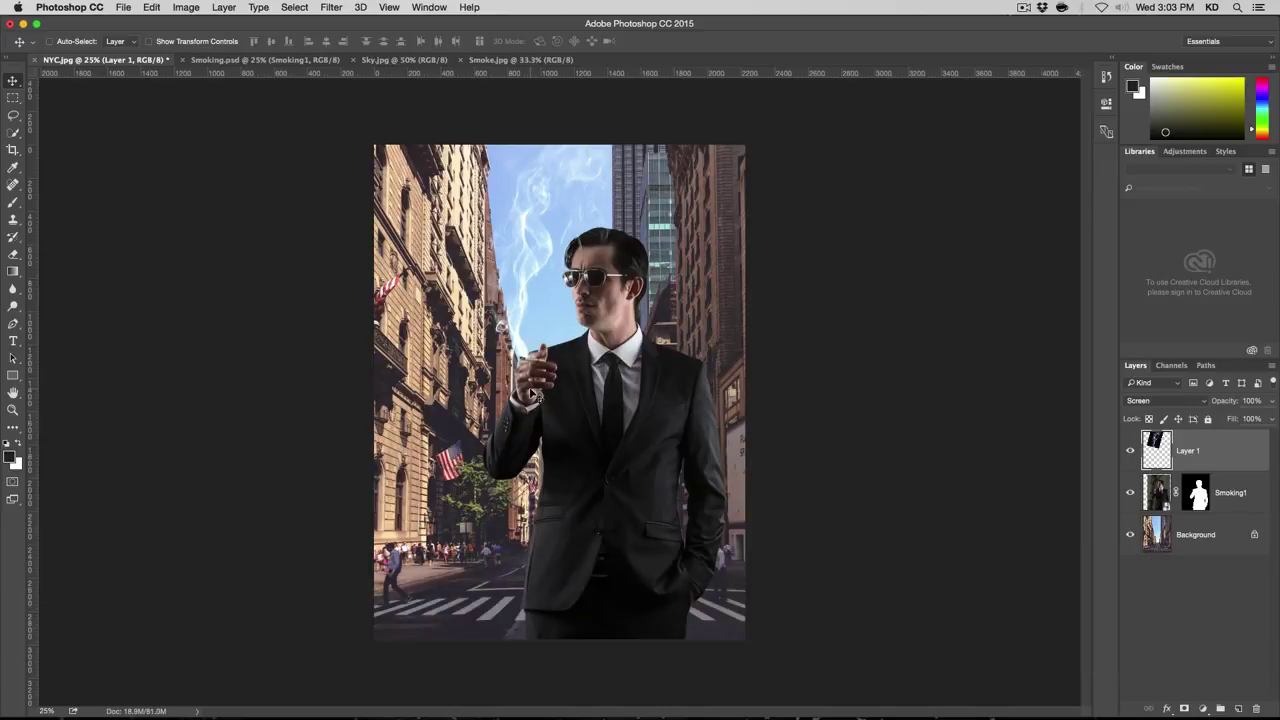
Step: Erase stray smoke around the cigarette tip on Layer 1 using a smaller Eraser brush
key("super")
left_click(13, 410)
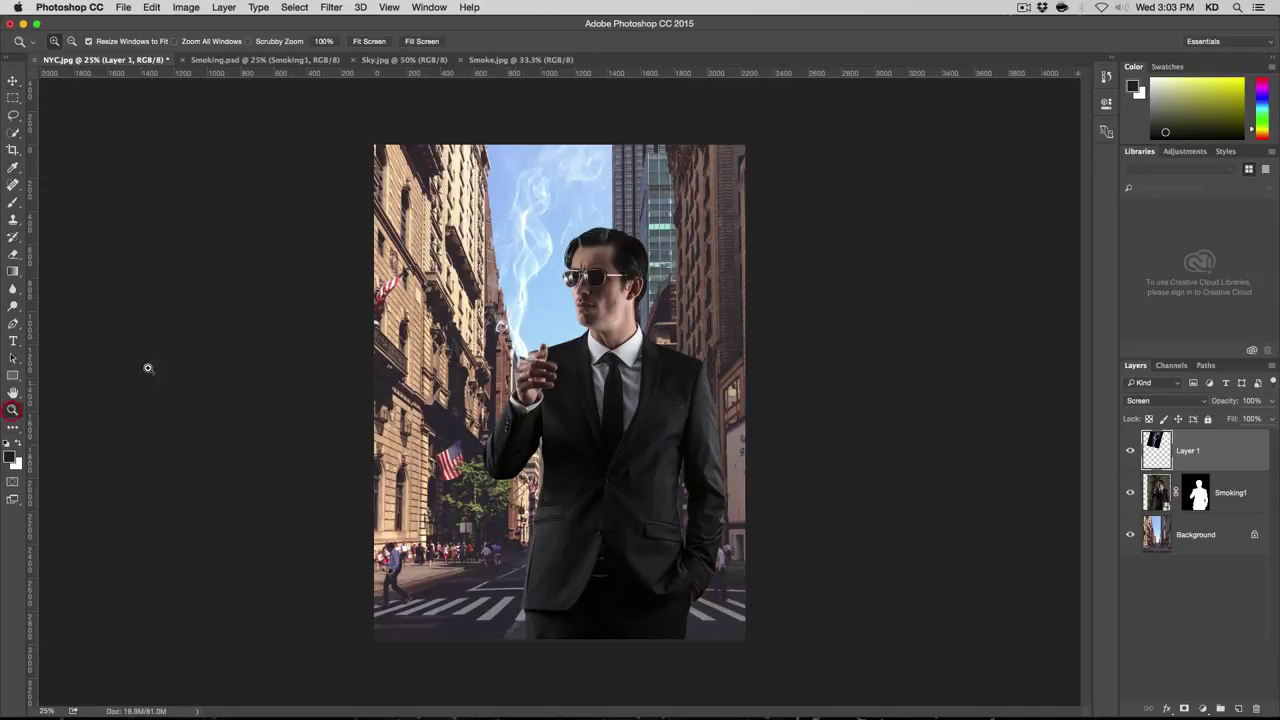
left_click(551, 280)
left_click(566, 272)
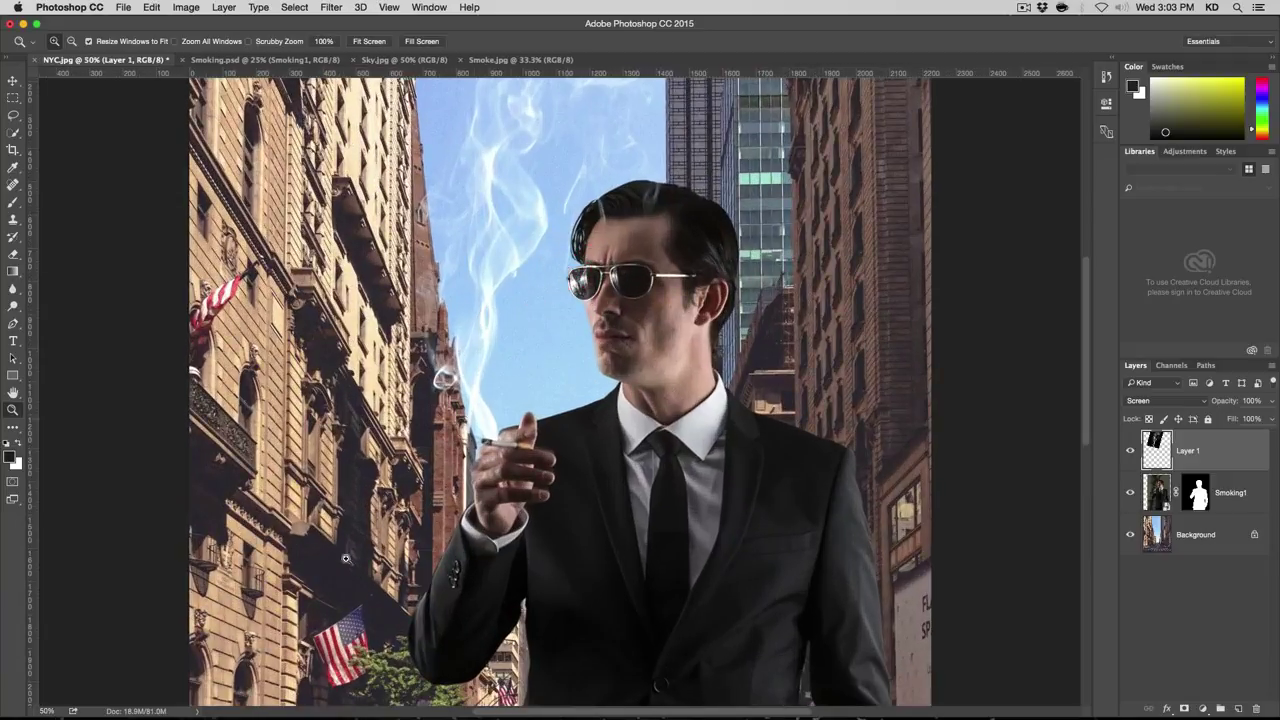
left_click(480, 443)
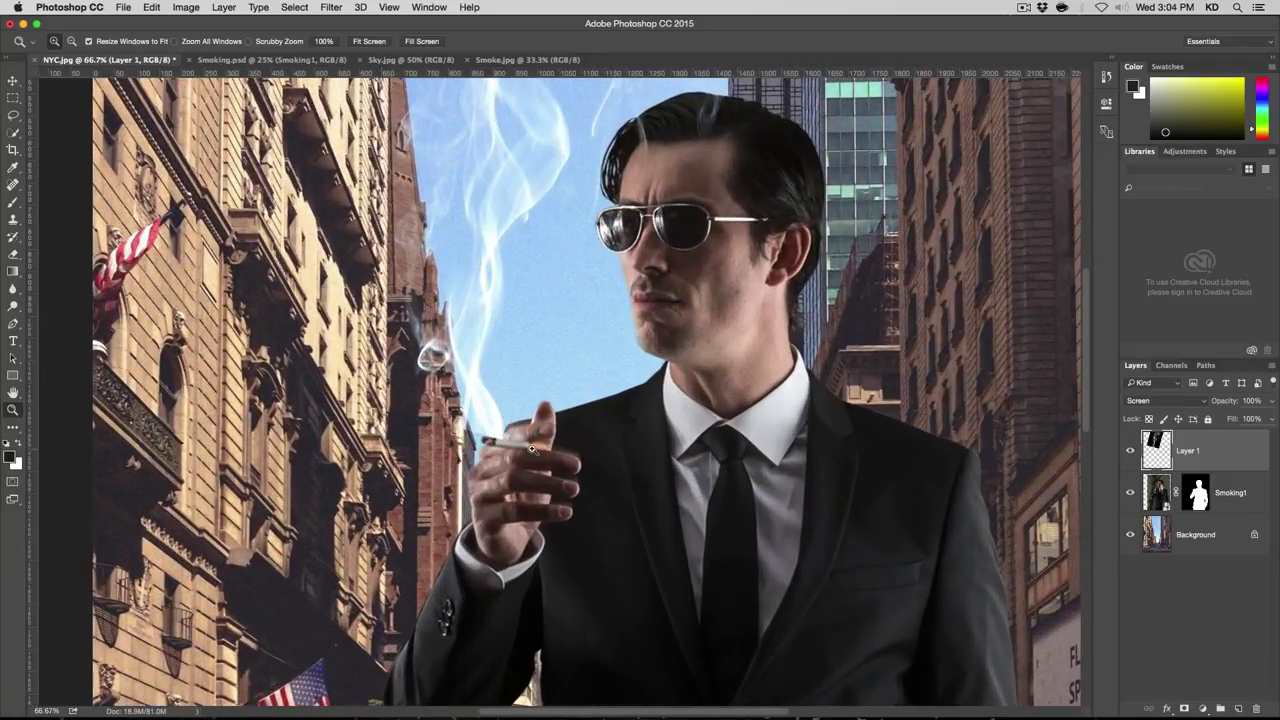
left_click(469, 436)
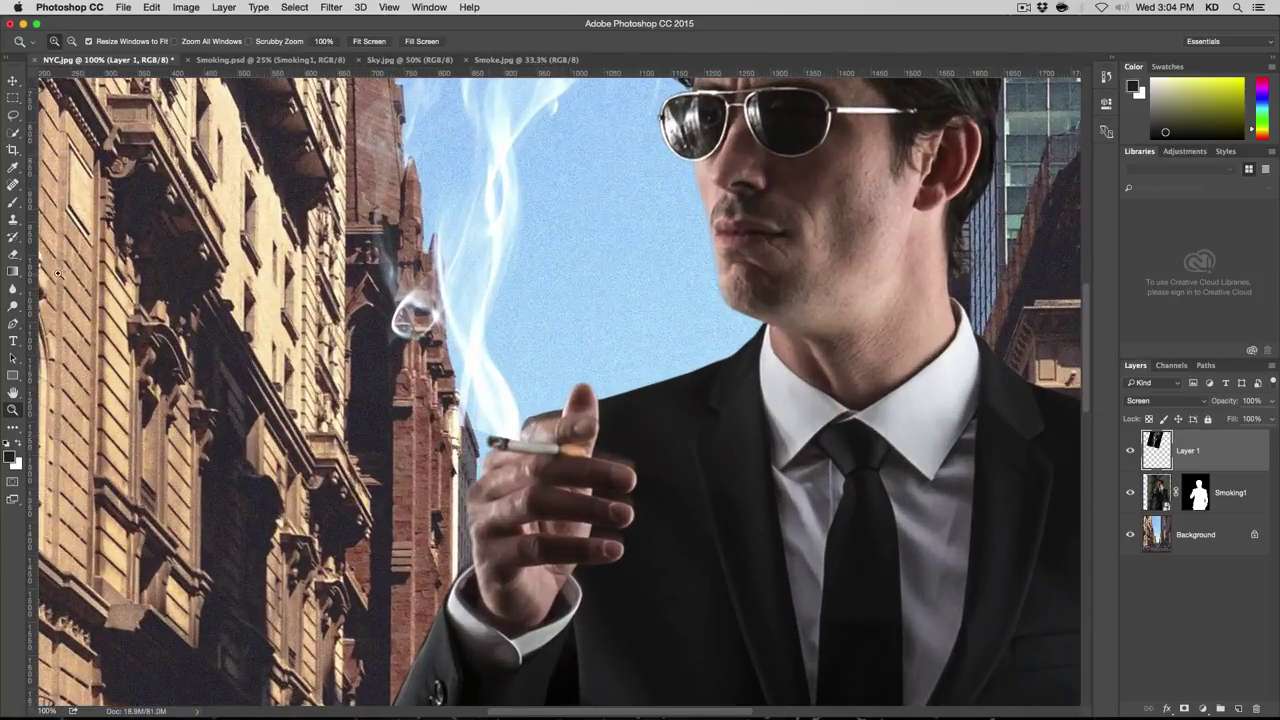
left_click(13, 254)
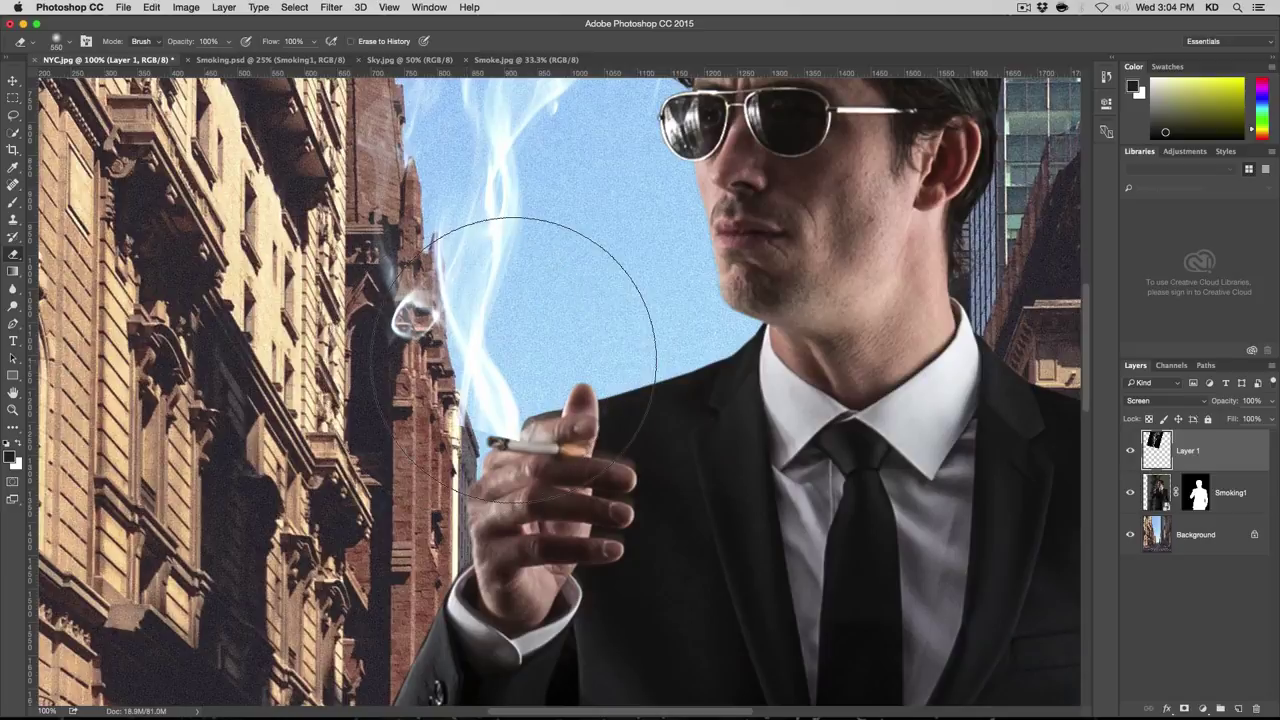
right_click(590, 351)
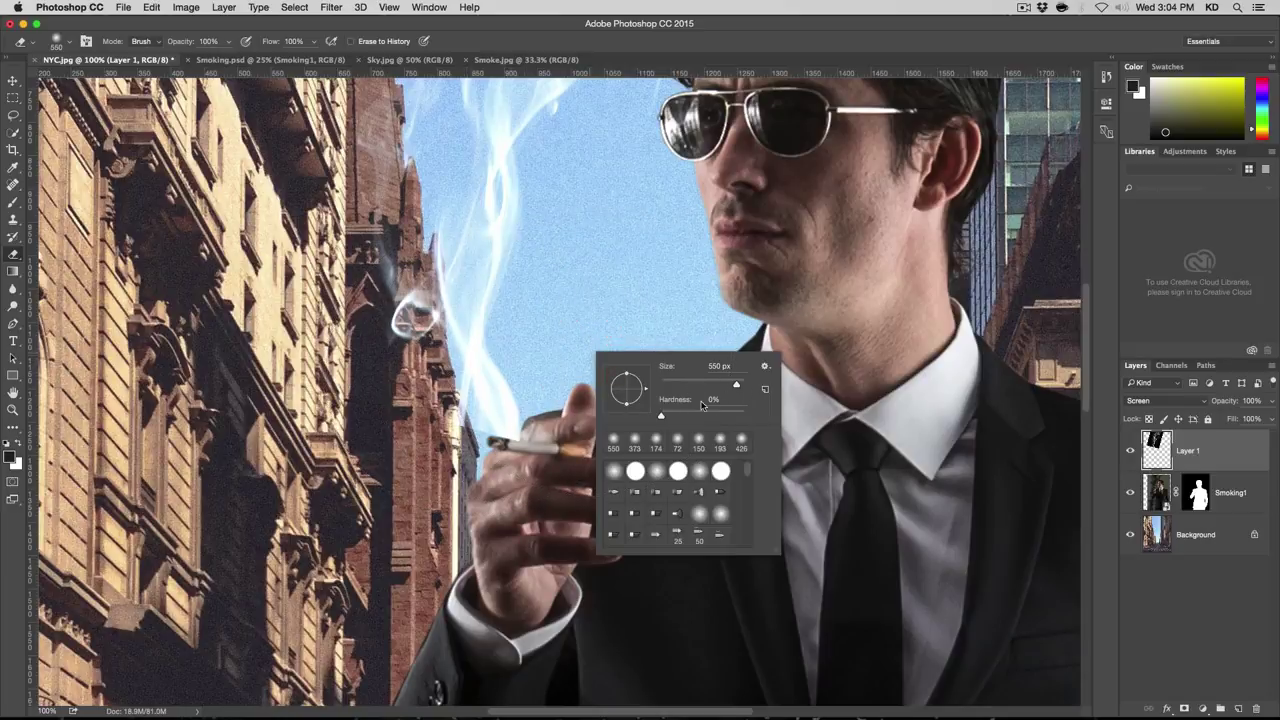
left_click_drag(733, 385, 699, 385)
left_click(456, 418)
mouse_move(456, 418)
left_mouse_down()
mouse_move(449, 383)
mouse_move(472, 430)
mouse_move(457, 429)
mouse_move(501, 392)
left_mouse_up()
Step: Set the Eraser to 41 px with 69% hardness and clean the smoke's lower edge along the cigarette and fingers
right_click(500, 393)
mouse_move(588, 455)
left_mouse_down()
mouse_move(632, 456)
mouse_move(592, 424)
left_mouse_up()
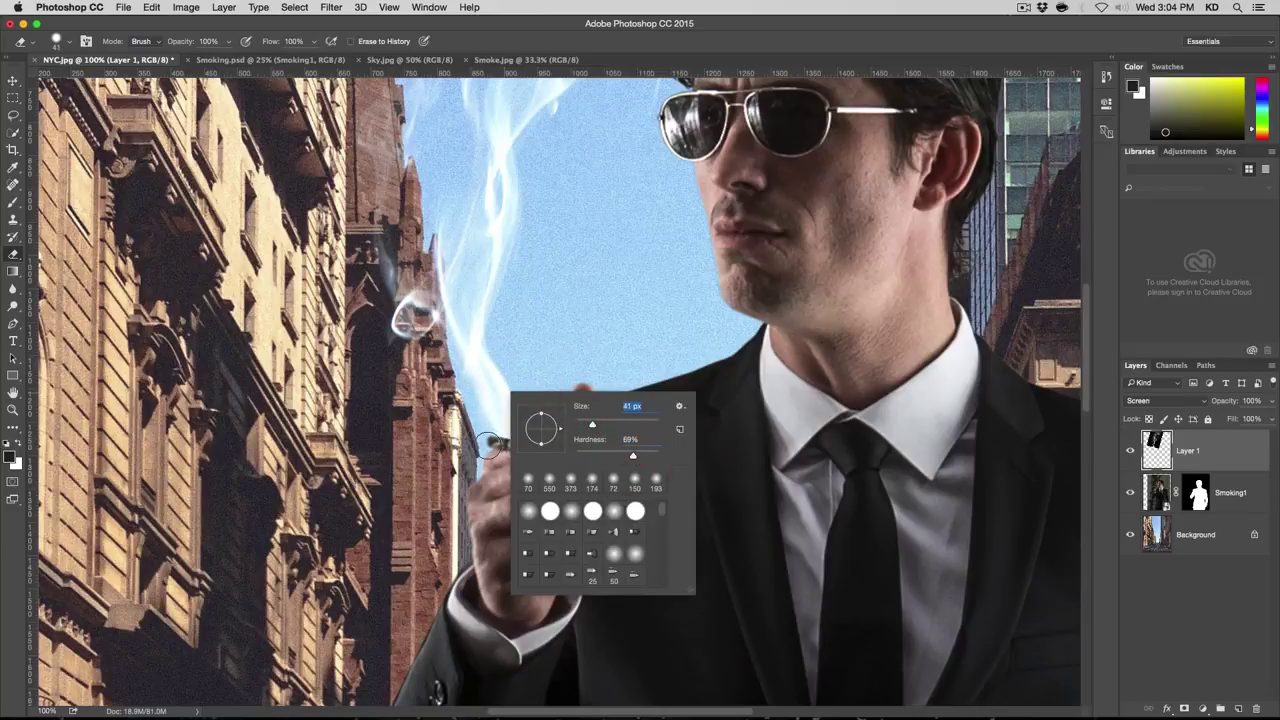
left_click(488, 445)
mouse_move(500, 449)
left_mouse_down()
mouse_move(516, 457)
mouse_move(528, 436)
mouse_move(520, 459)
left_mouse_up()
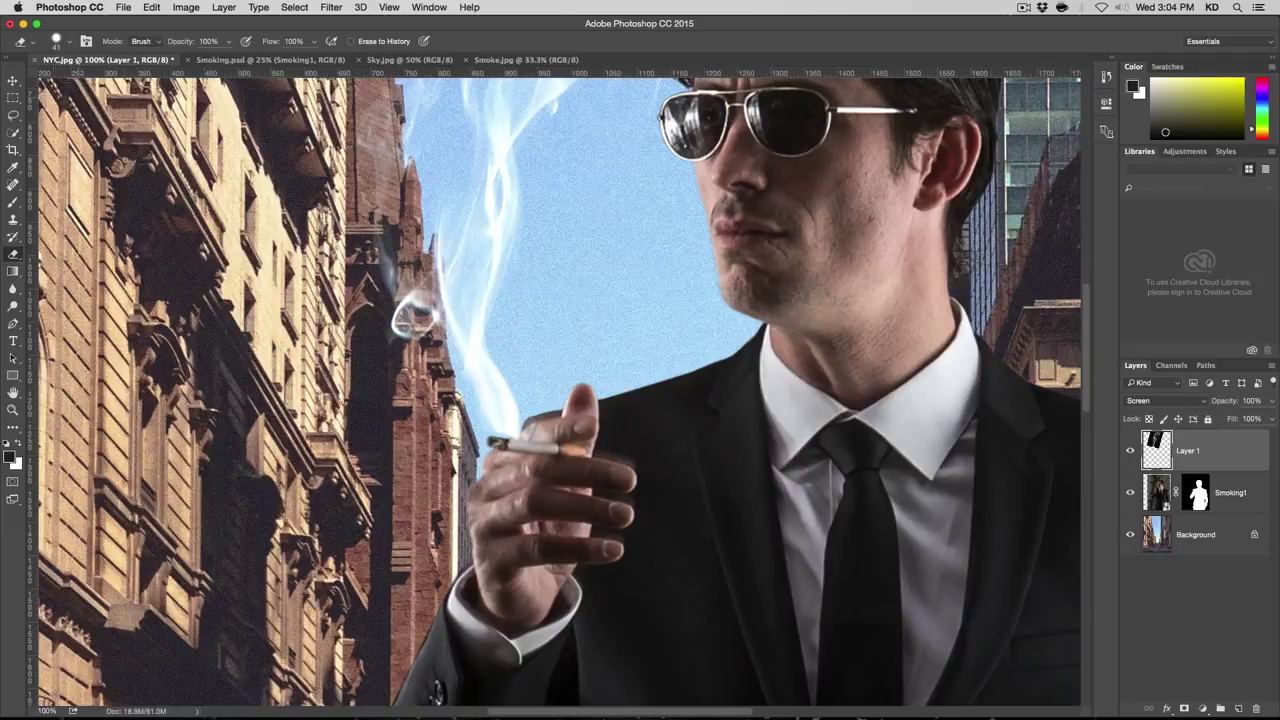
Step: Nudge the smoke layer slightly down and to the left with the Move tool to line it up with the cigarette tip
left_click(14, 81)
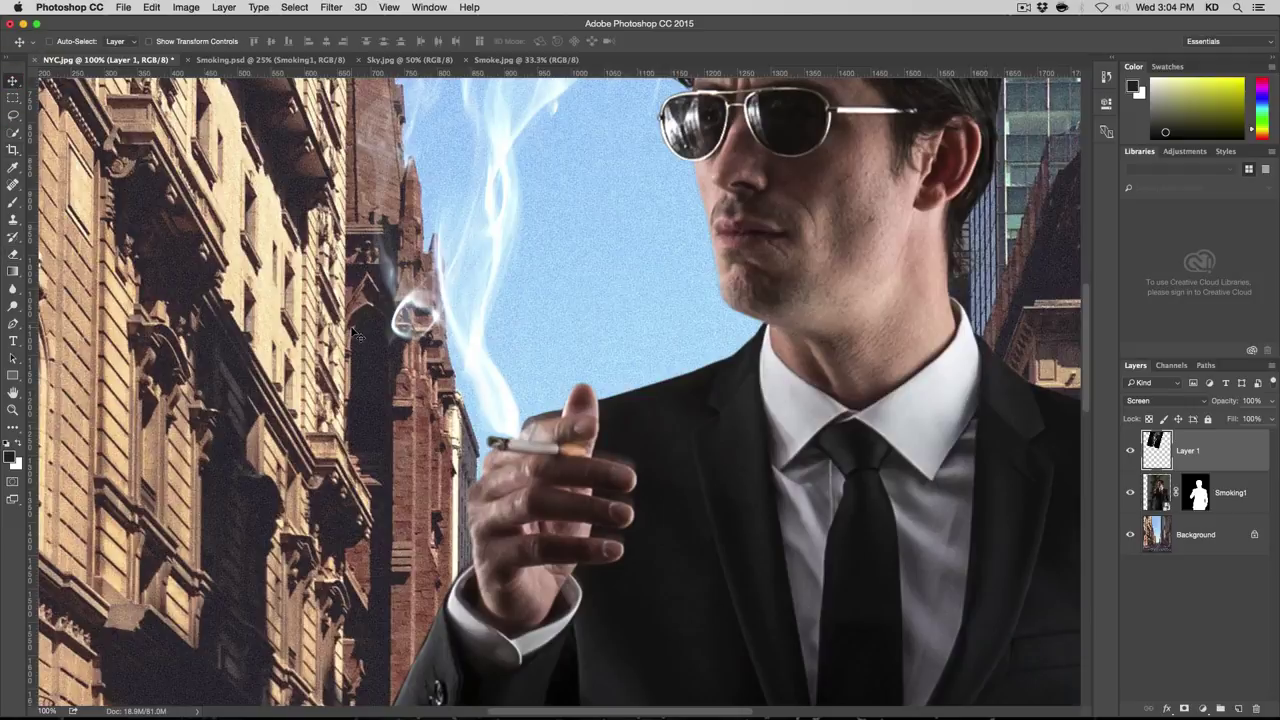
key("Down")
key("Down")
key("Left")
key("Left")
key("Left")
key("Left")
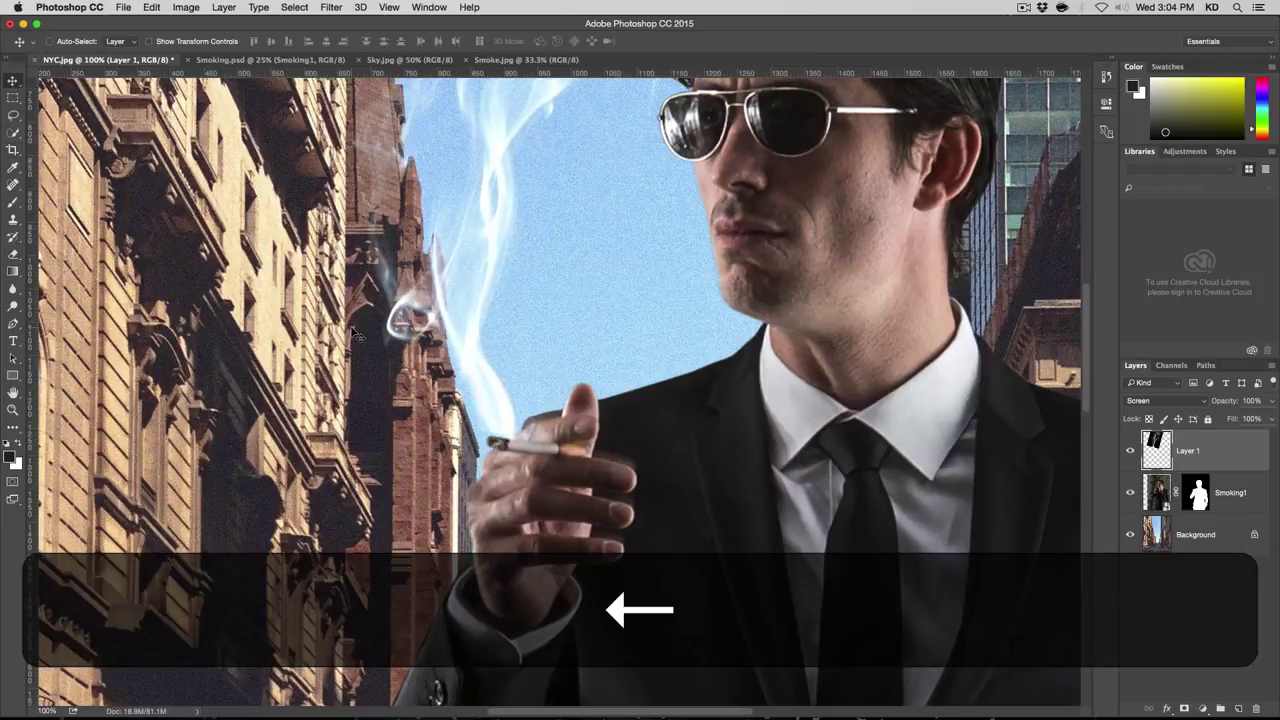
Step: Fine-tune the smoke layer's position by a few pixels, mostly to the left, over the cigarette tip
key("Left")
key("Left")
key("Down")
key("Left")
key("Up")
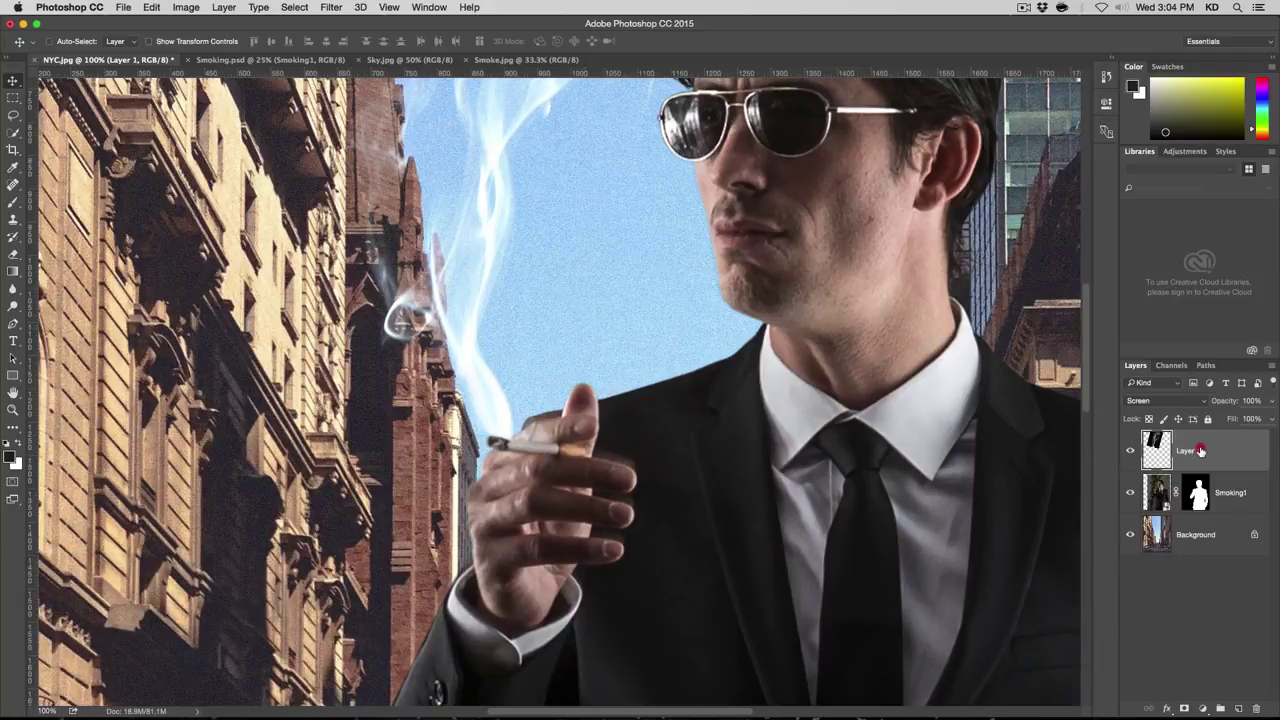
Step: Place Layer 1 beneath the Smoking1 layer and shift the smoke slightly so it rises from behind the cigarette tip
left_click_drag(1200, 451, 1199, 508)
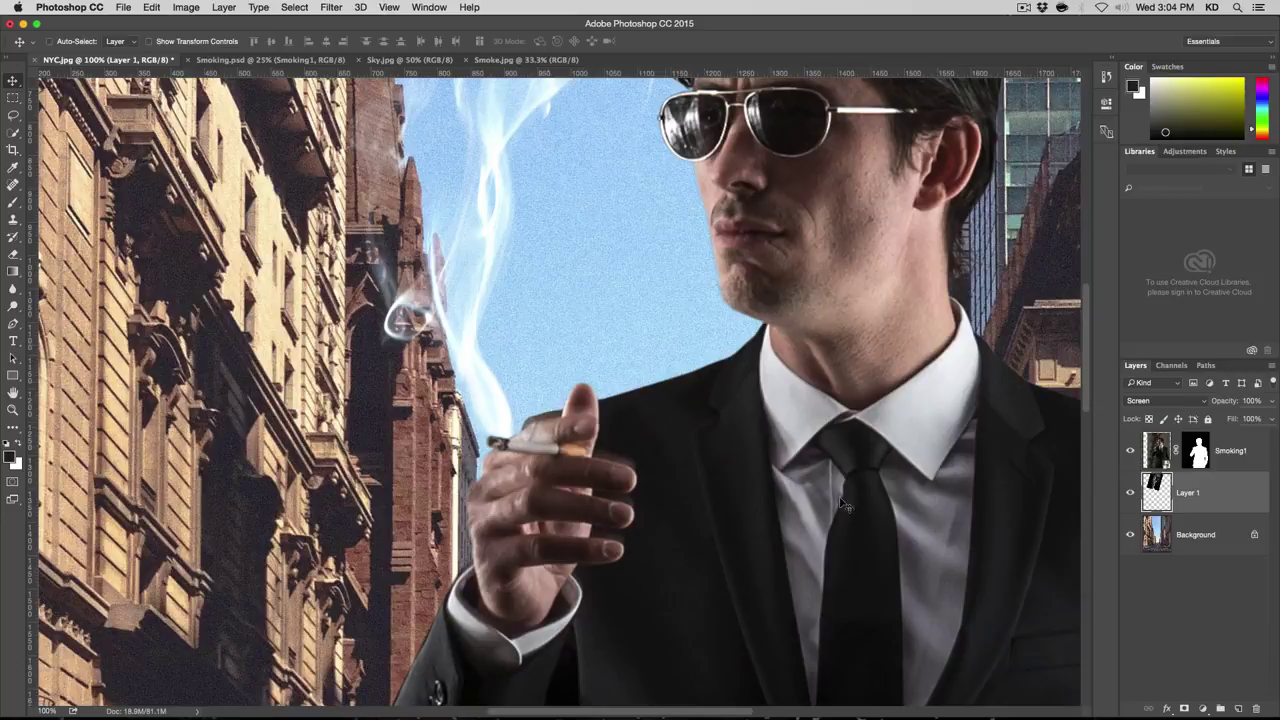
left_click_drag(560, 455, 507, 454)
left_click_drag(511, 459, 512, 459)
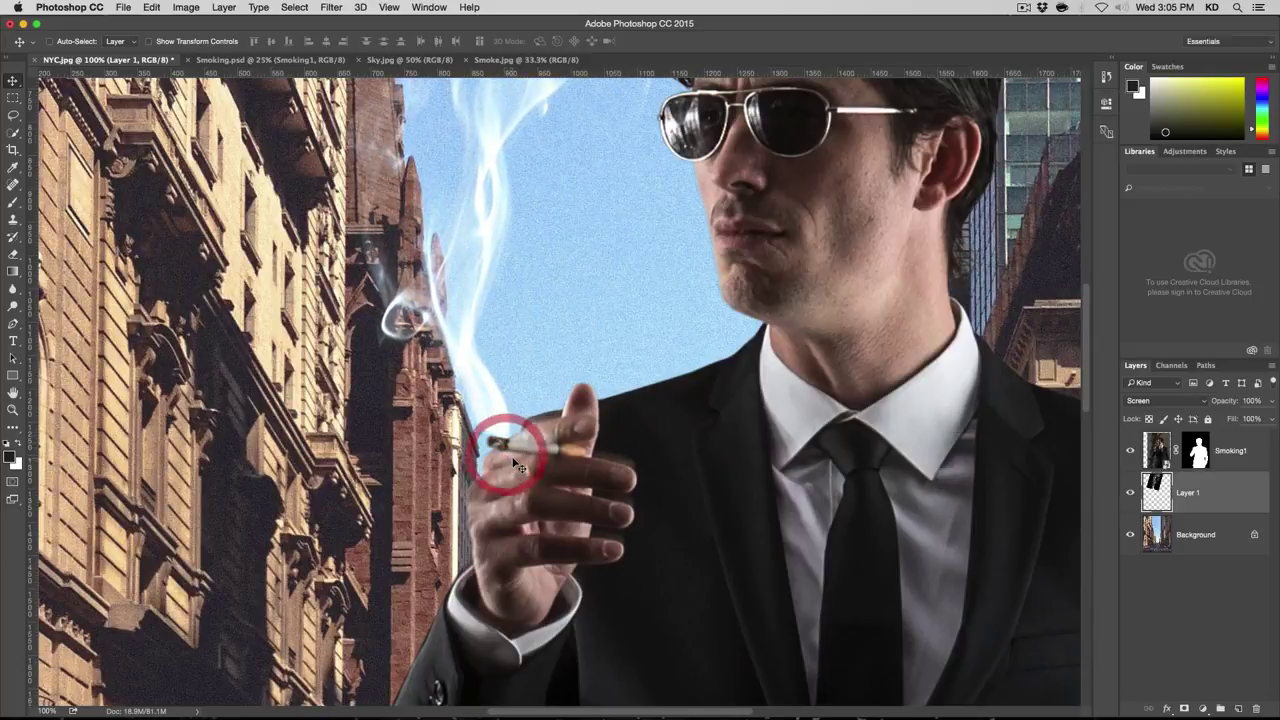
Step: Set the opacity of the smoke on Layer 1 to 60%
left_click(13, 409)
key("alt")
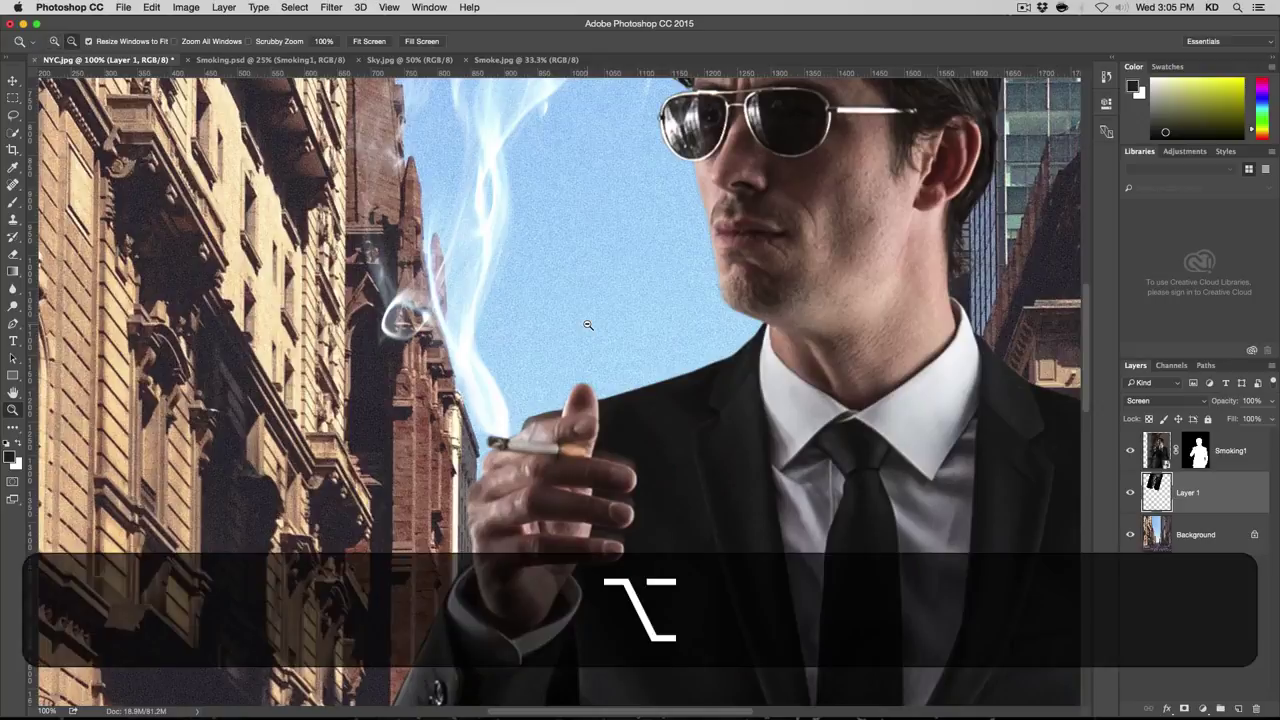
left_click(587, 324, "alt")
left_click(587, 324, "alt")
left_click(587, 324, "alt")
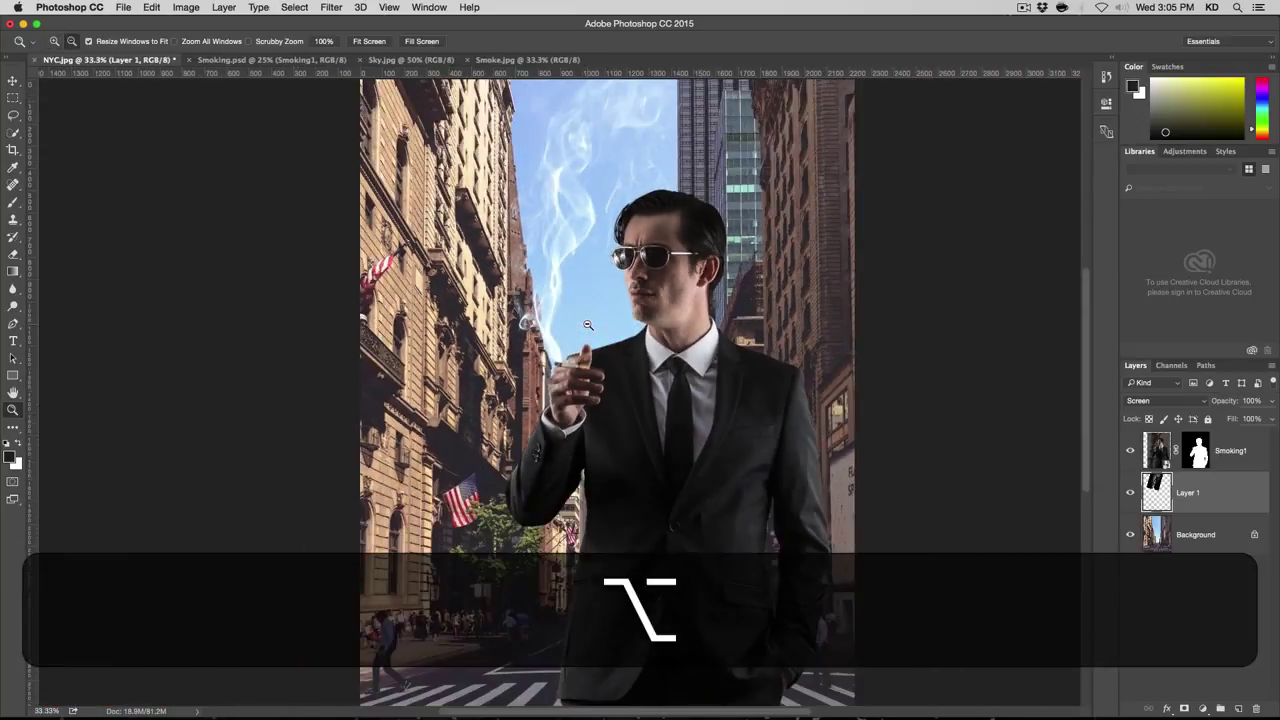
left_click(587, 324, "alt")
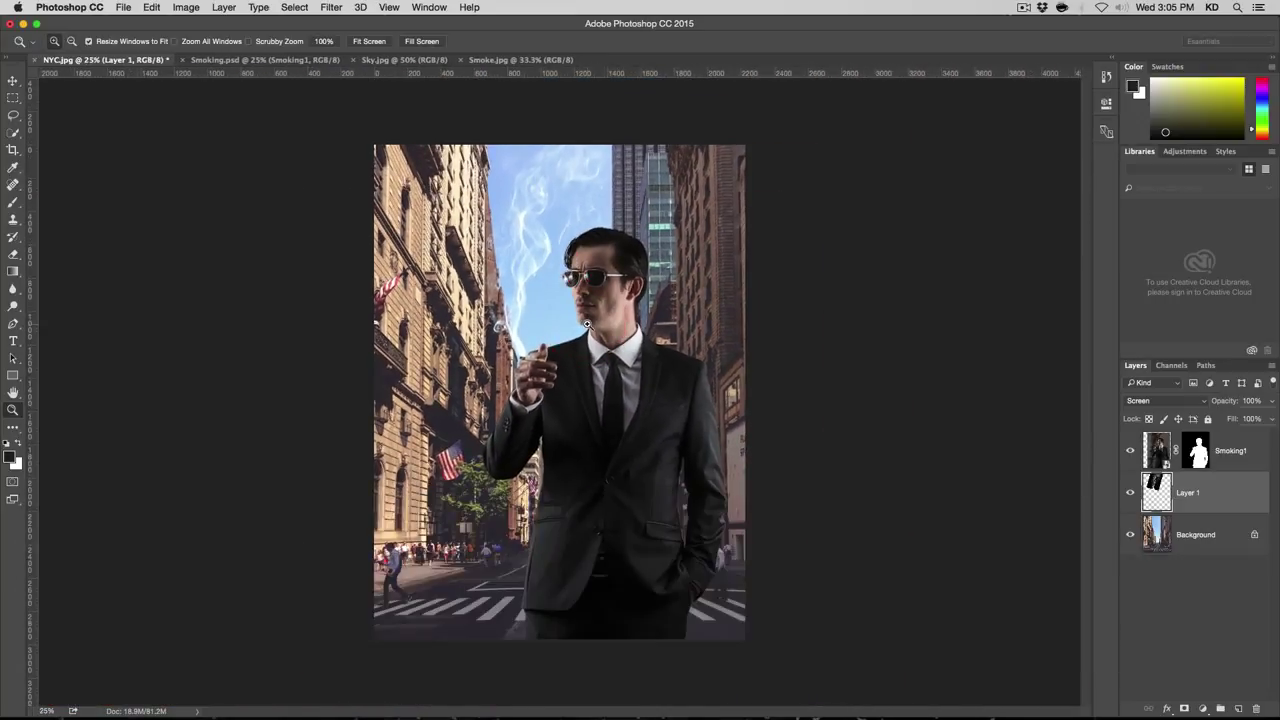
left_click(13, 80)
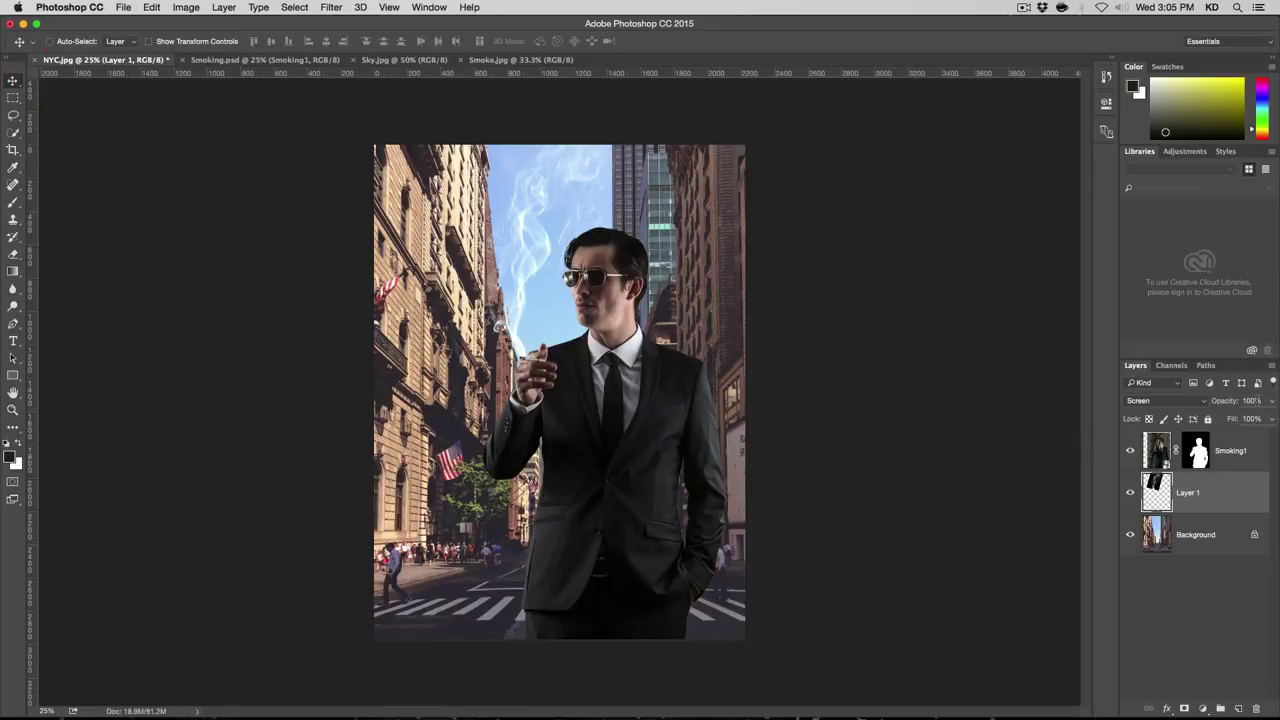
left_click(1256, 401)
type("60")
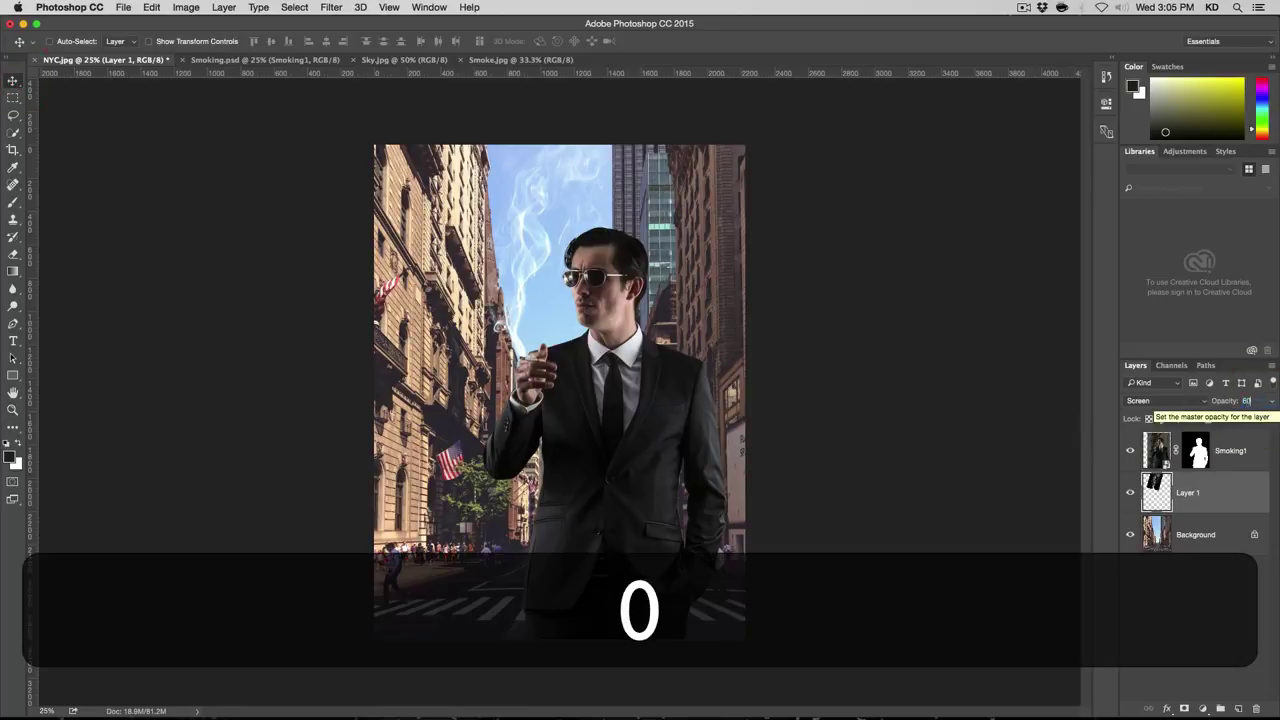
key("Return")
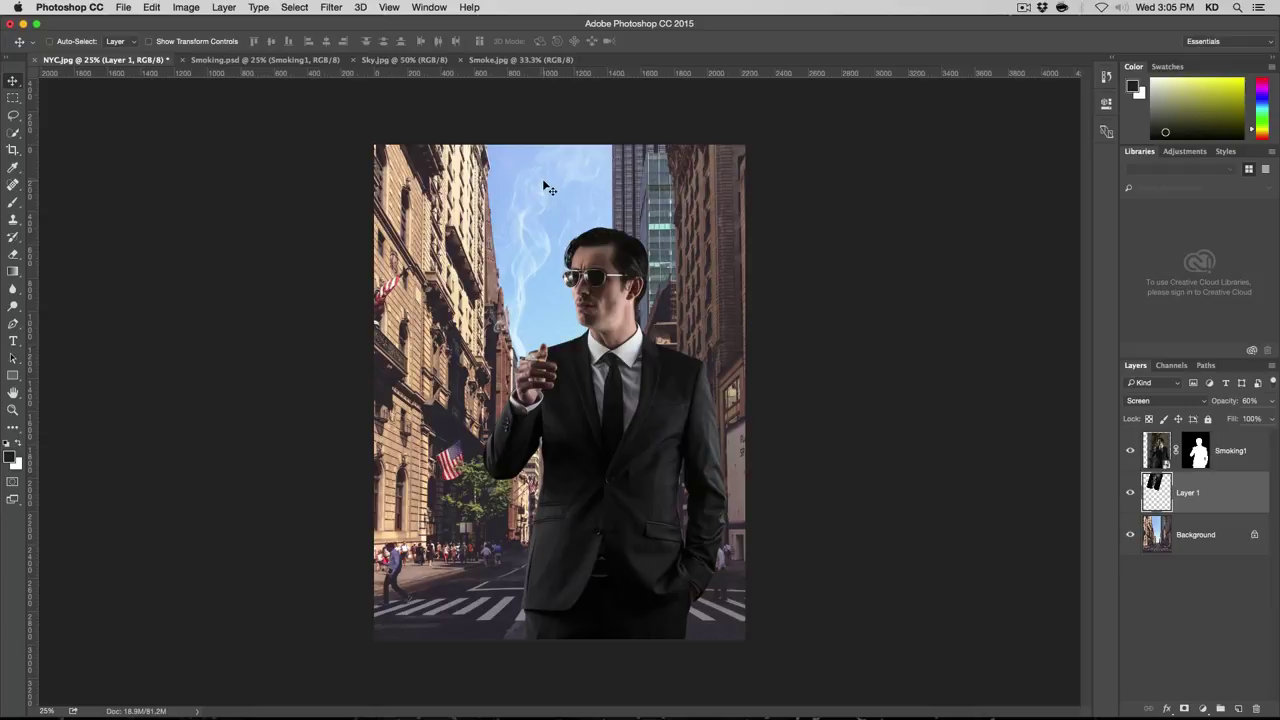
Step: Copy the dark sky from Sky.jpg into NYC.jpg and place its layer between Layer 1 and the Background
left_click(398, 61)
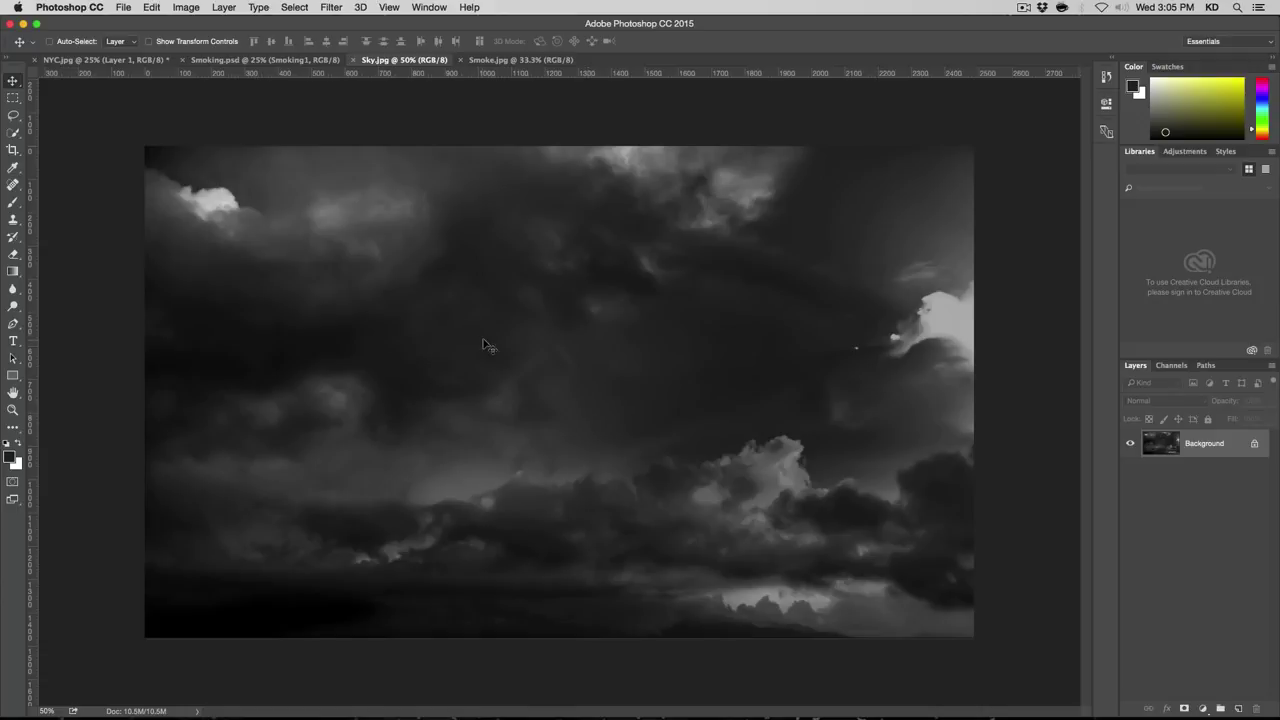
left_click_drag(490, 346, 548, 284)
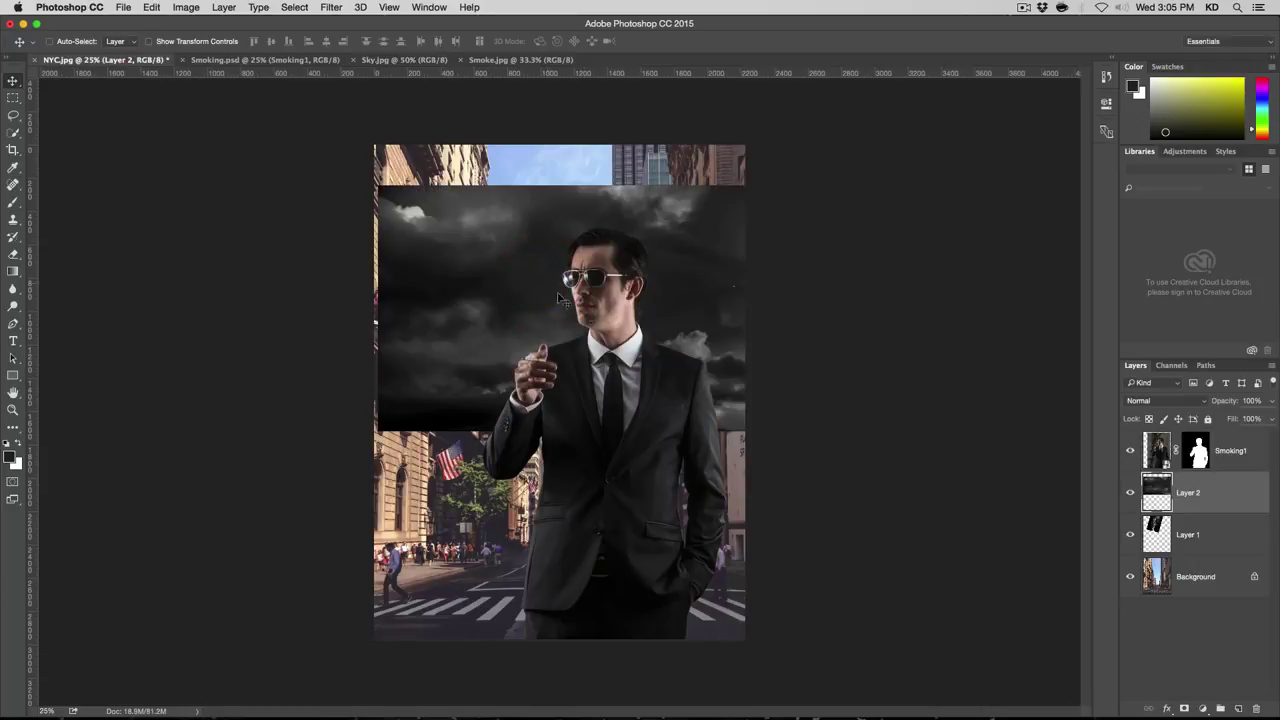
left_click_drag(1212, 507, 1217, 556)
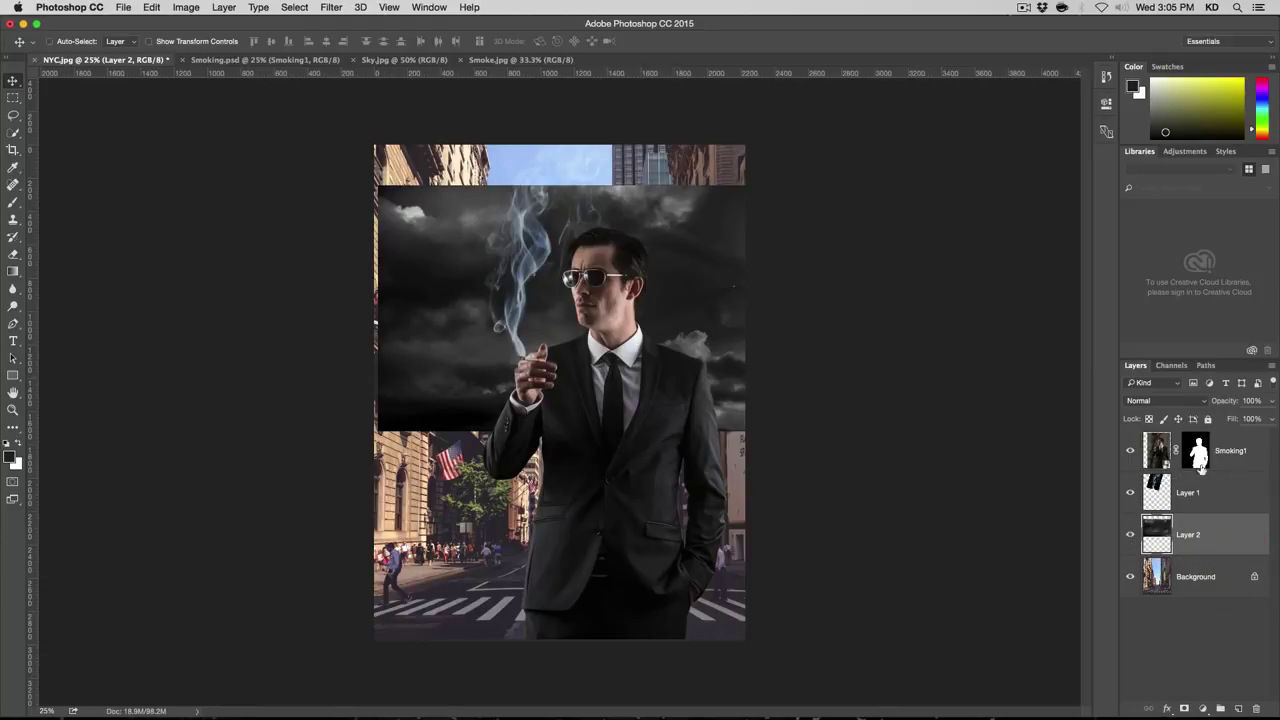
Step: Hide the Smoking1 layer and rename it Man
left_click(1130, 452)
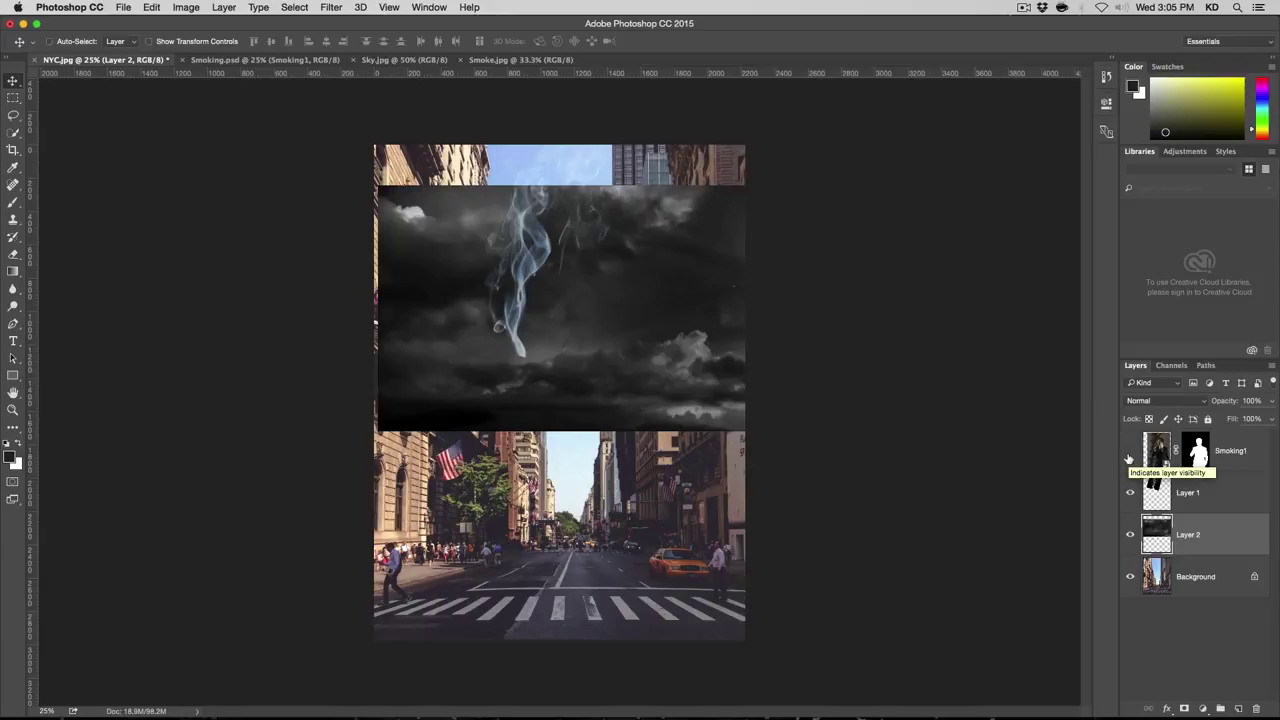
double_click(1231, 451)
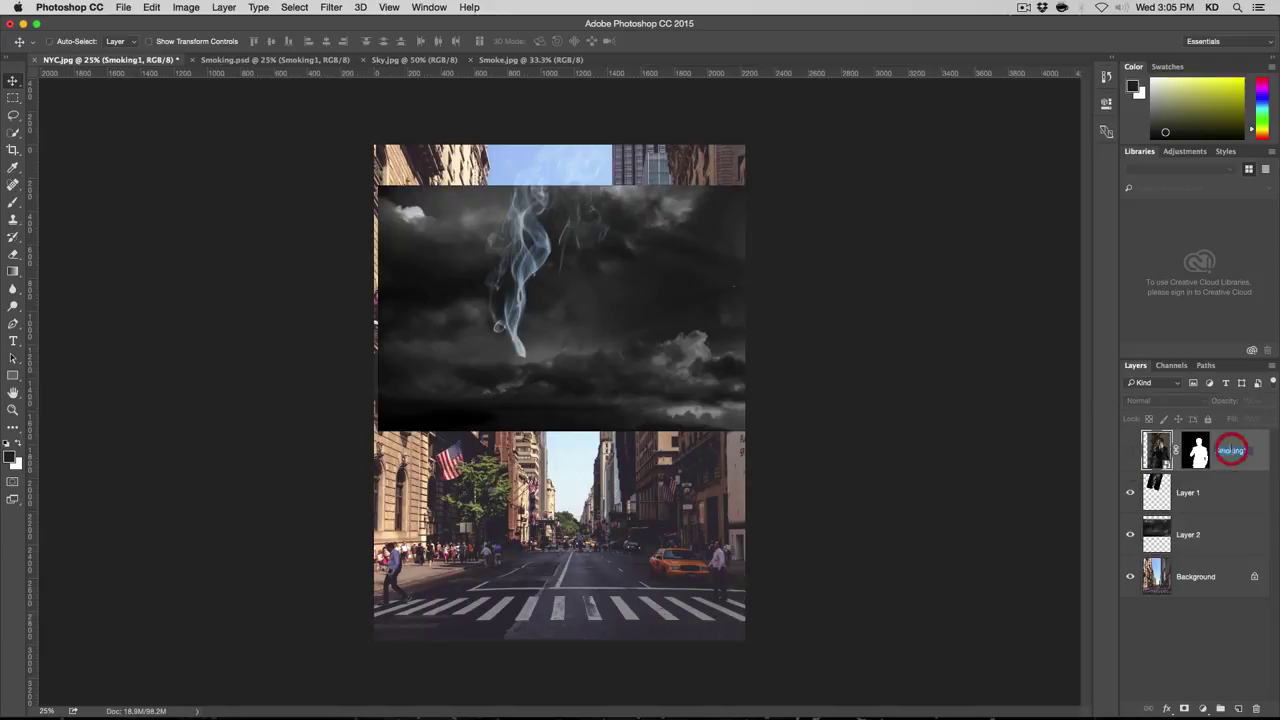
type("Man")
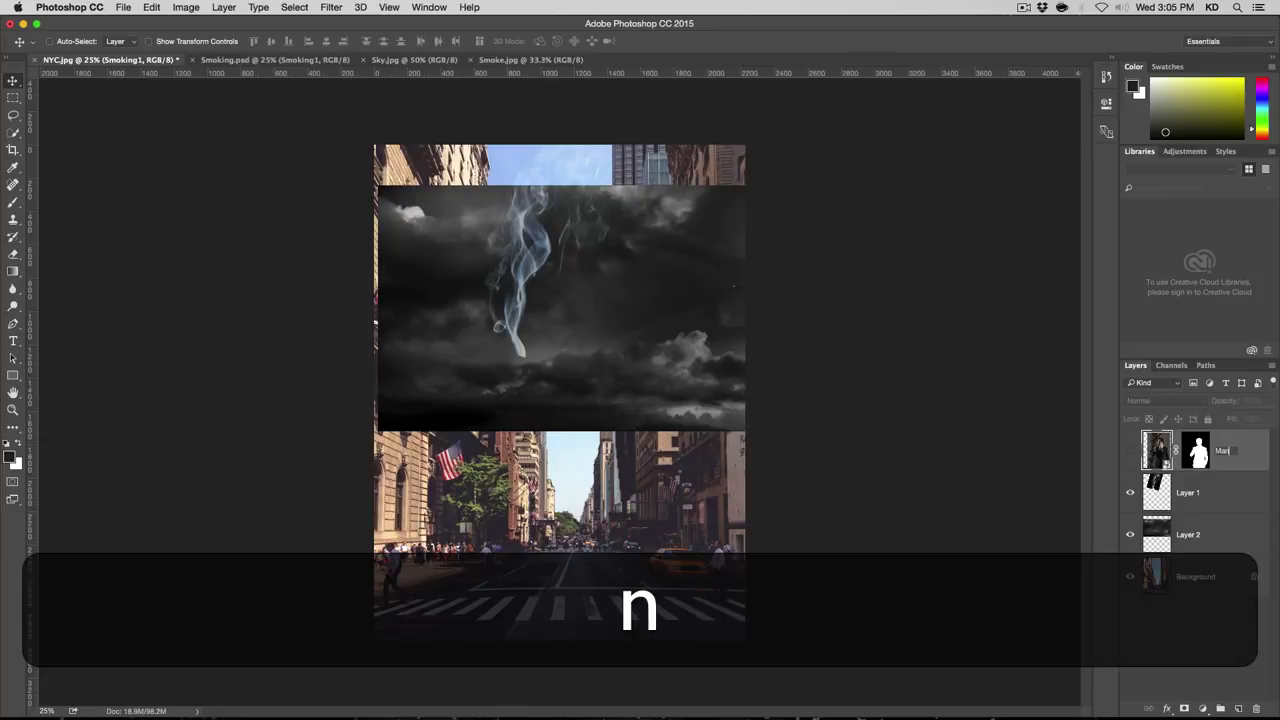
key("Return")
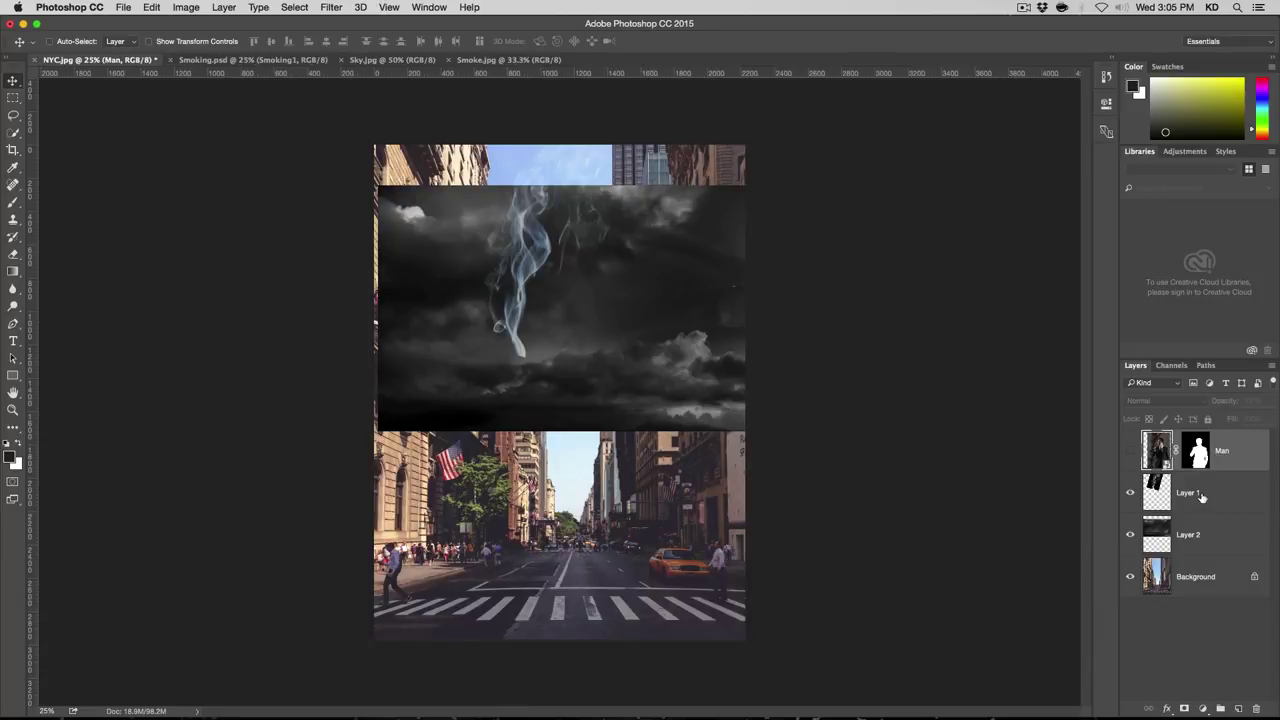
Step: Check which content Layer 1 holds by toggling its visibility, and rename the layer Smoke
left_click(1130, 492)
left_click(1130, 492)
double_click(1188, 493)
type("SMOKE")
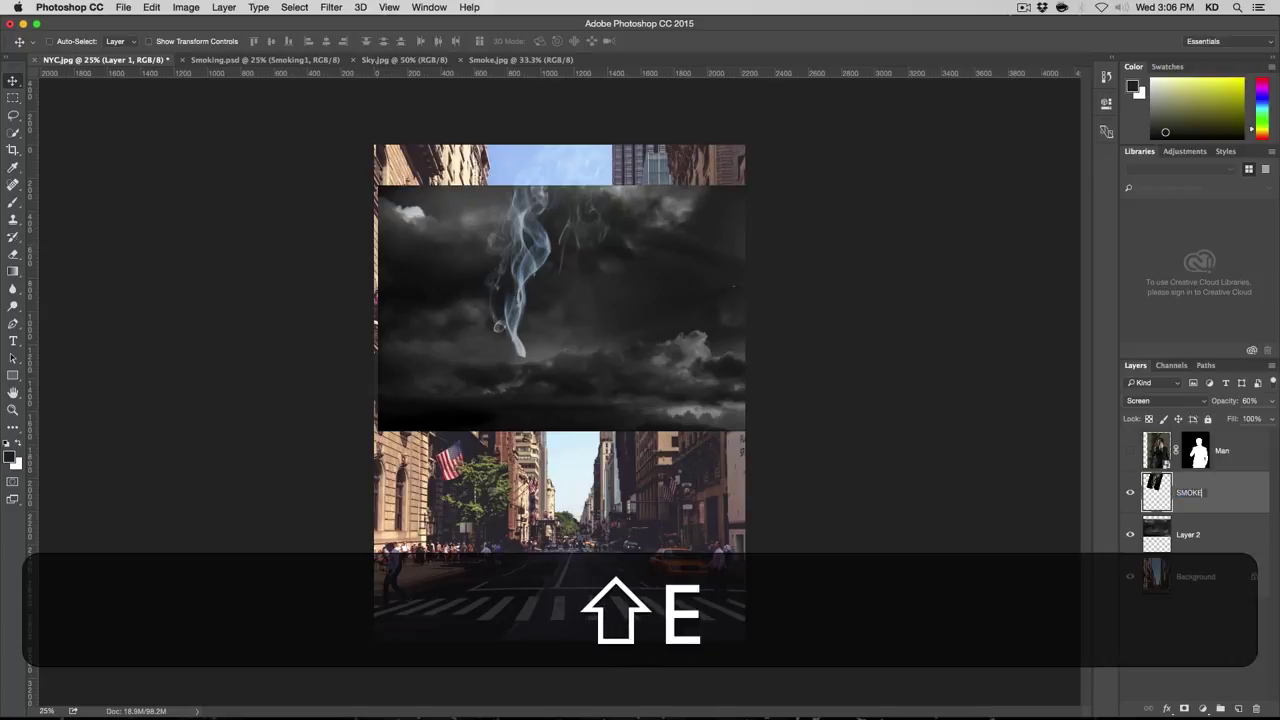
key("shift+Return")
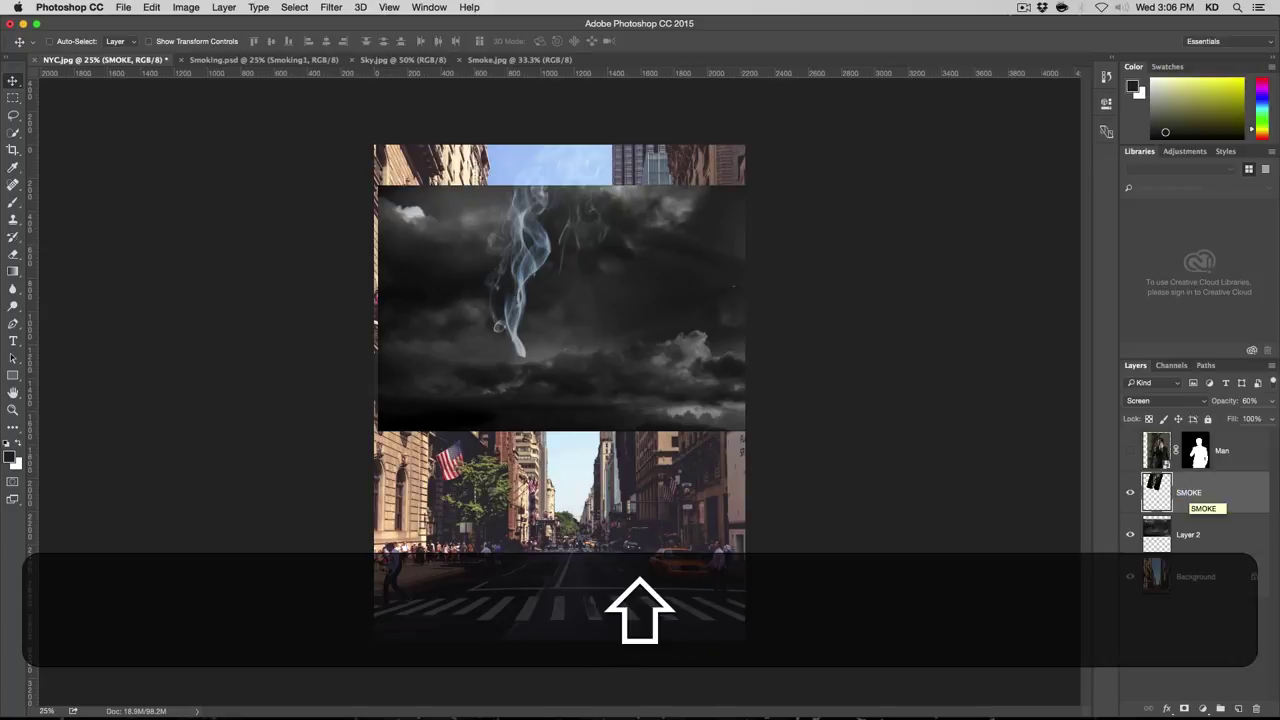
double_click(1188, 493)
type("SMoke")
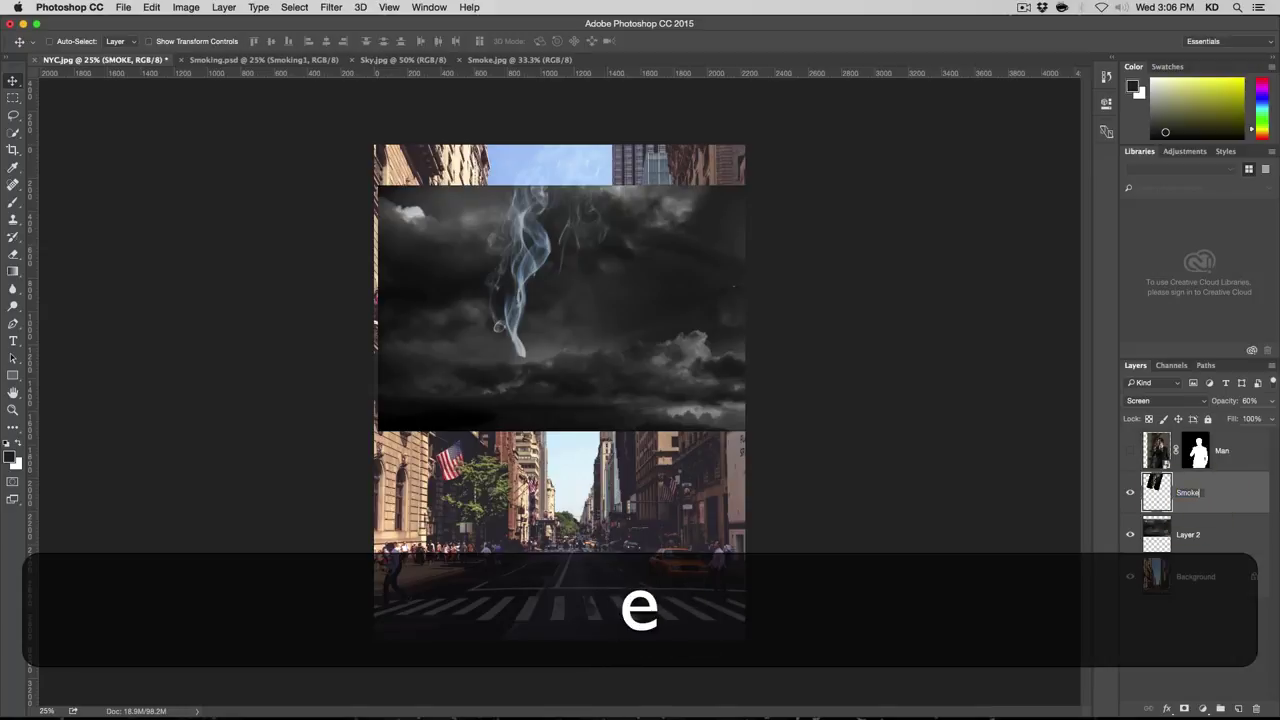
key("Return")
Step: Check which content Layer 2 holds by toggling its visibility, and rename the layer Clouds
left_click(1130, 534)
left_click(1130, 534)
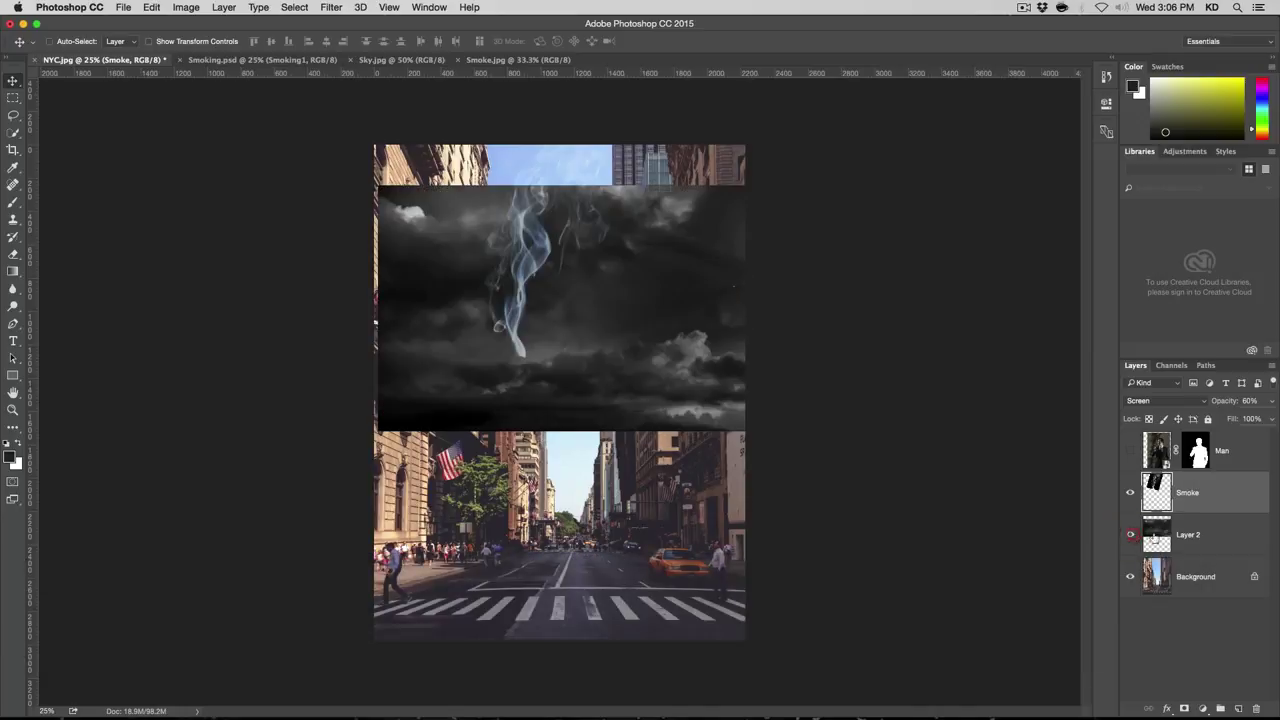
double_click(1189, 534)
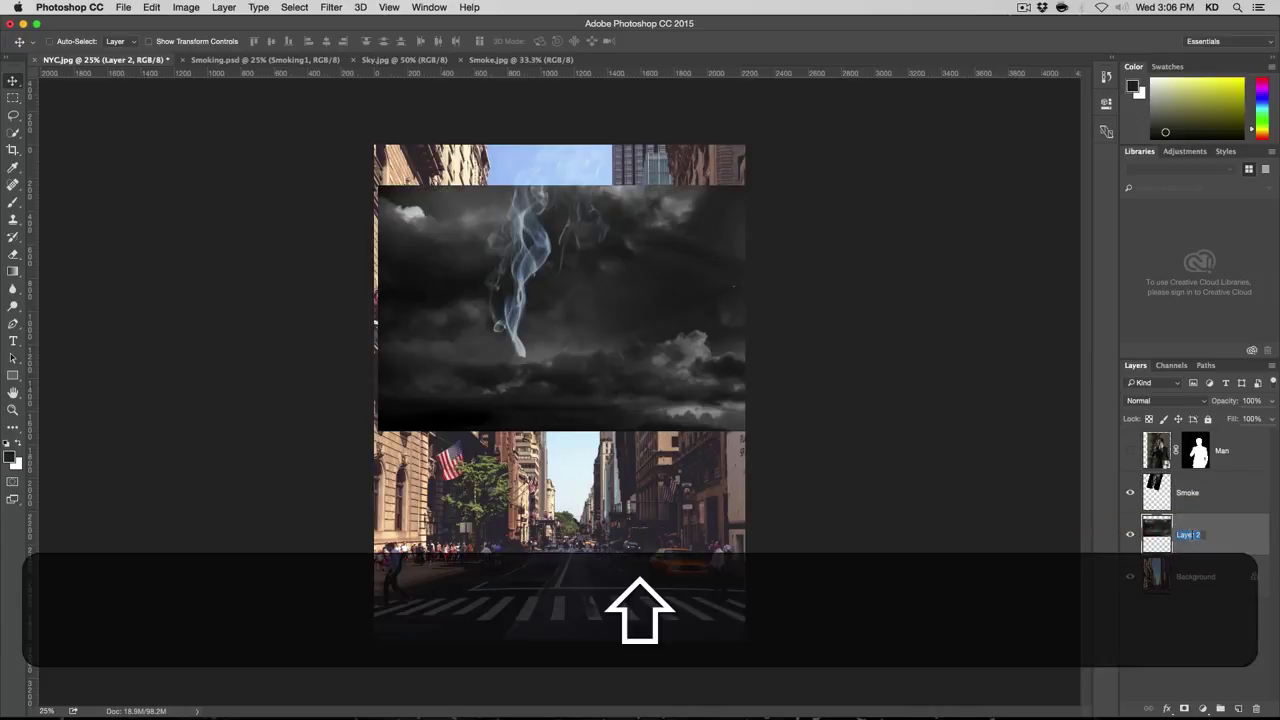
type("Clouds")
key("Return")
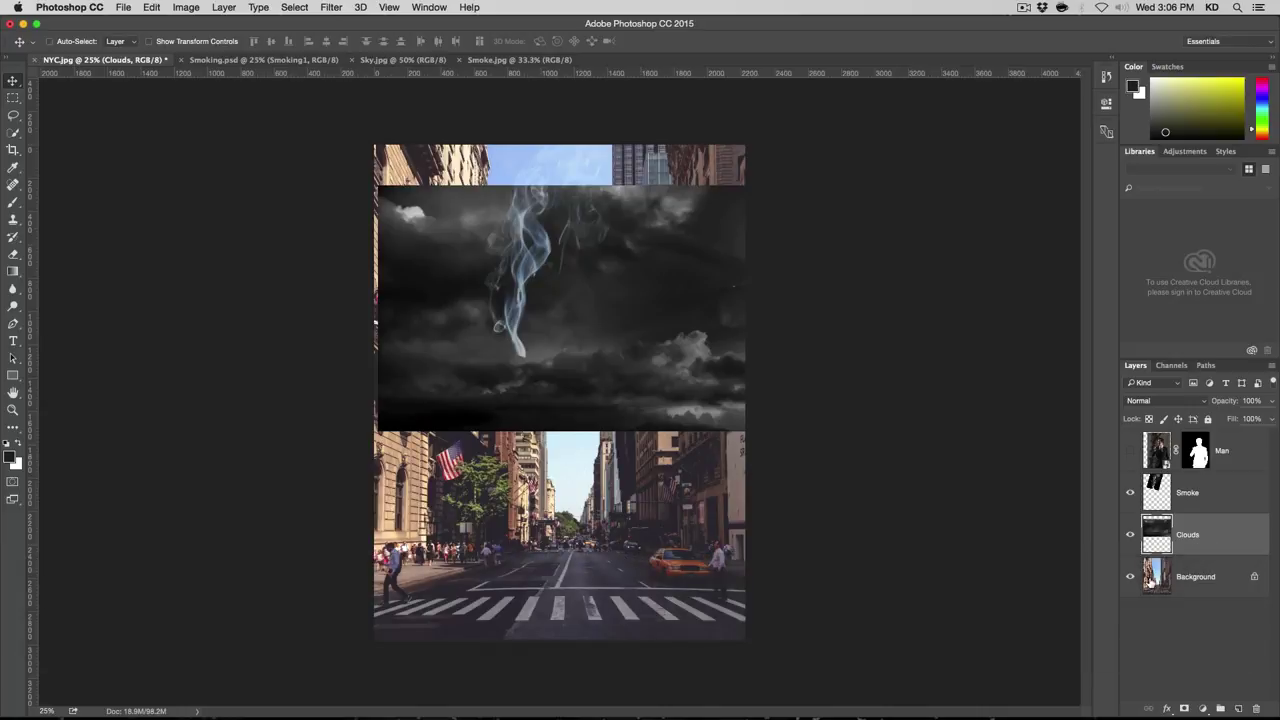
Step: Hide the Smoke and Clouds layers and select the blue sky between the buildings on the Background with the Quick Selection tool
left_click_drag(1130, 493, 1133, 533)
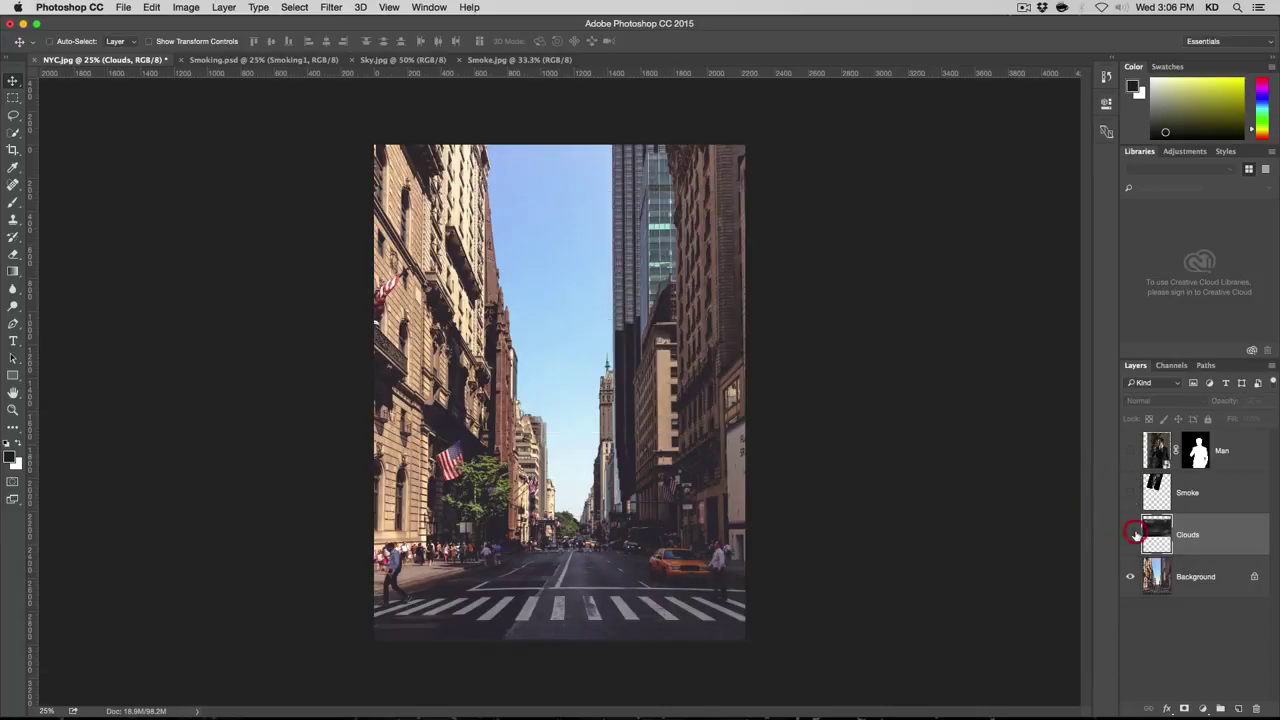
left_click(1160, 576)
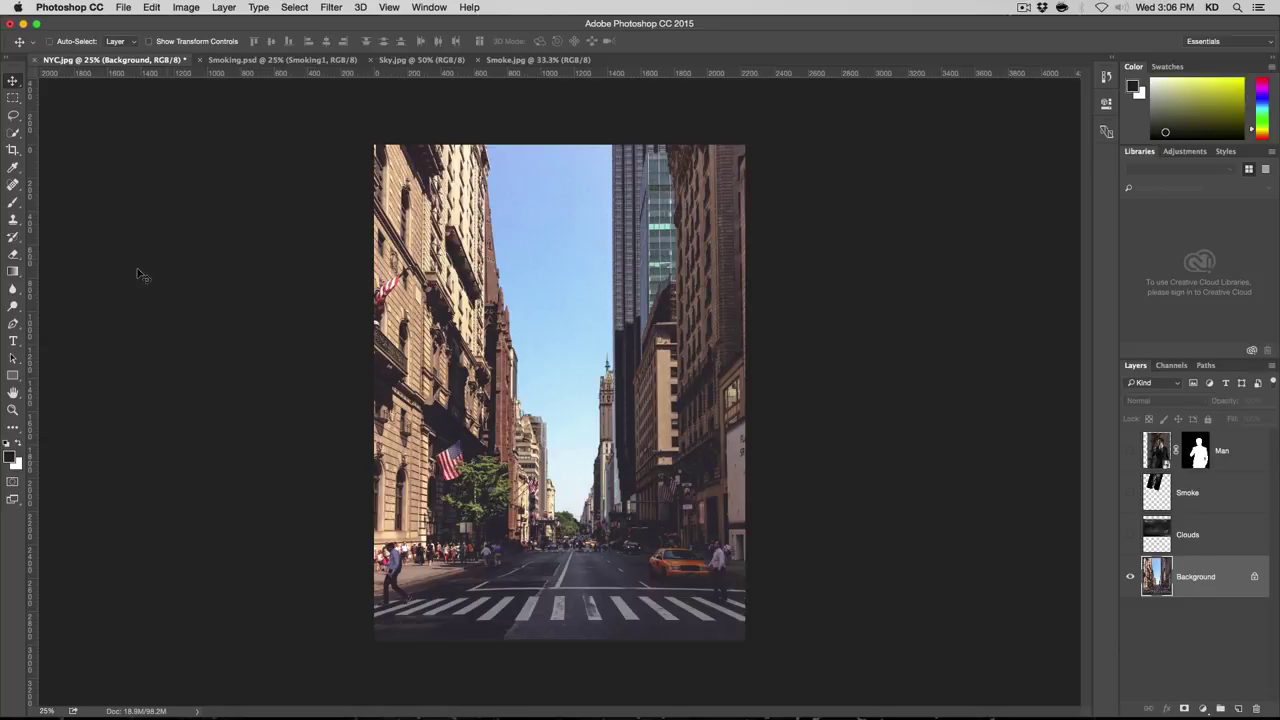
left_click(13, 135)
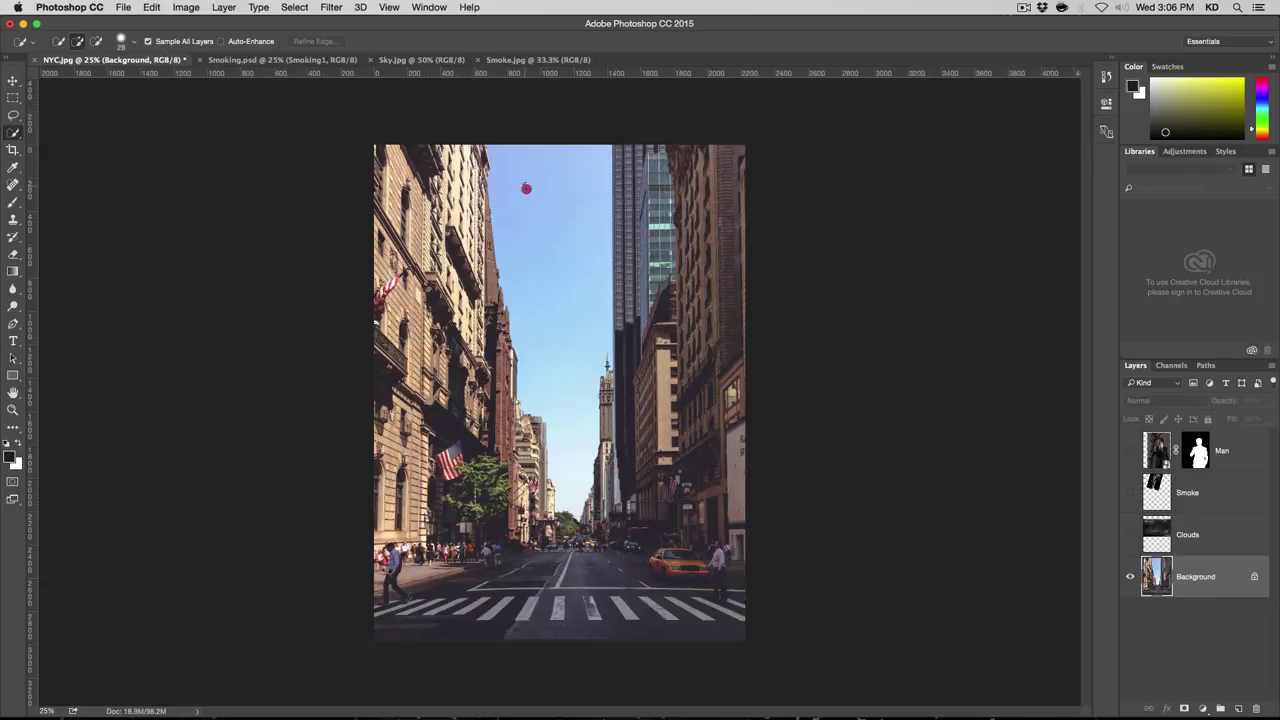
left_click_drag(526, 188, 567, 433)
Step: Show the Clouds layer and add a layer mask to it from the sky selection
left_click(1131, 537)
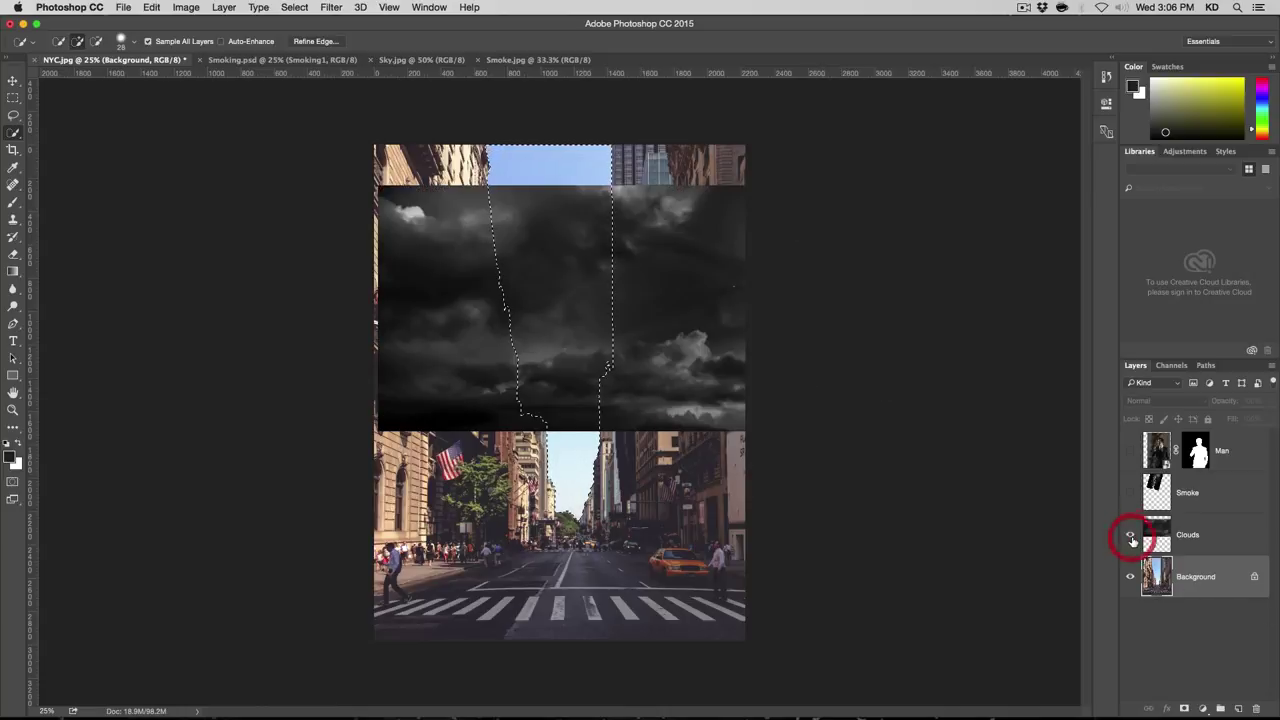
left_click(1157, 537)
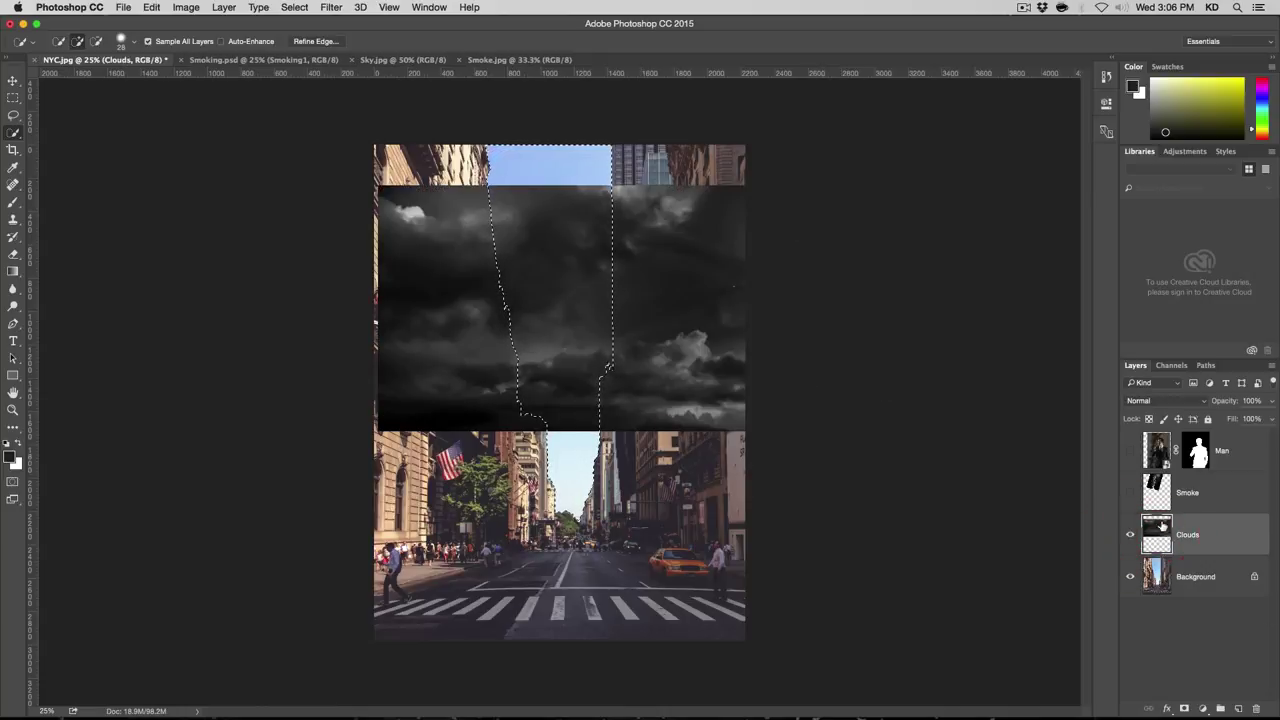
left_click(1157, 574)
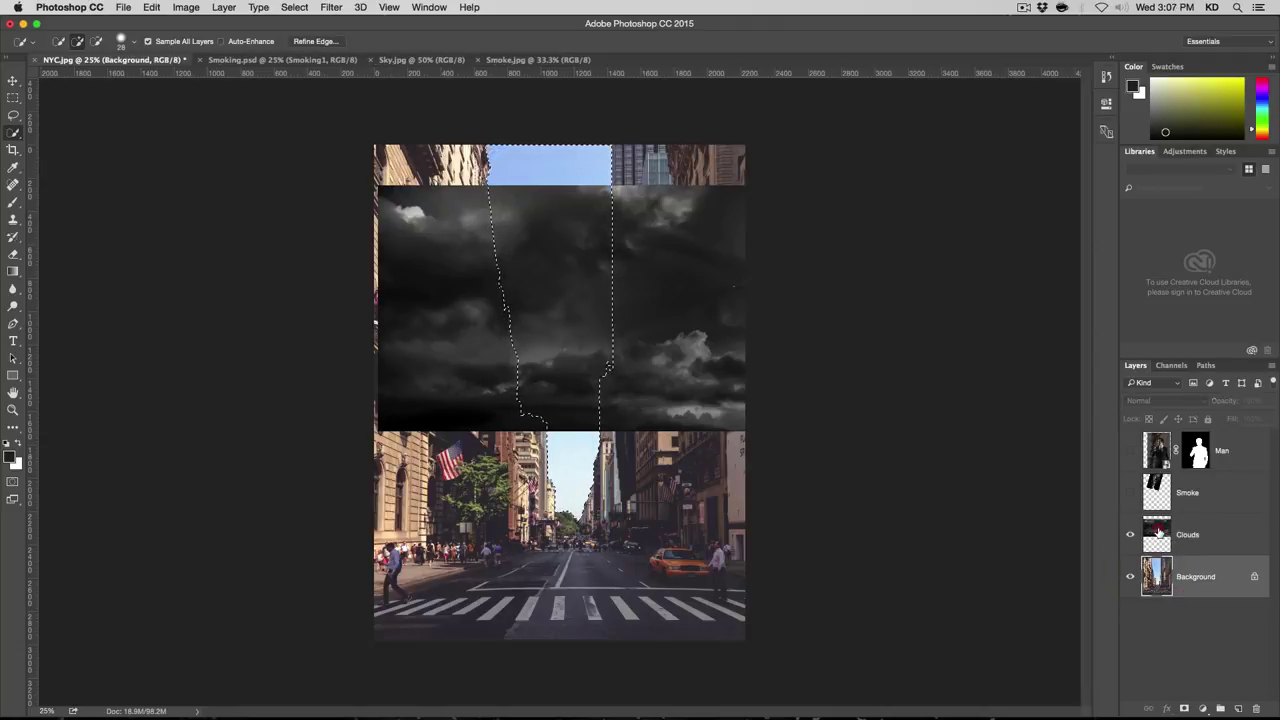
left_click(1160, 533)
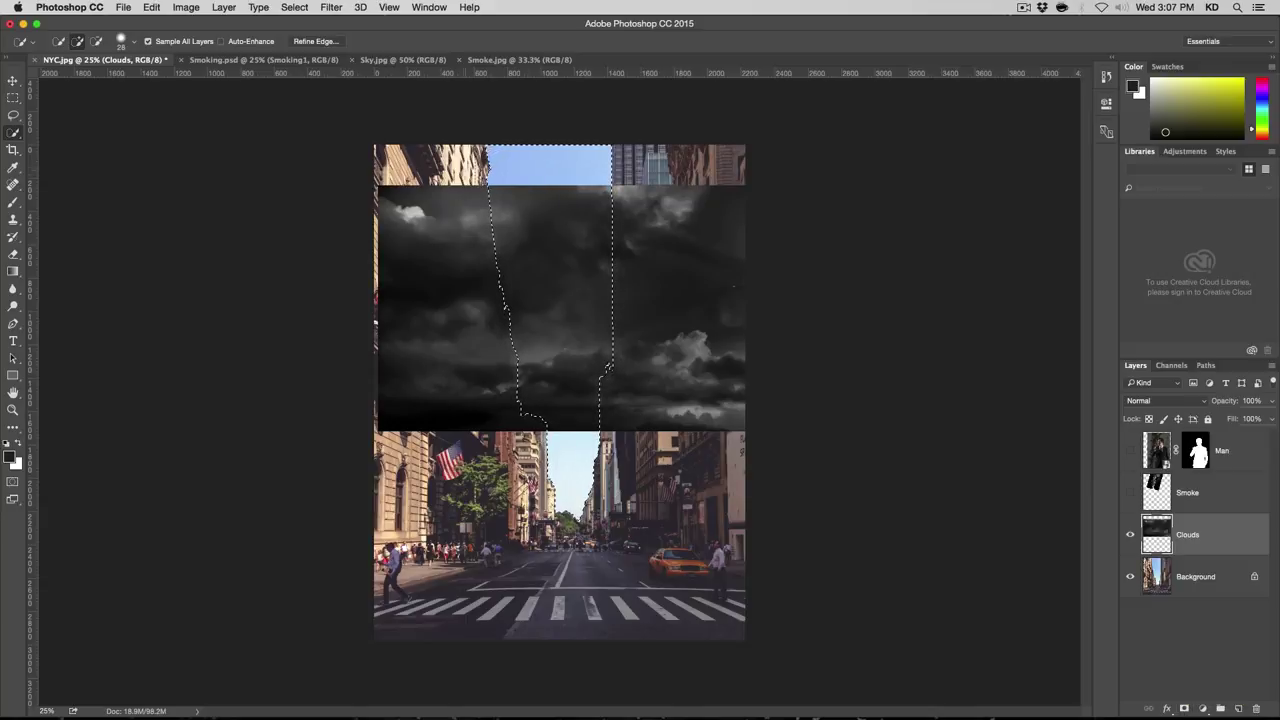
left_click(1185, 709)
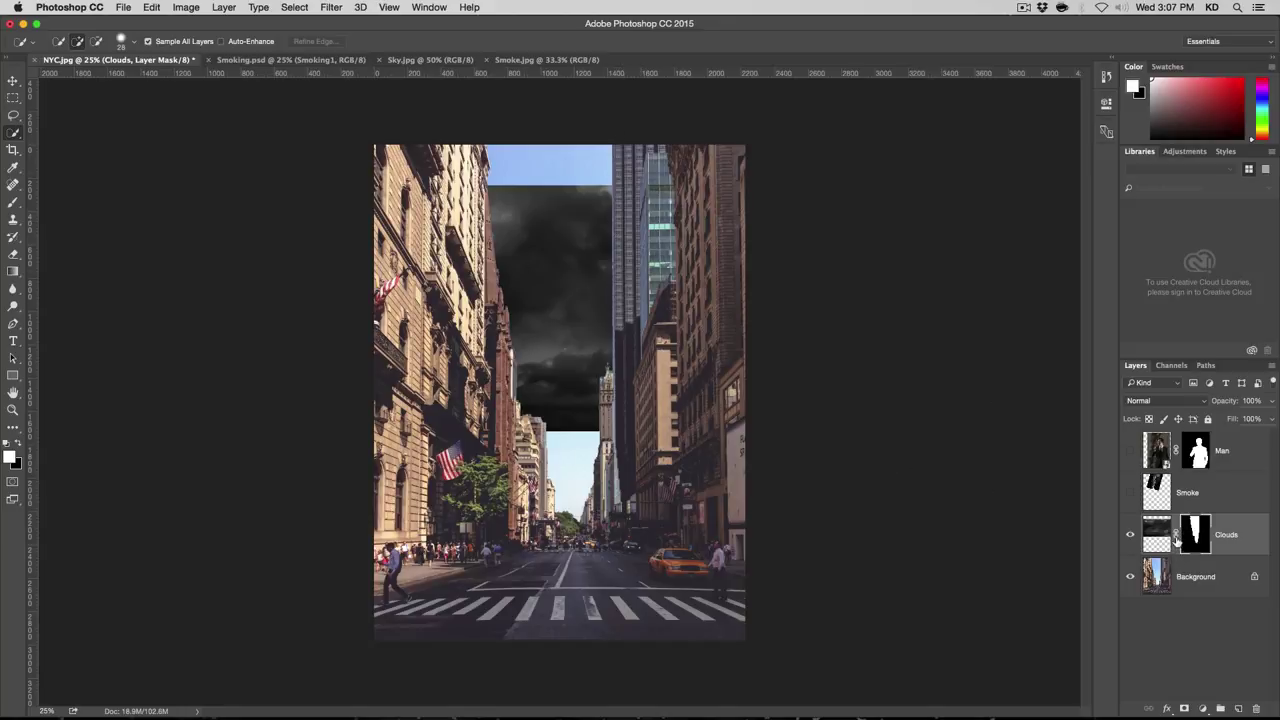
Step: Try to move the clouds up and to the left with the layer mask still linked, and undo the move
left_click(13, 80)
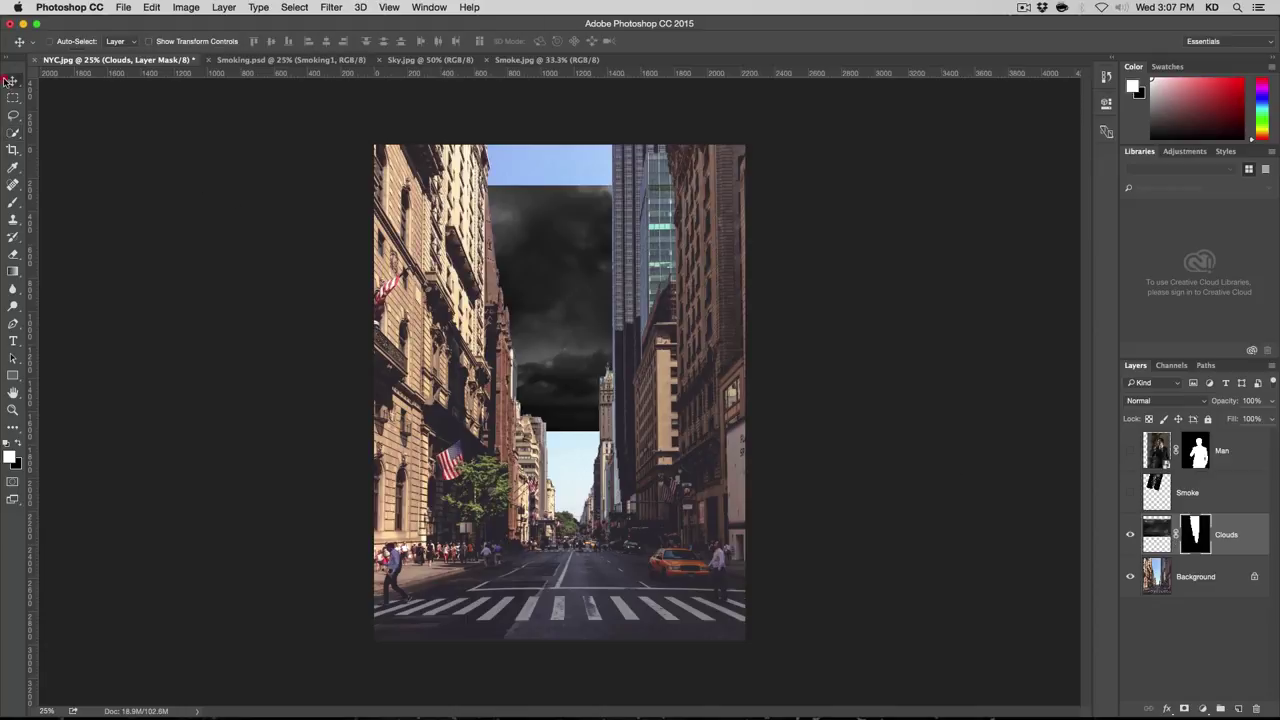
left_click_drag(551, 295, 456, 256)
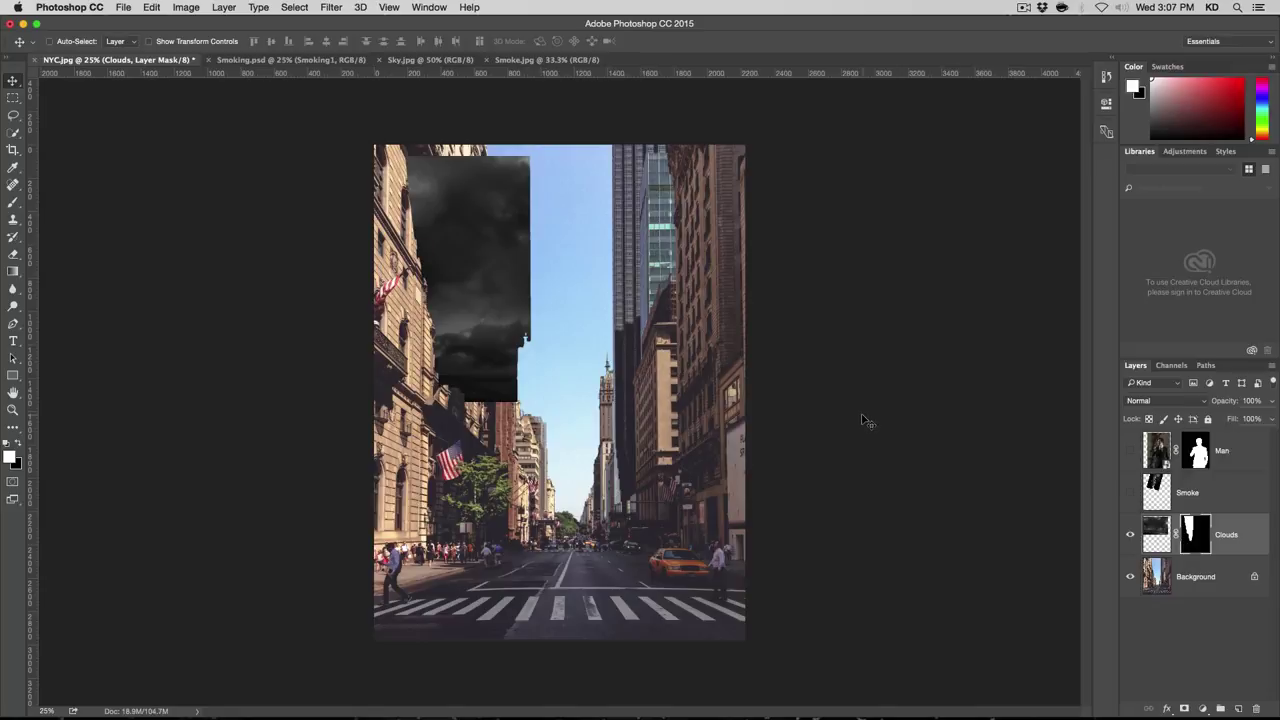
key("super")
key("super+z")
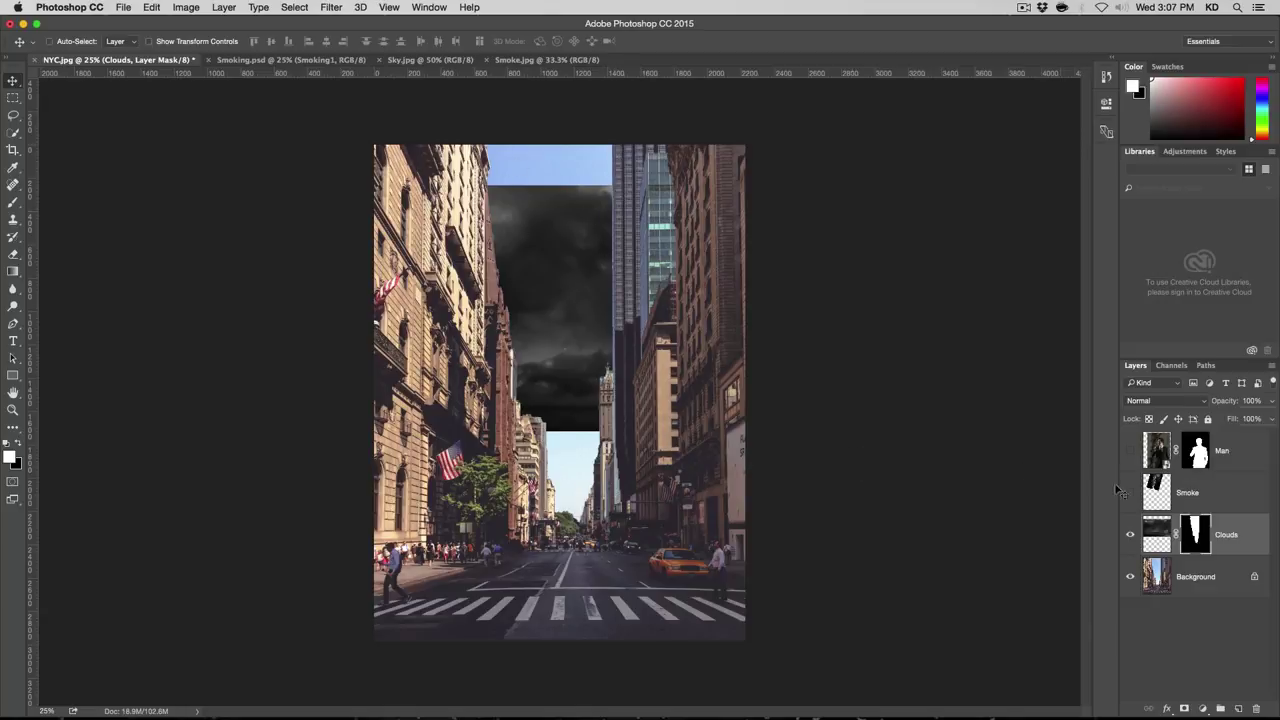
Step: Unlink the Clouds layer from its mask and switch between targeting the cloud image and the mask
left_click(1176, 535)
left_click(1156, 535)
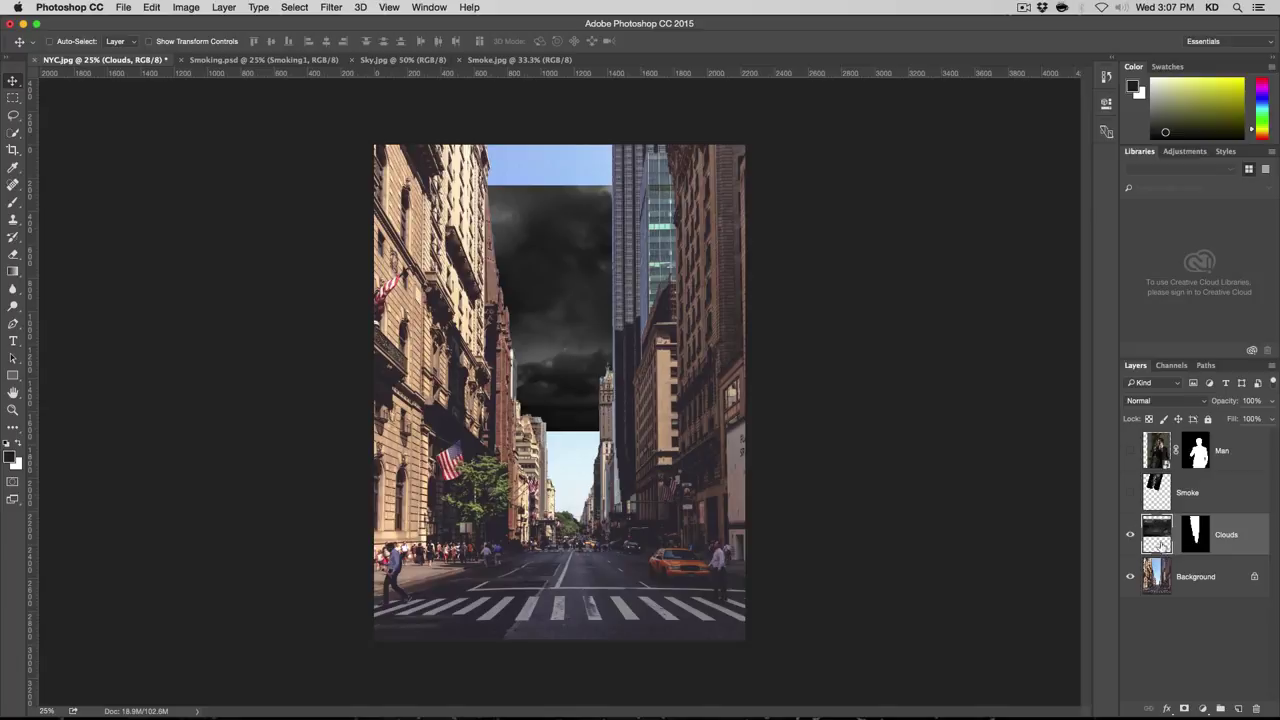
left_click(1190, 540)
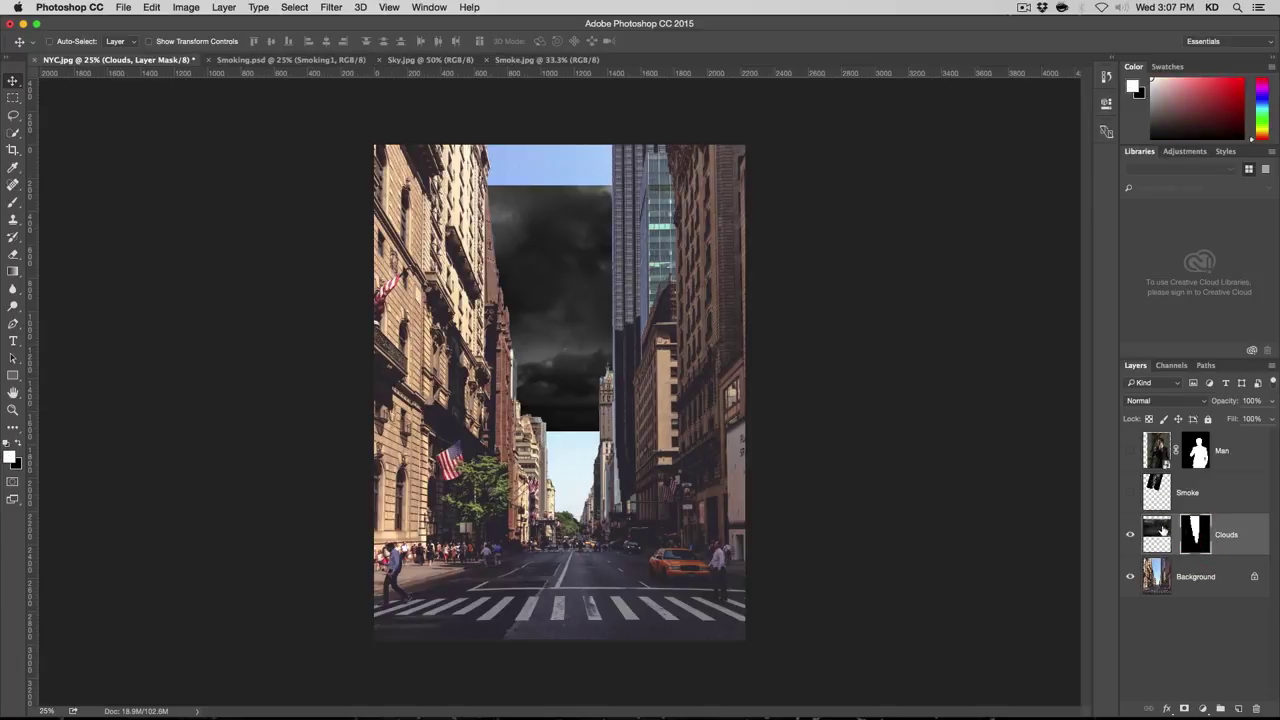
Step: Target the cloud image instead of its mask, move it to the top of the sky, and compare with the Clouds layer hidden
left_click(1157, 533)
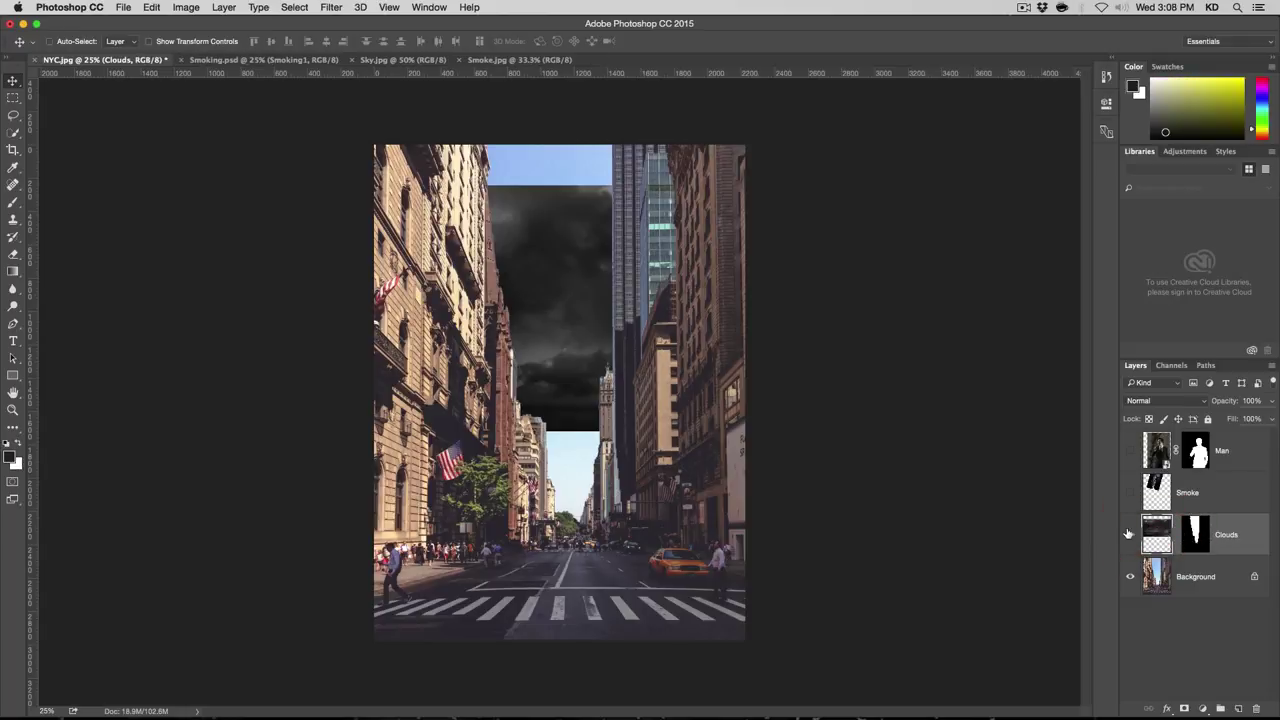
left_click_drag(592, 365, 532, 380)
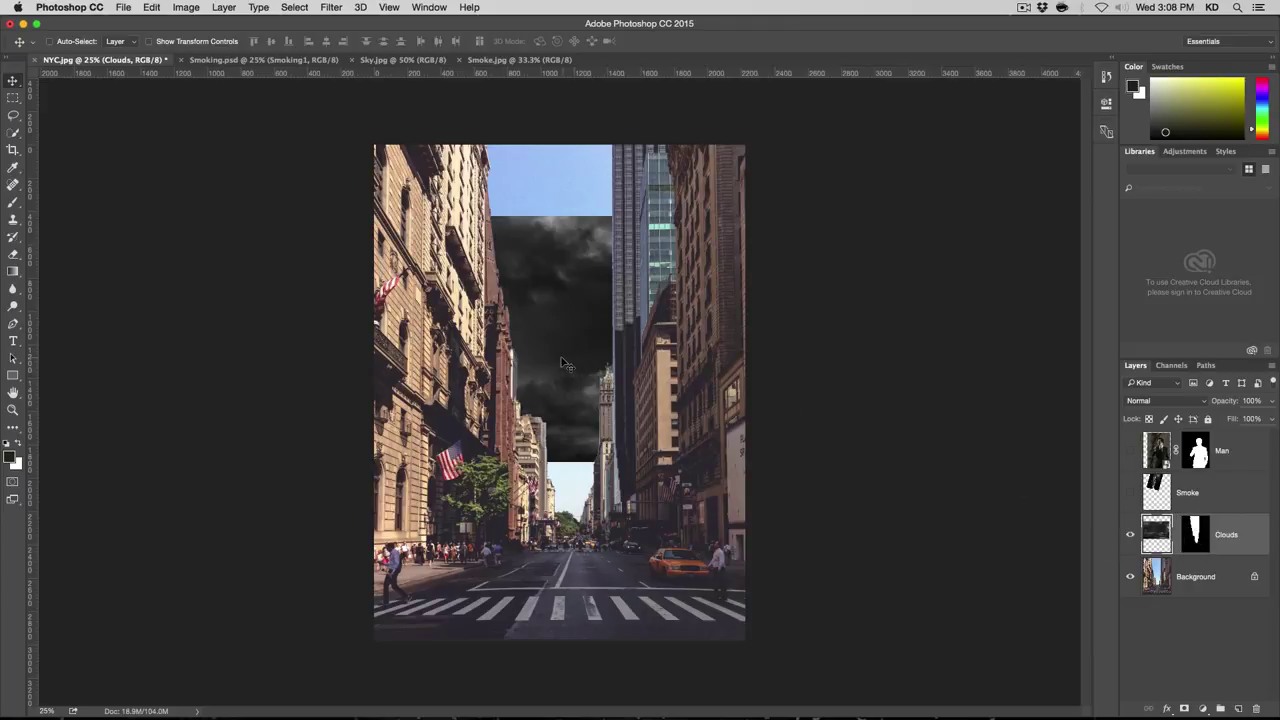
left_click_drag(570, 352, 536, 276)
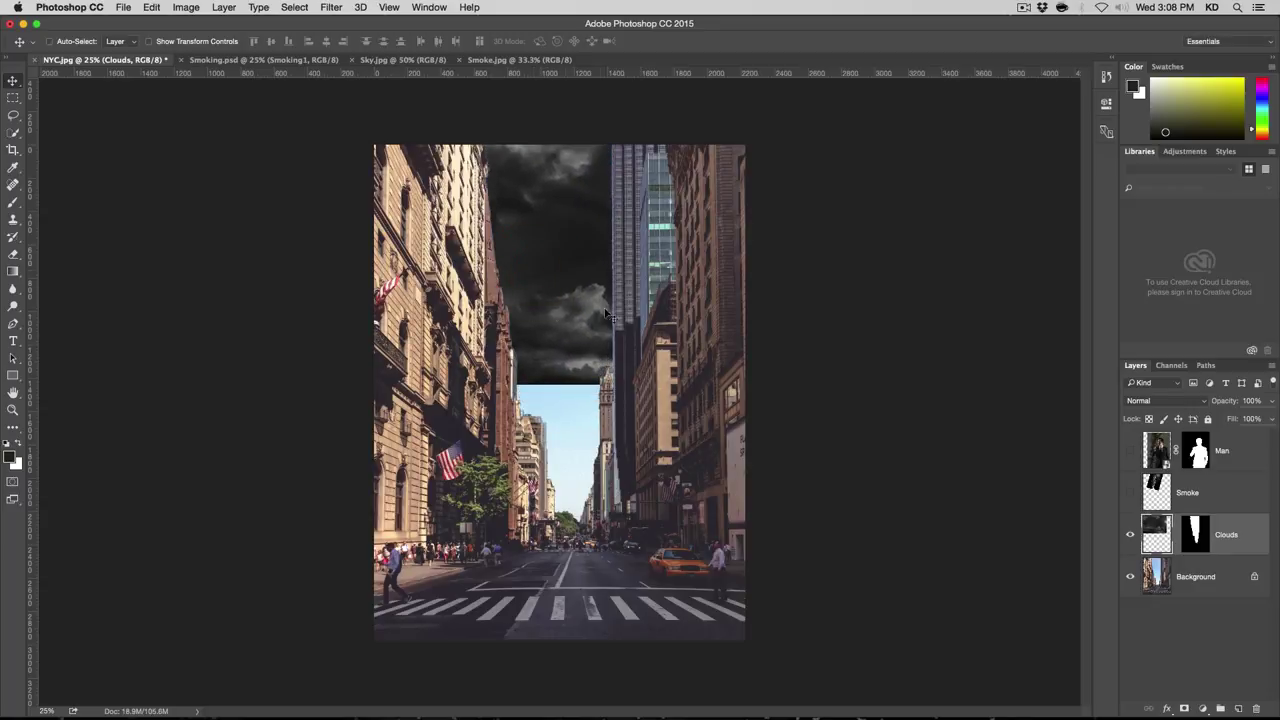
left_click(1130, 534)
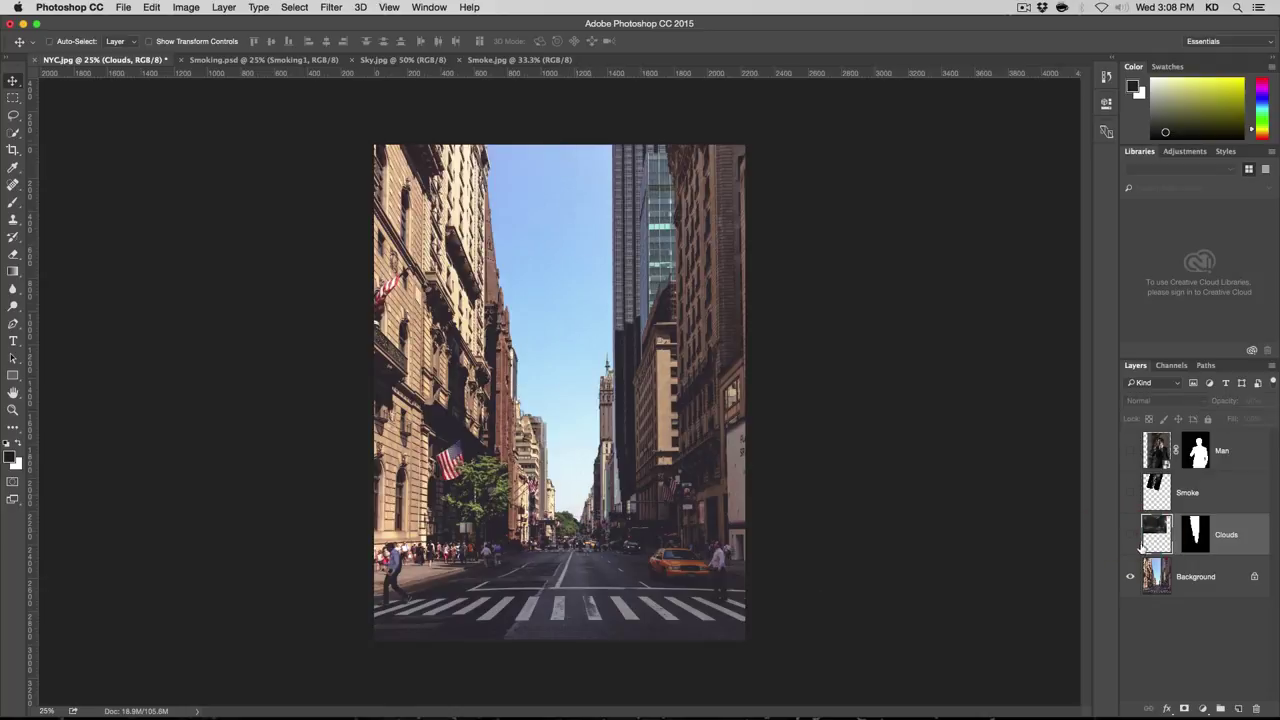
left_click(1131, 535)
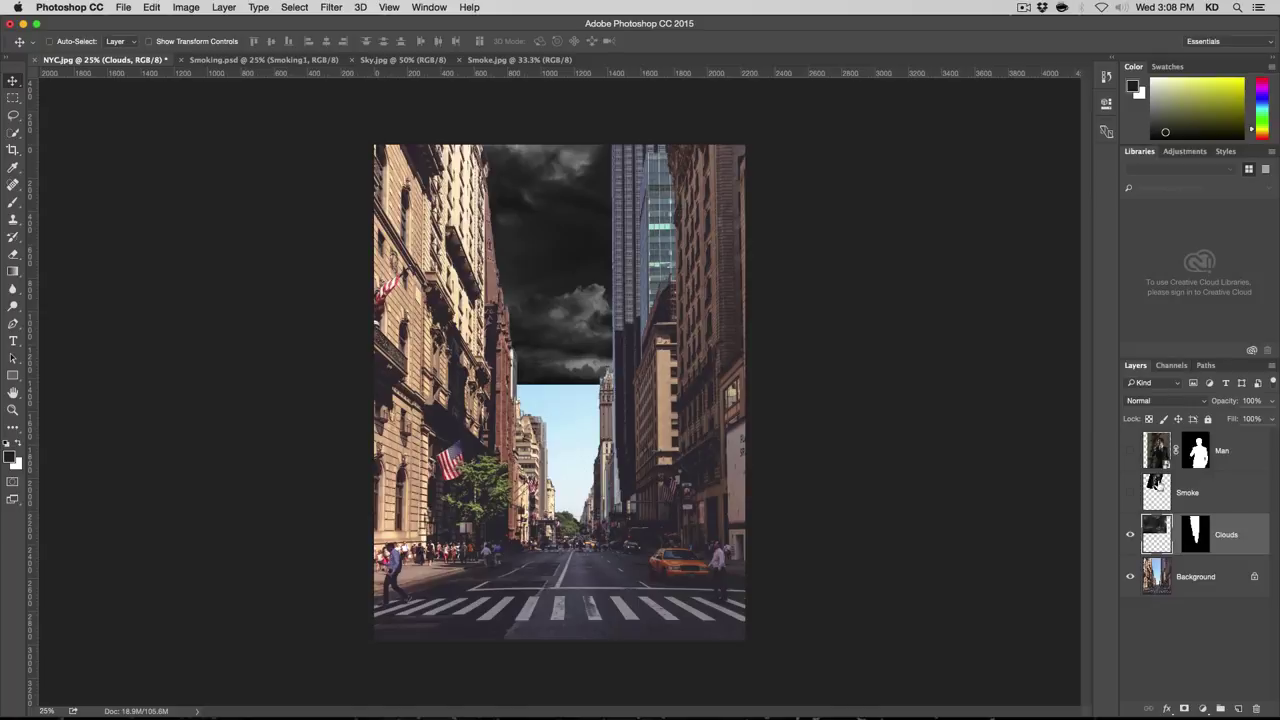
Step: Set the Clouds layer's blend mode to Soft Light and show the Smoke and Man layers
left_click(1178, 402)
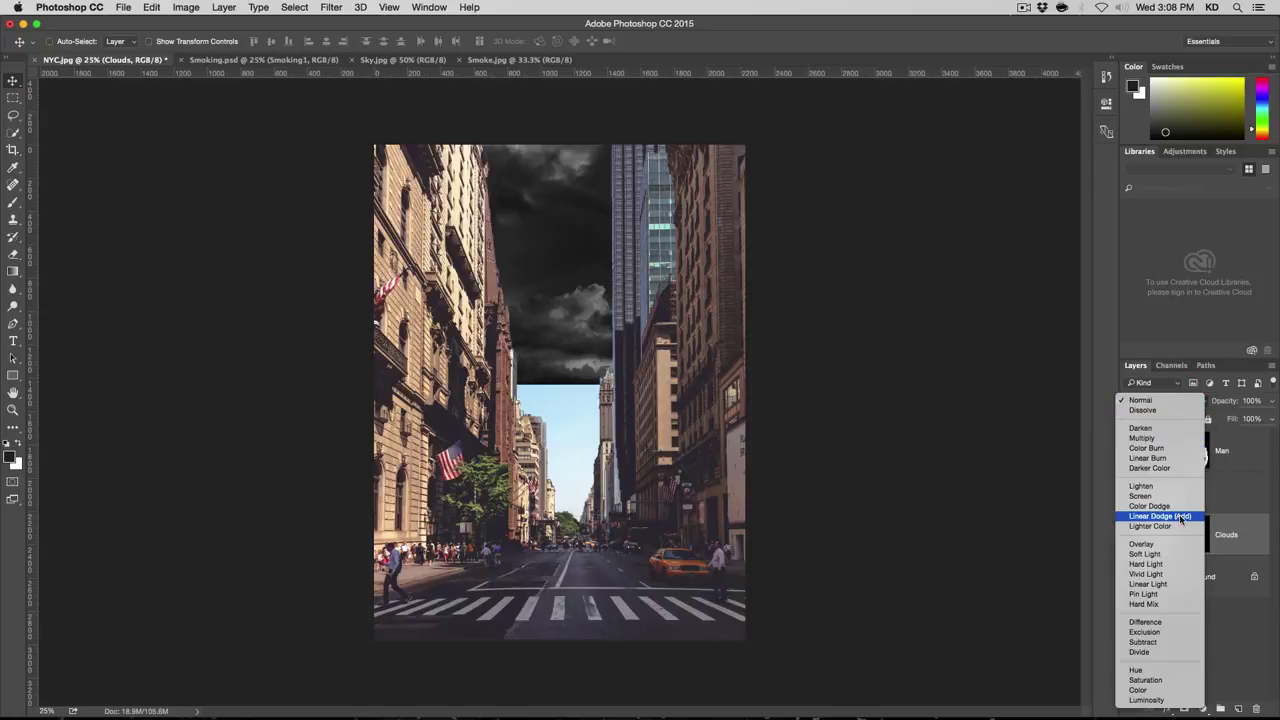
left_click(1174, 554)
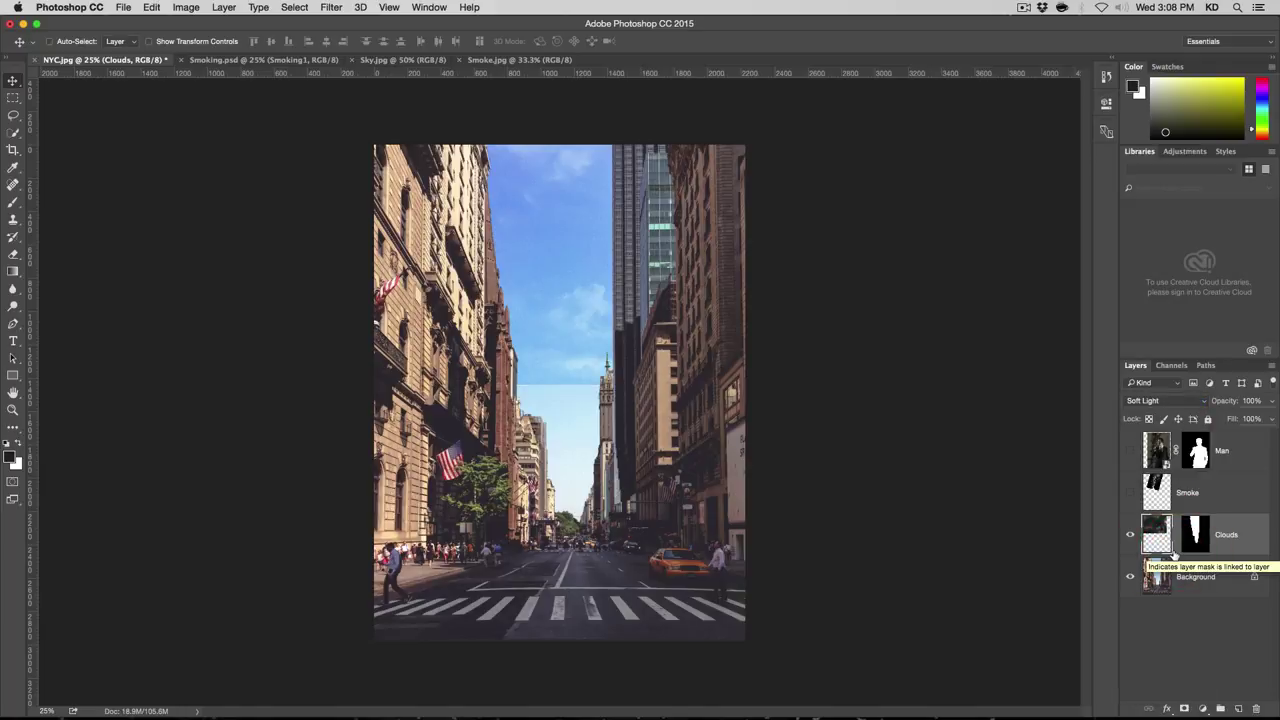
left_click(1130, 494)
left_click(1130, 451)
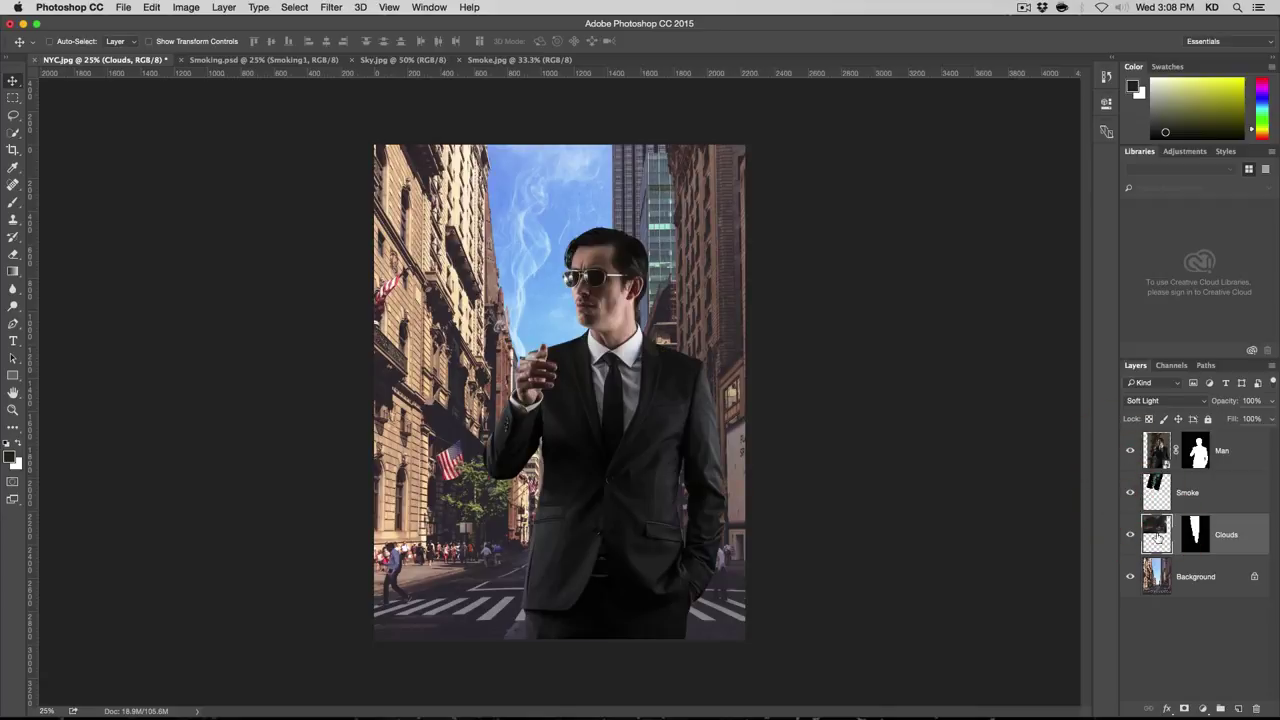
Step: Free-transform the Clouds image to about 50.82% width so it fits over the sky between the buildings
key("super+t")
left_click_drag(452, 238, 649, 246)
left_click_drag(886, 272, 652, 286)
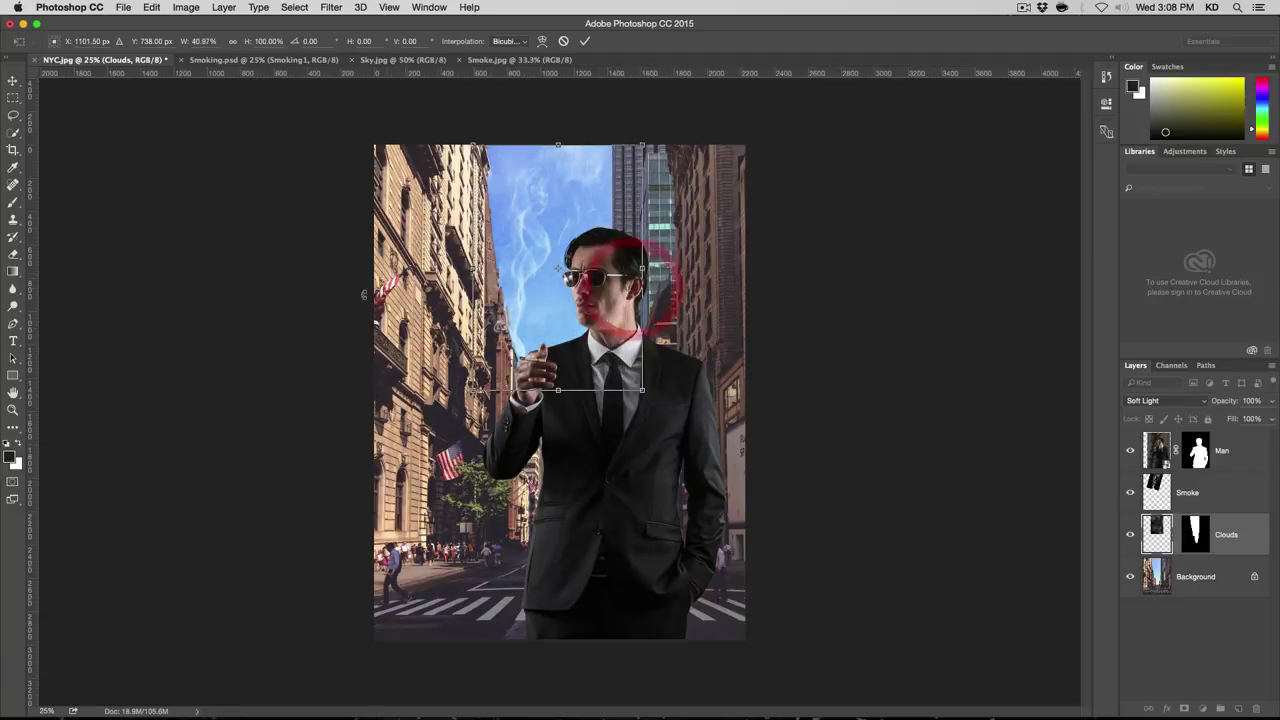
mouse_move(475, 275)
left_mouse_down()
mouse_move(488, 268)
mouse_move(432, 270)
left_mouse_up()
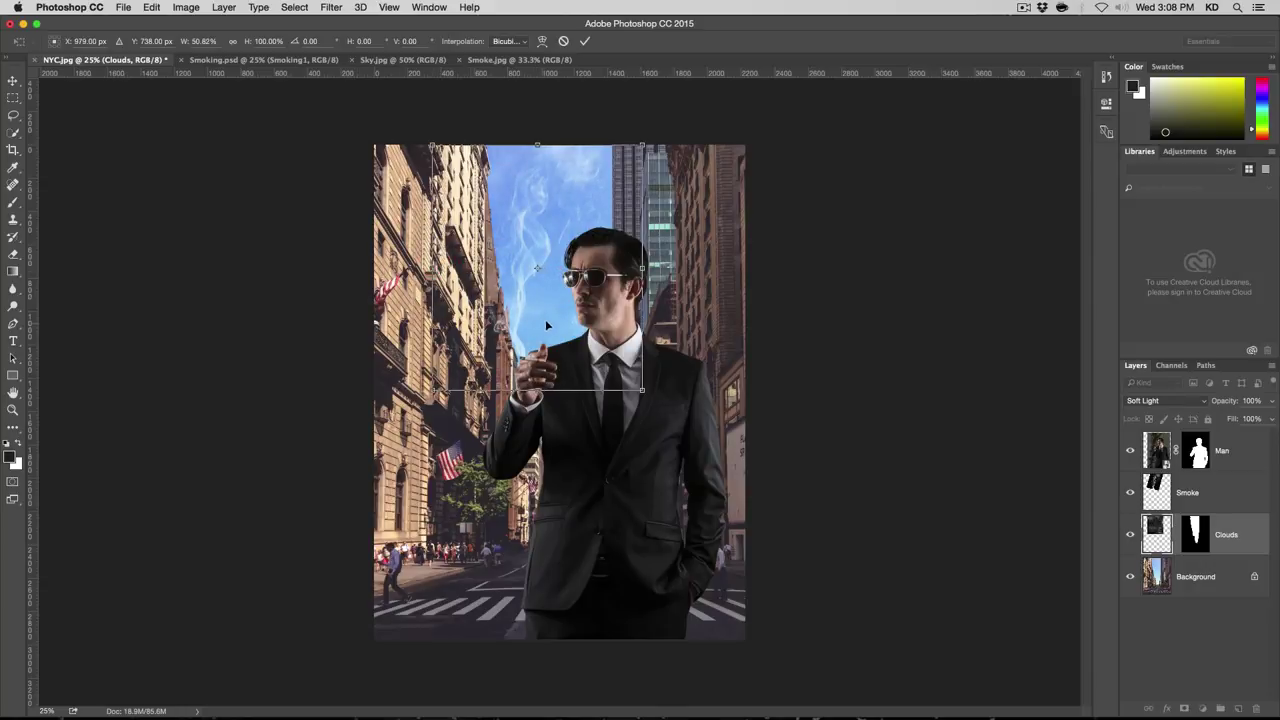
key("Return")
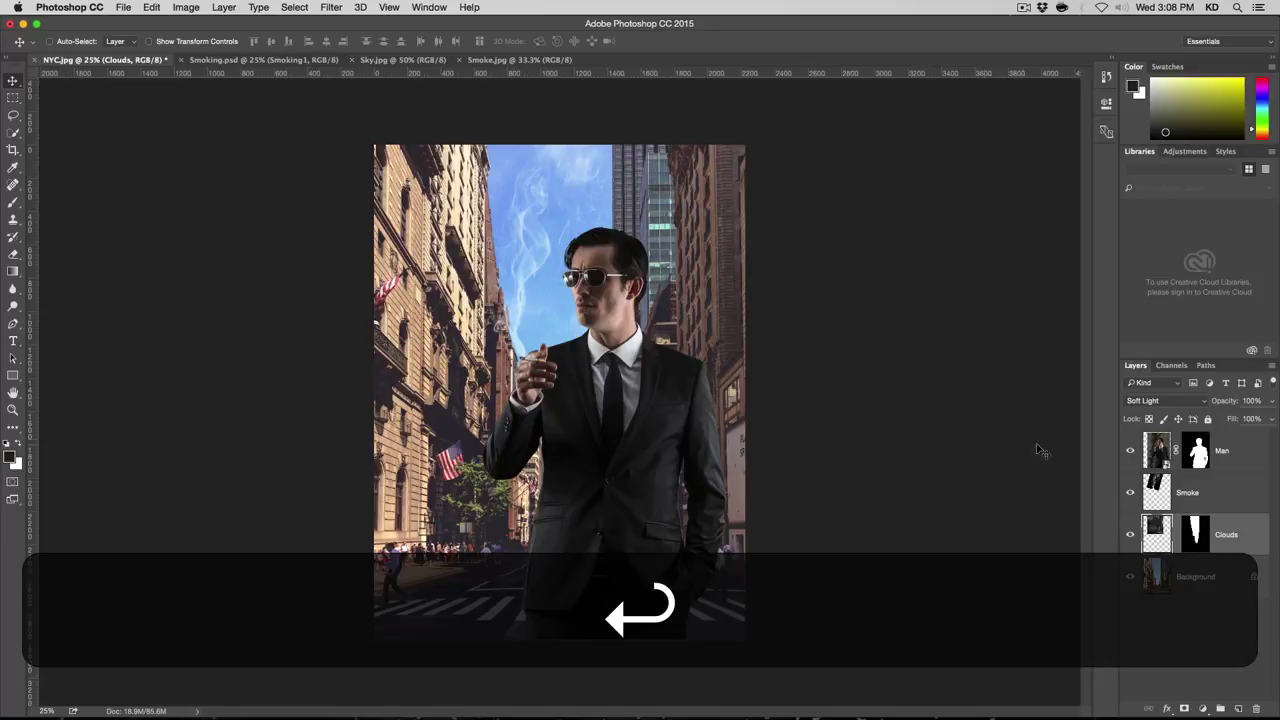
Step: Compare the composite with the Smoke layer and then the Clouds layer hidden and shown again
left_click(1131, 492)
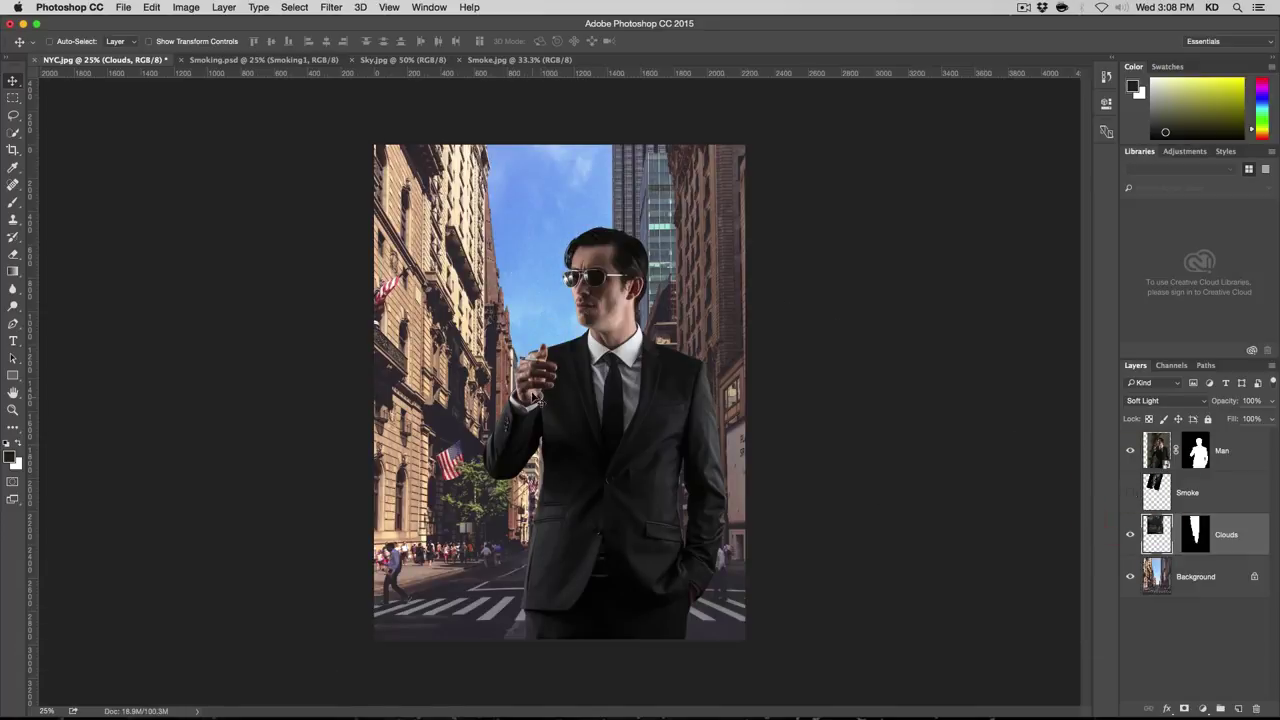
left_click(1131, 492)
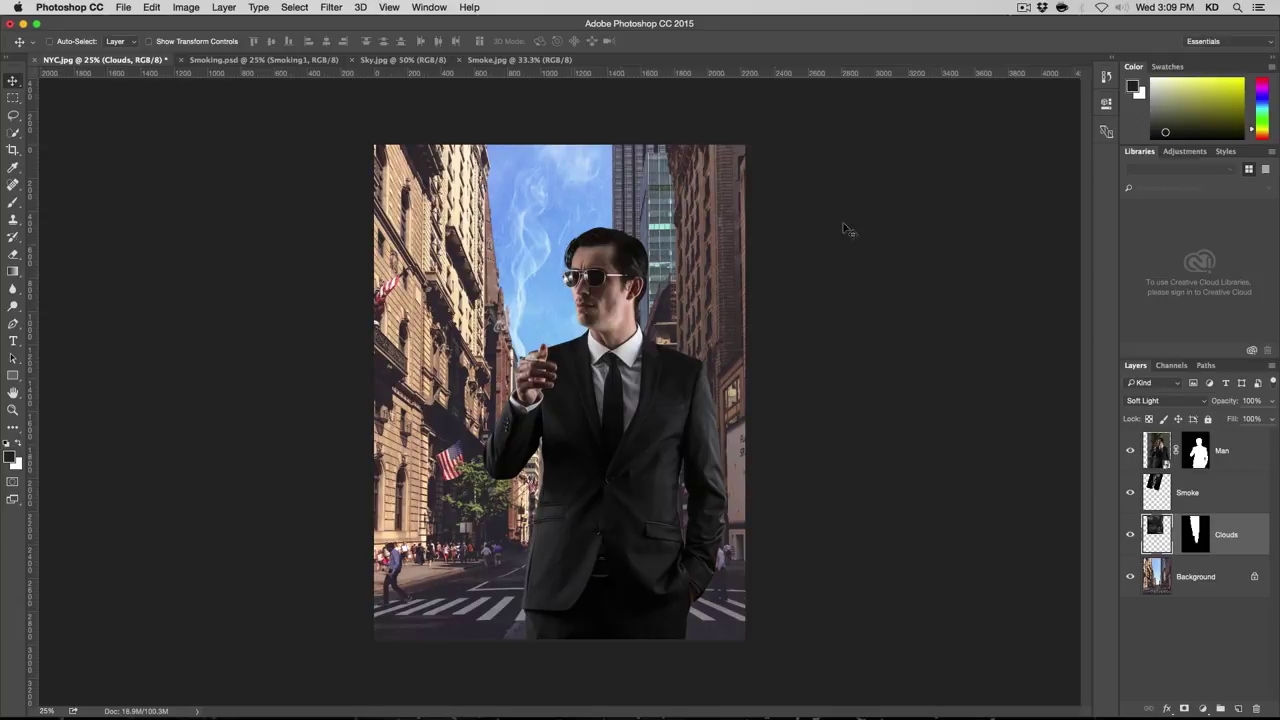
left_click(1131, 535)
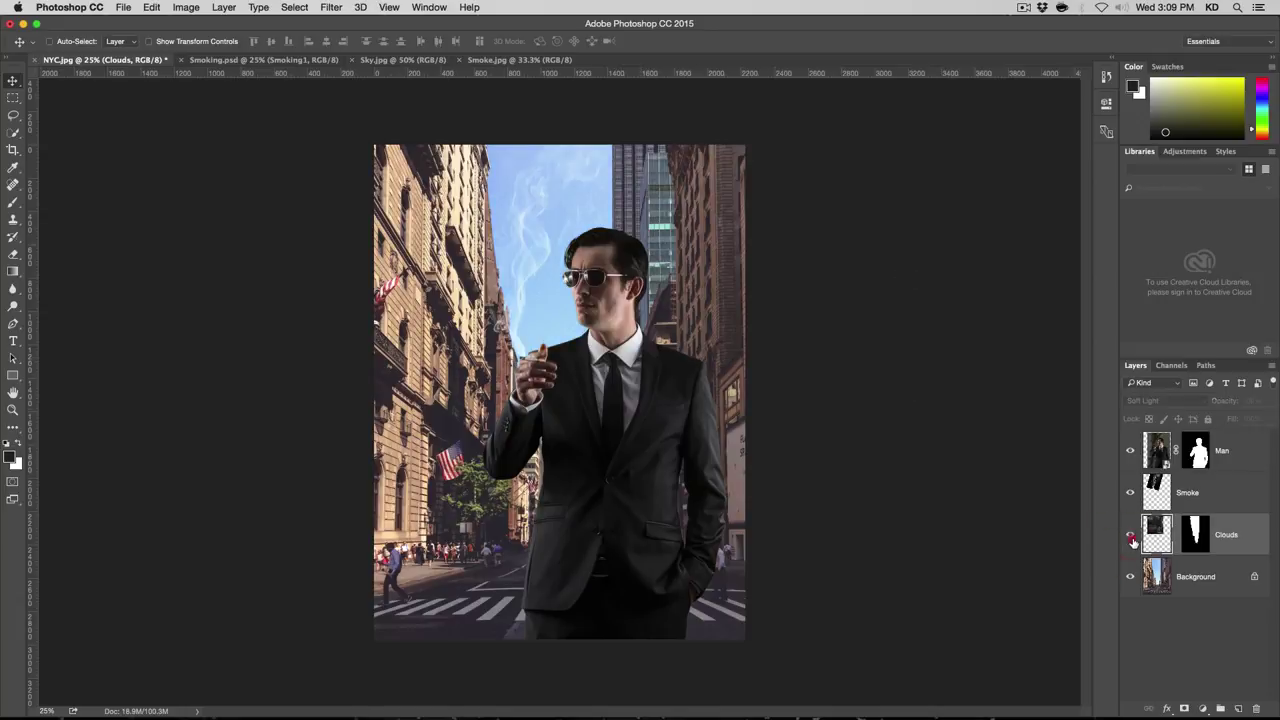
left_click(1131, 535)
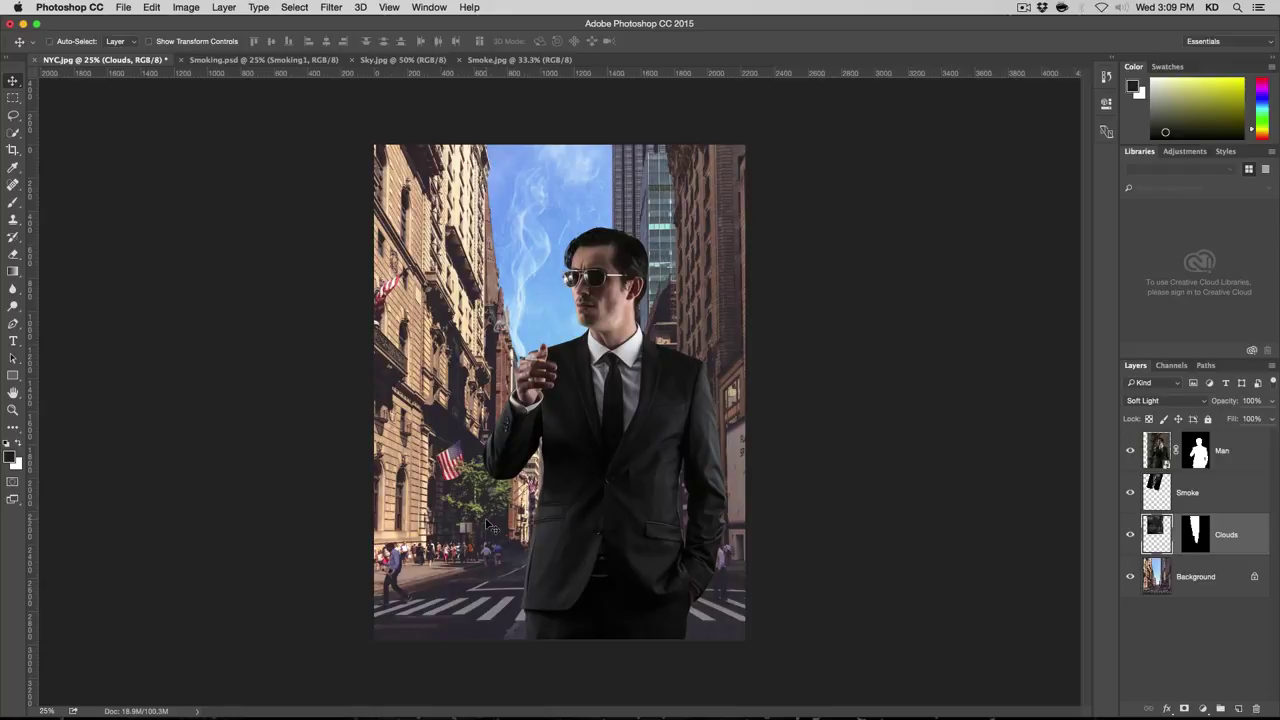
Step: Try a direct Brightness/Contrast adjustment on the Man layer with brightness 89 and contrast 49, and cancel it
left_click(1235, 456)
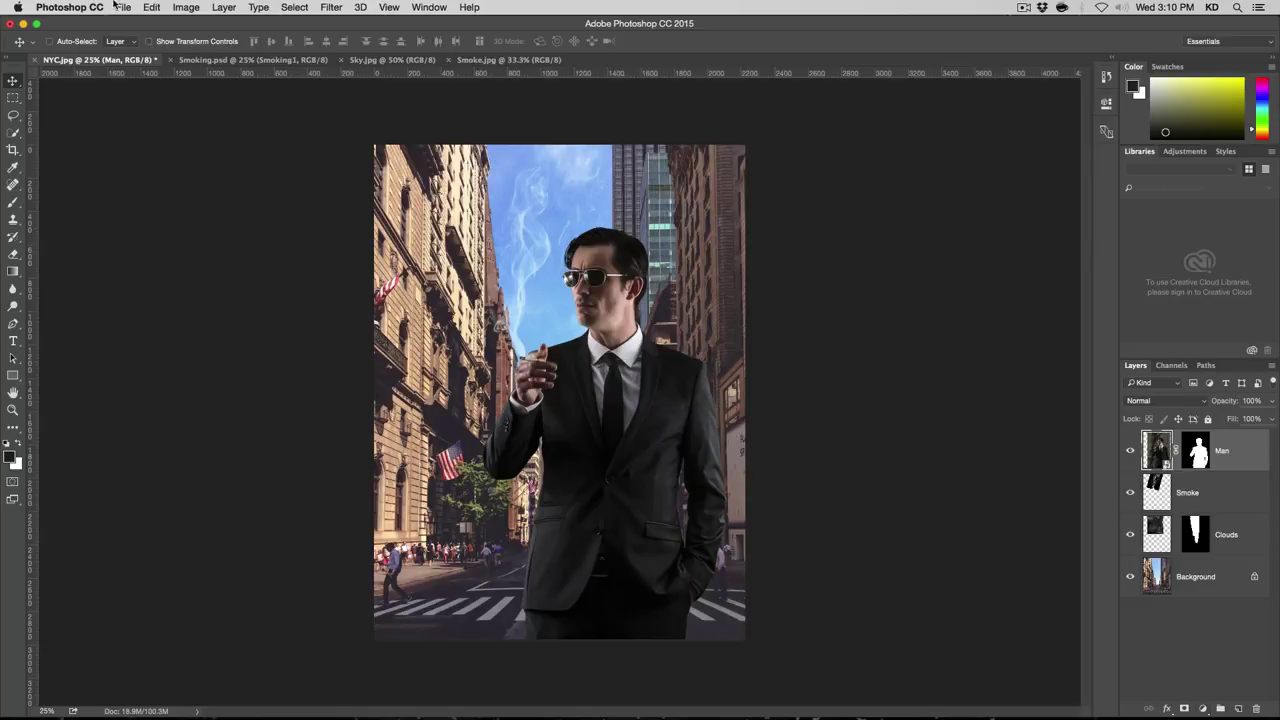
left_click(183, 7)
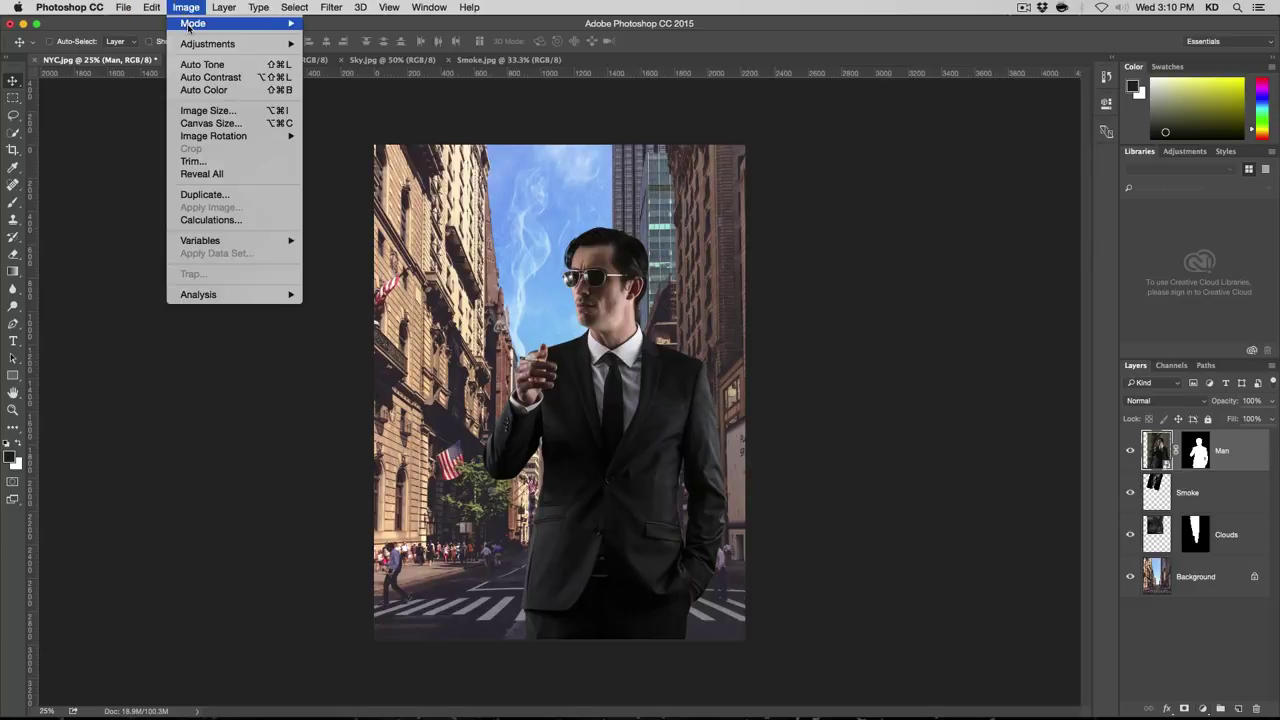
mouse_move(190, 42)
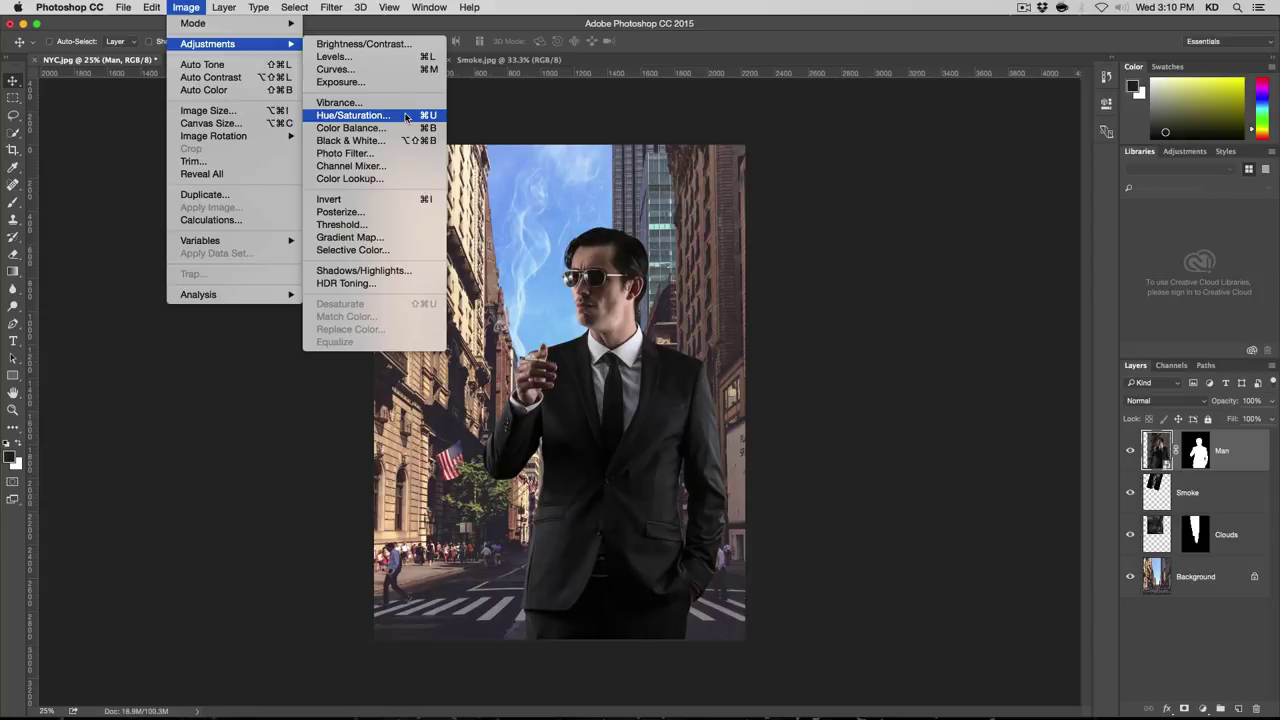
left_click(400, 44)
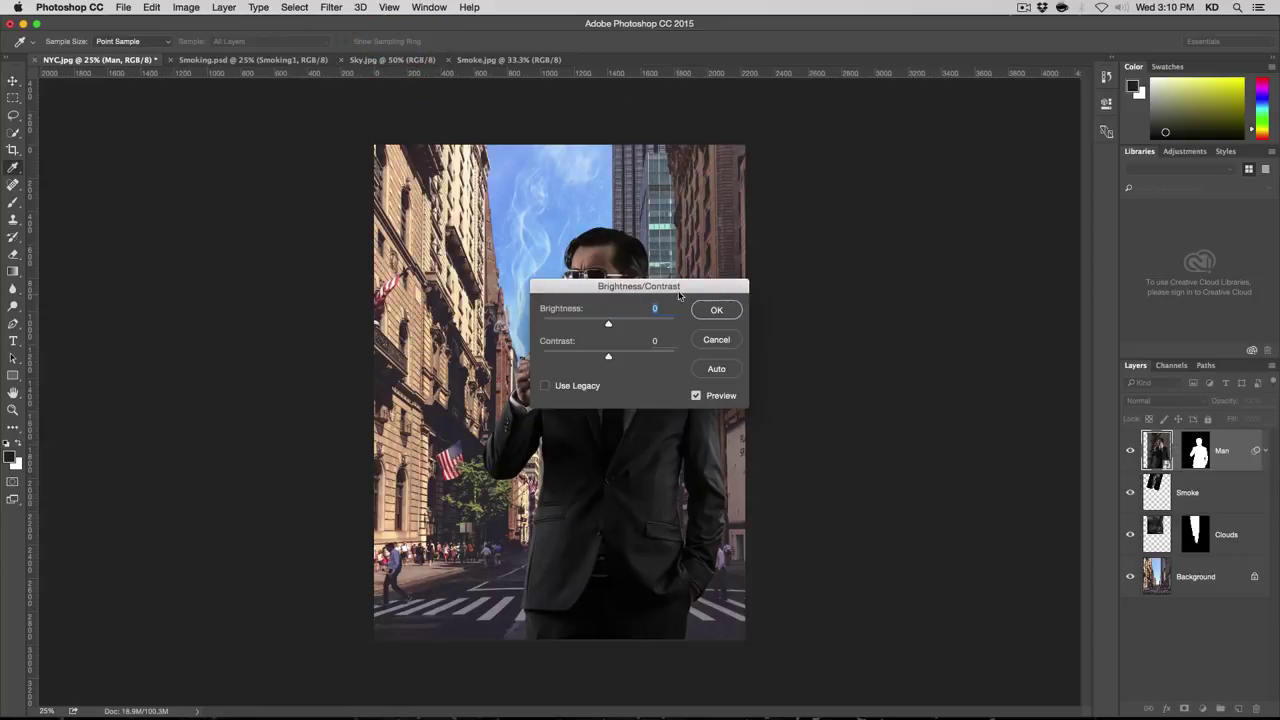
left_click_drag(679, 290, 984, 250)
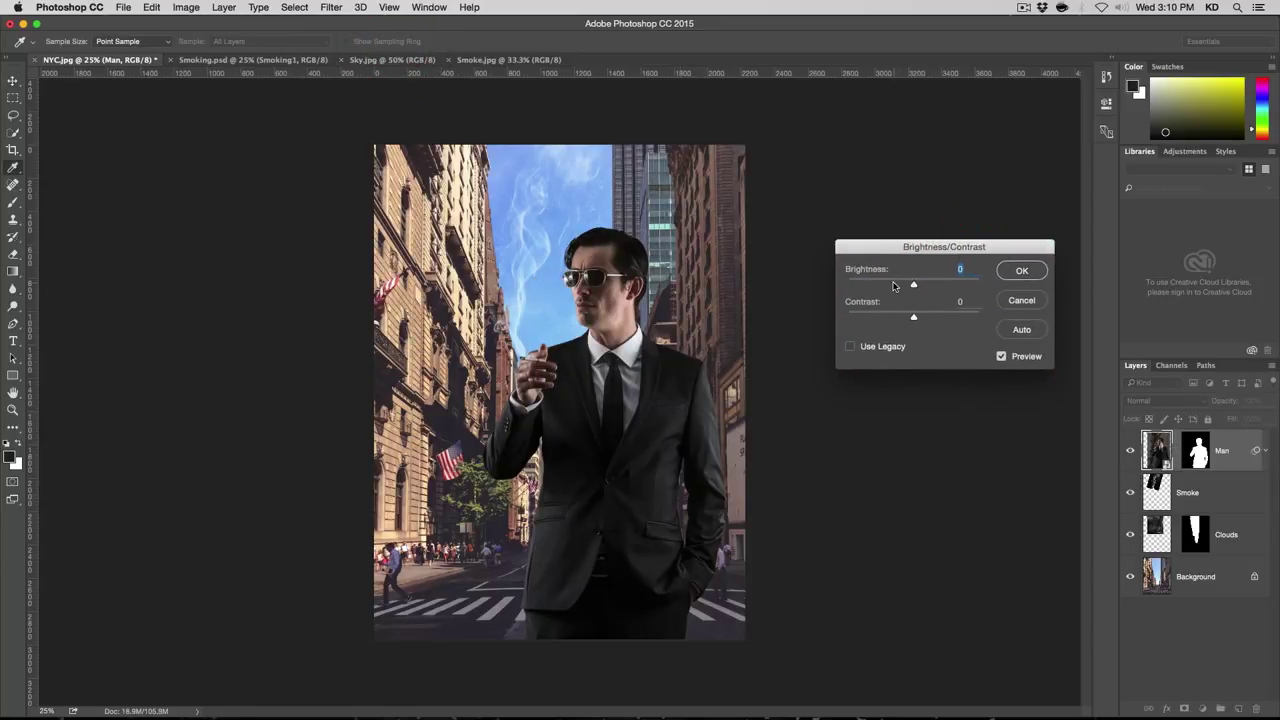
left_click_drag(893, 286, 953, 283)
left_click_drag(908, 320, 877, 318)
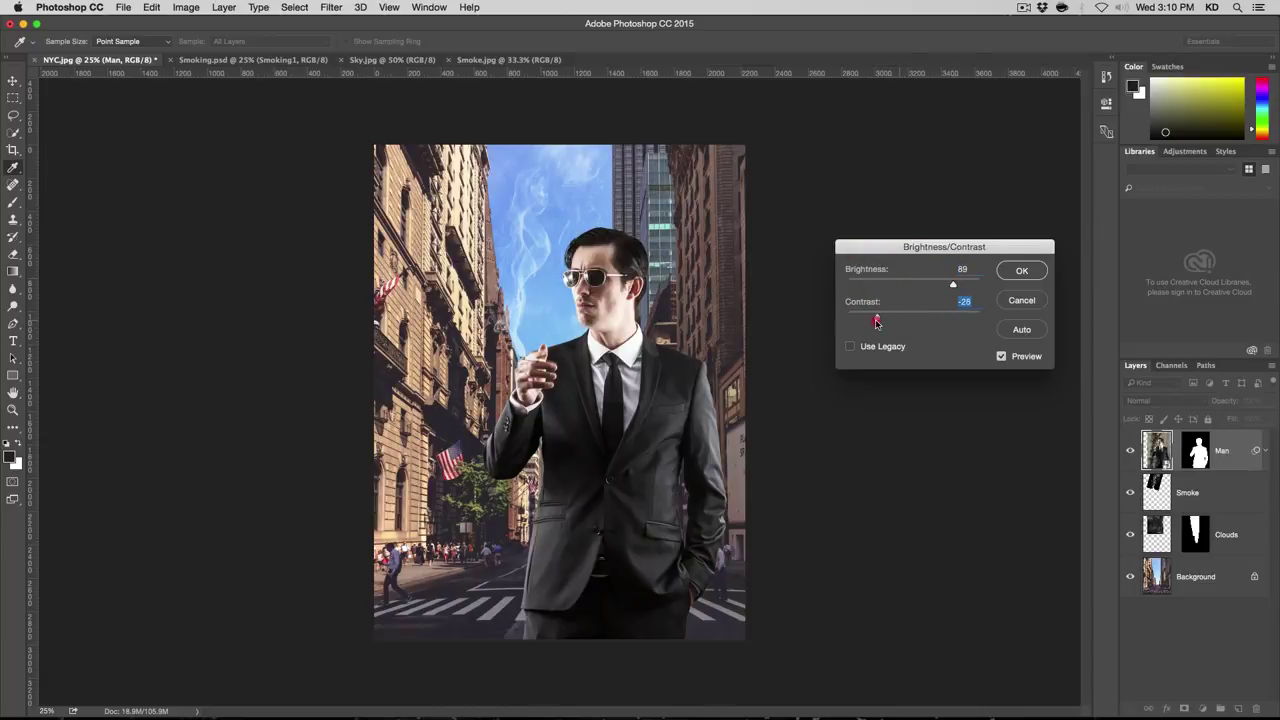
left_click(947, 317)
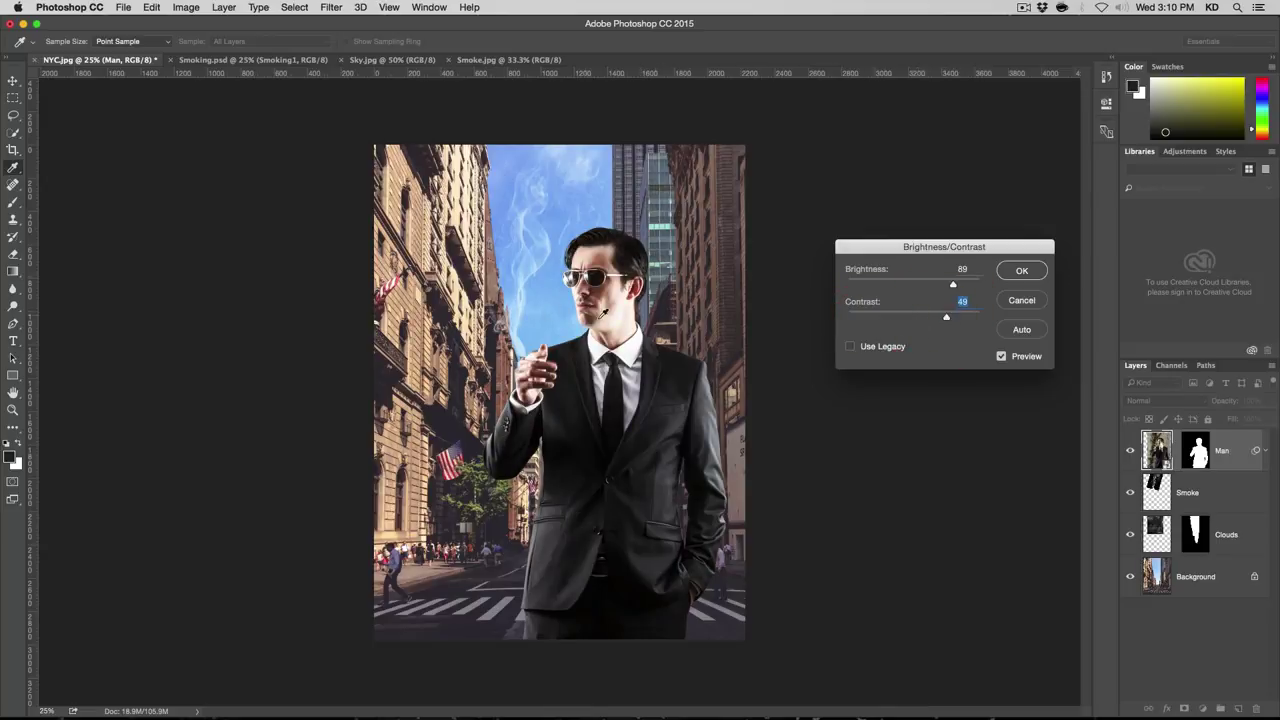
left_click(1014, 302)
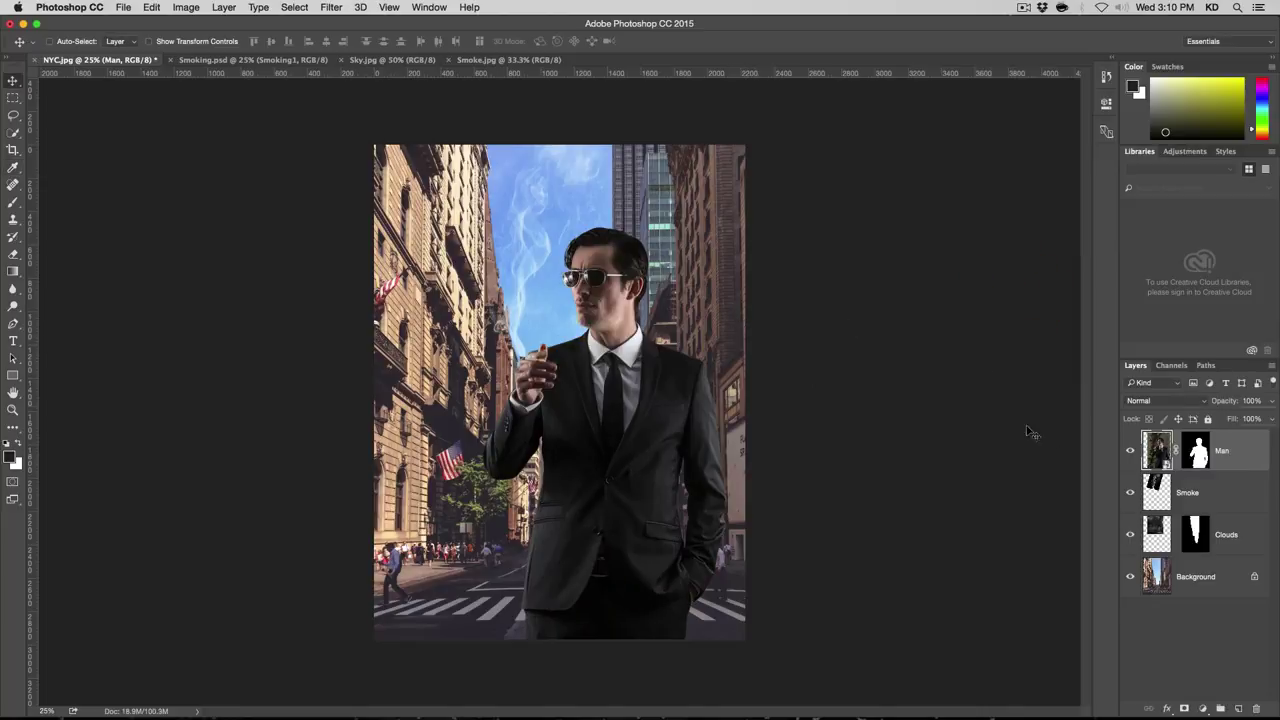
Step: Add a Brightness/Contrast adjustment layer above the Man layer with contrast -21 and compare the image with it off and on
left_click(1203, 709)
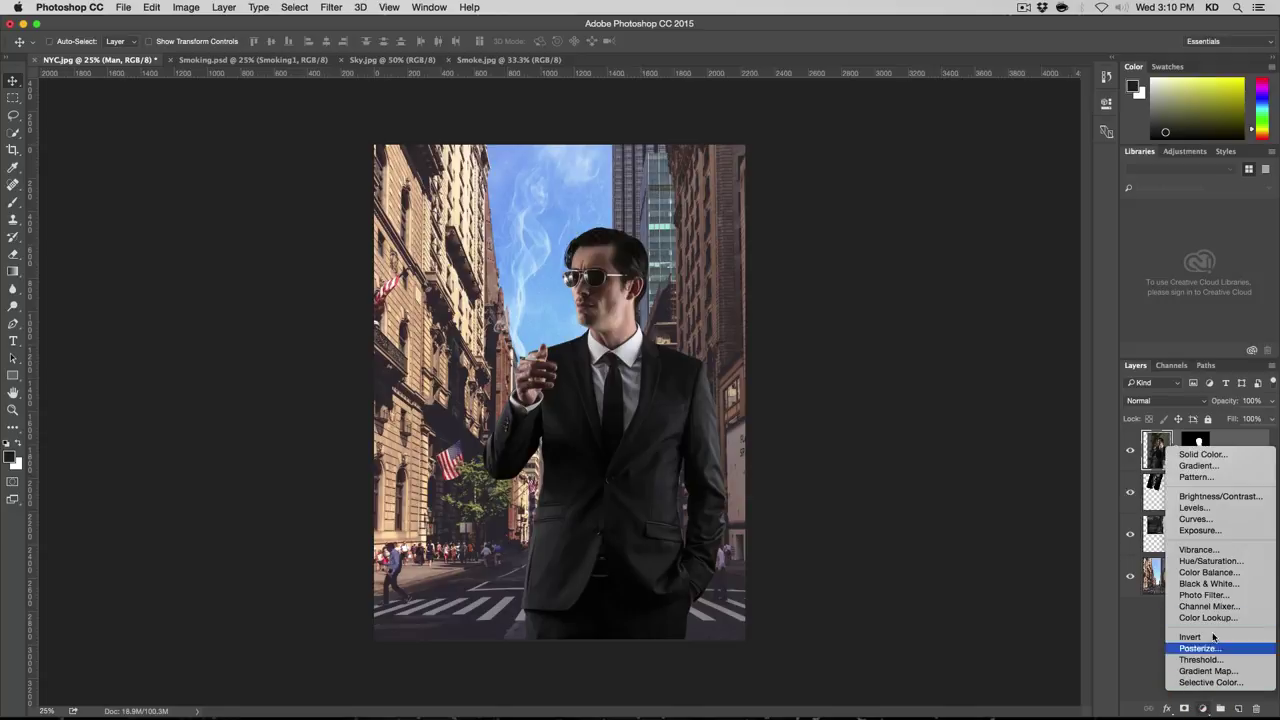
left_click(1206, 497)
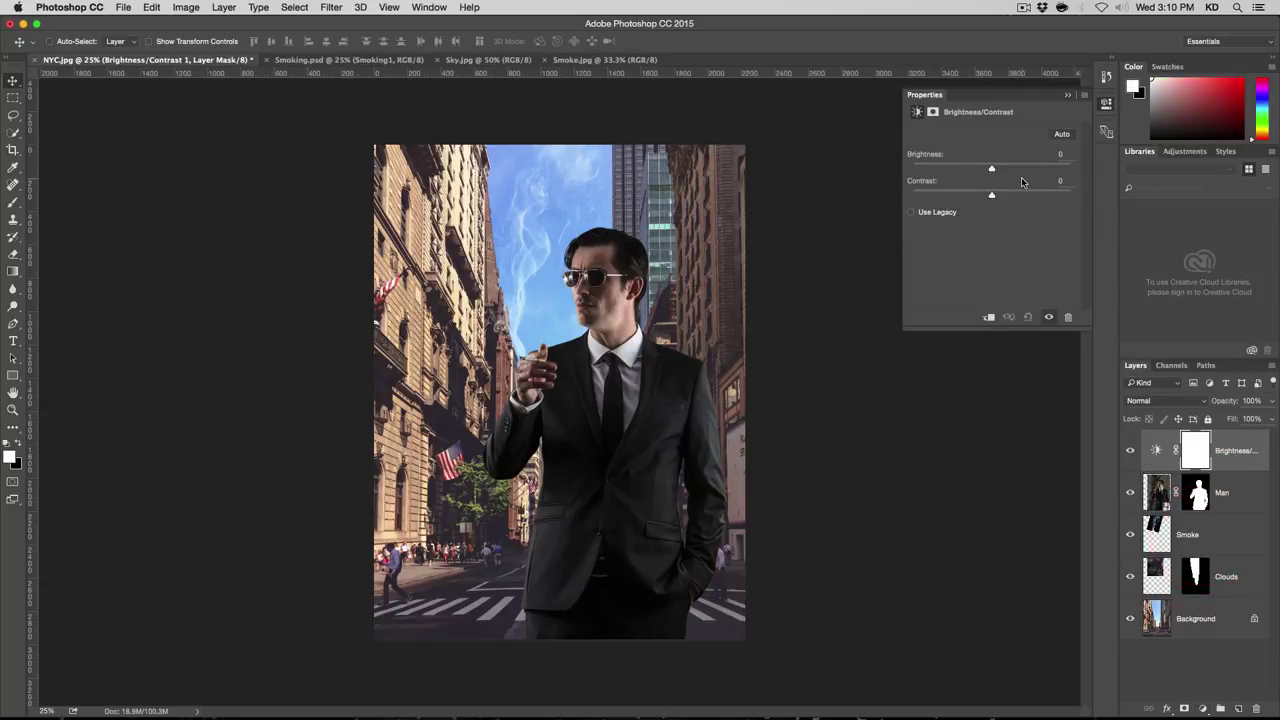
left_click(972, 196)
left_click(1130, 451)
left_click(1130, 453)
left_click(1130, 452)
left_click(1130, 452)
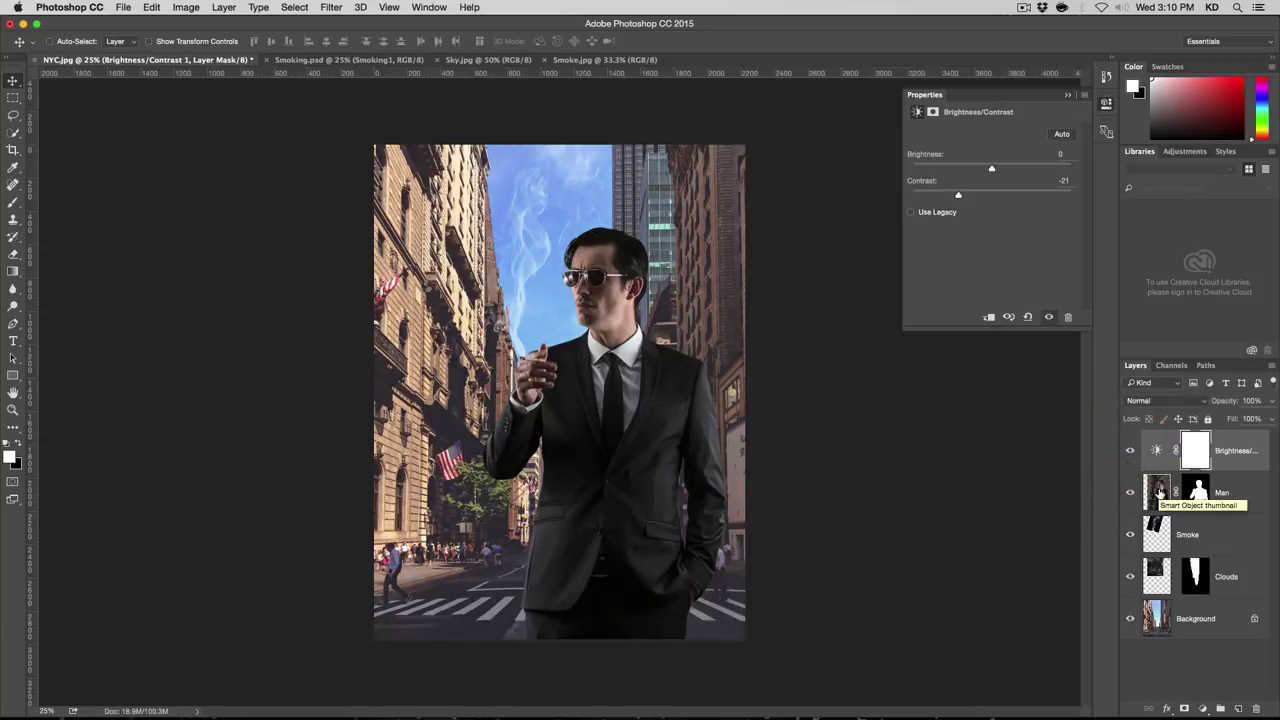
Step: Clip the Brightness/Contrast adjustment to the Man layer and compare the image with it off and on
key("alt")
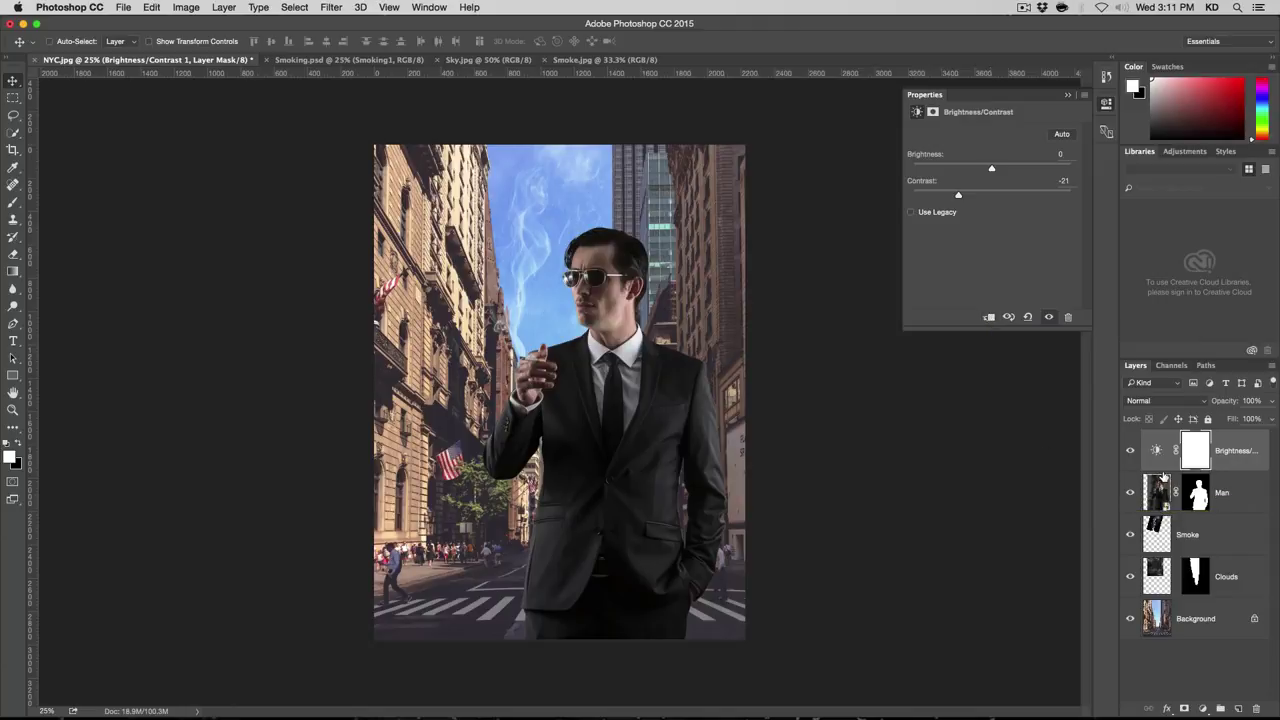
left_click(988, 317)
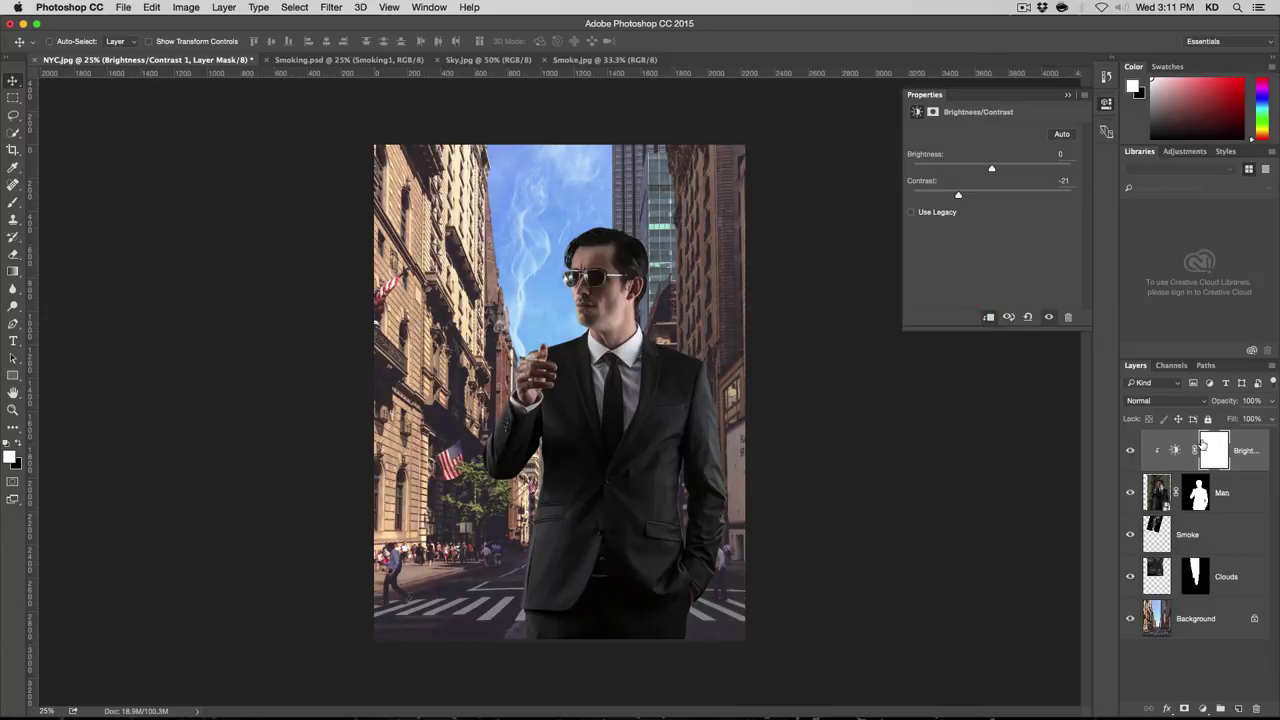
left_click(1130, 451)
left_click(1130, 451)
Step: Enable Use Legacy on the Brightness/Contrast adjustment and set its contrast to -24 with brightness at 0
left_click(946, 214)
left_click_drag(967, 196, 969, 194)
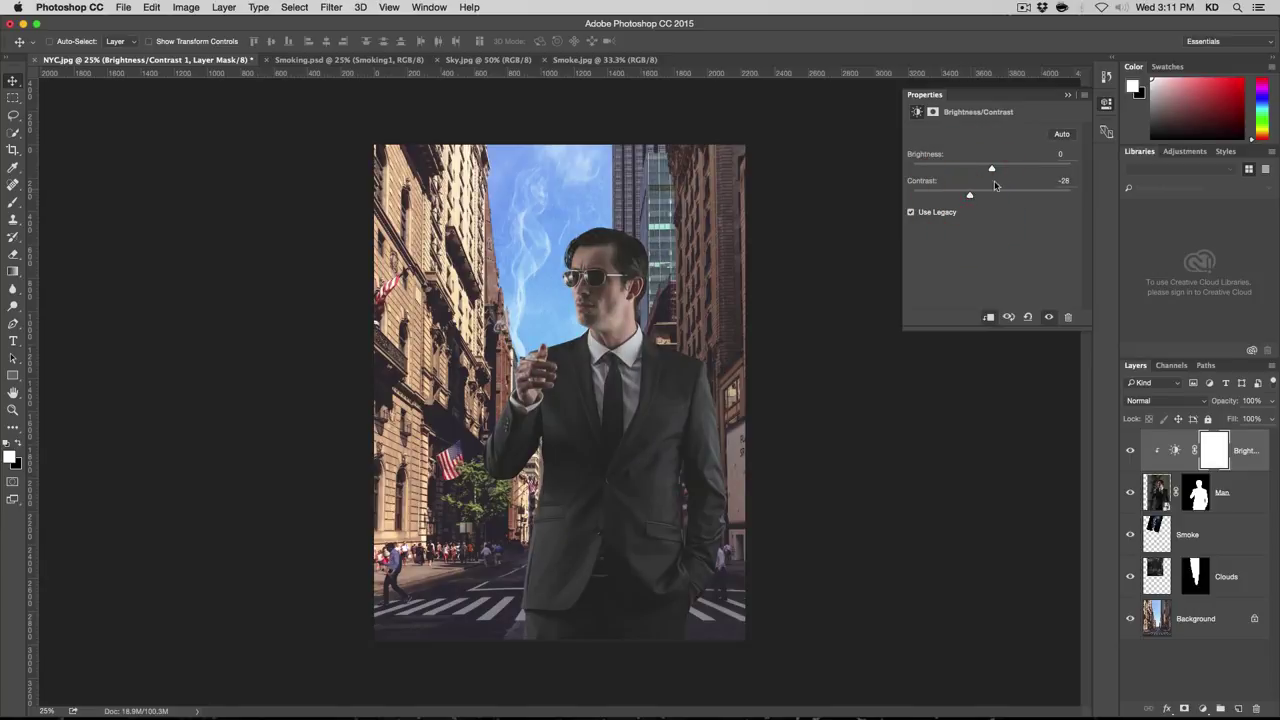
left_click(998, 170)
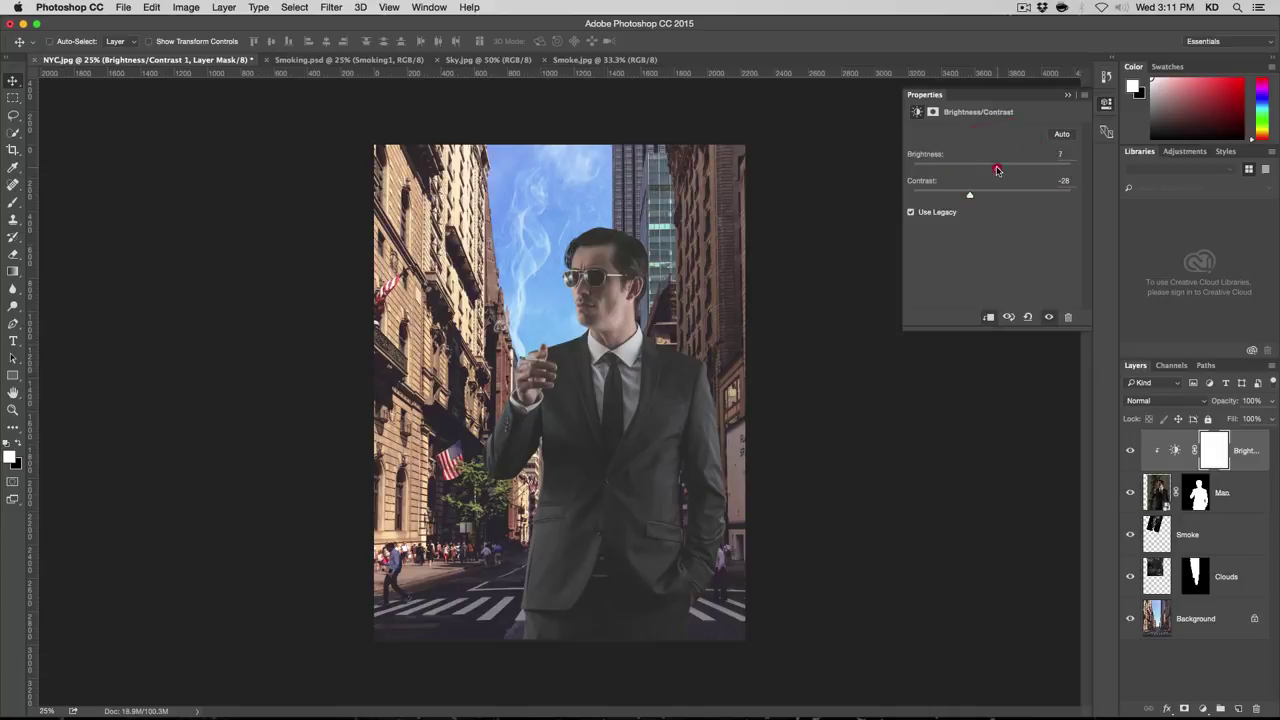
left_click(992, 169)
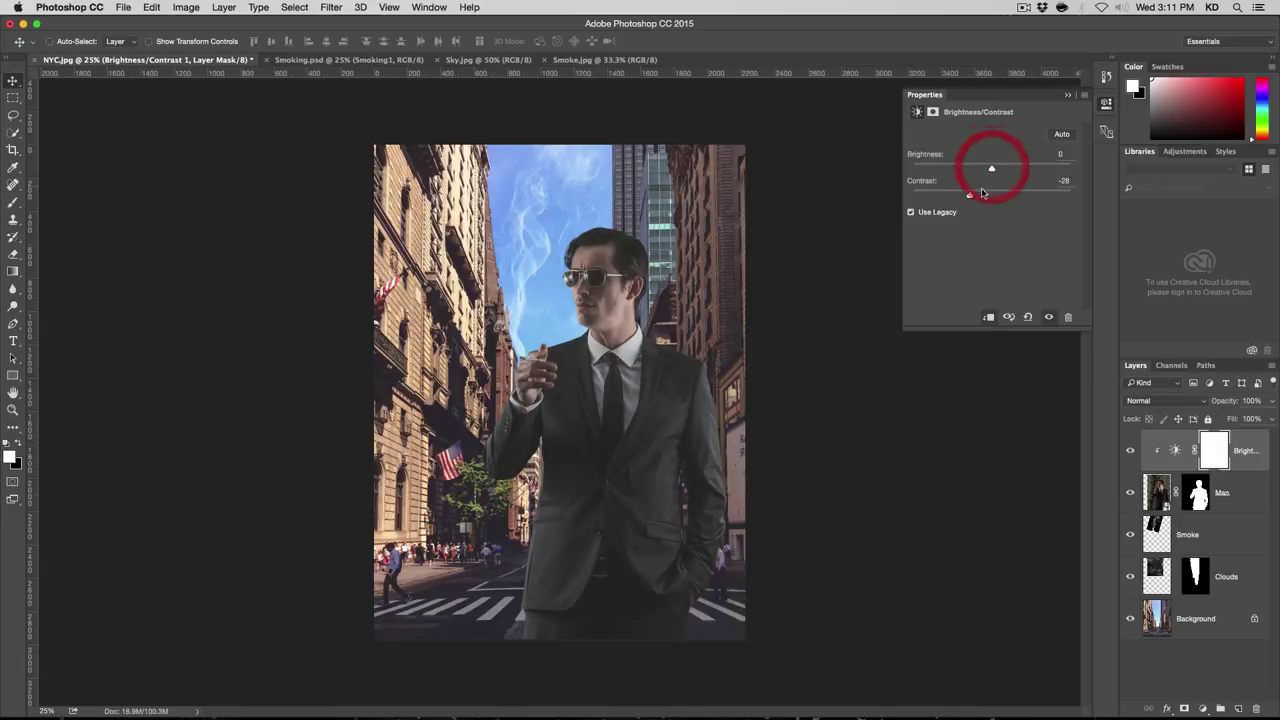
left_click(969, 196)
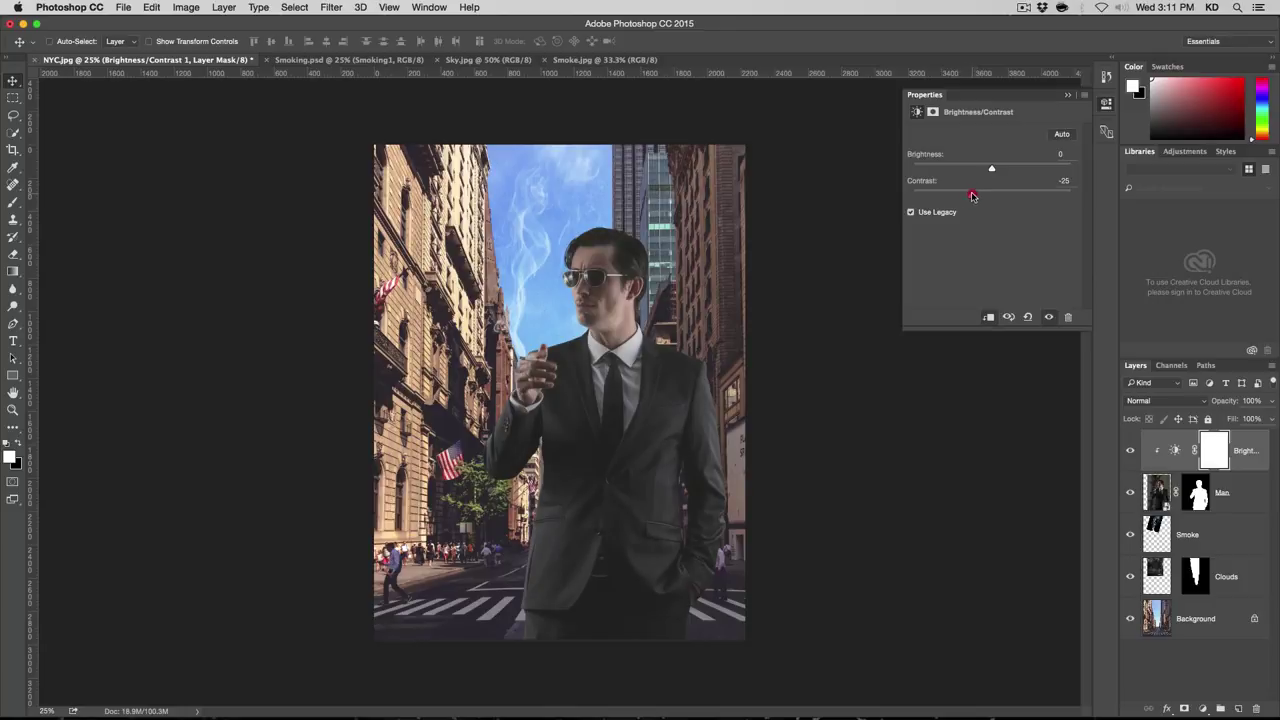
left_click(973, 196)
Step: Add a Photo Filter adjustment layer at the top of the layer stack
left_click(1205, 711)
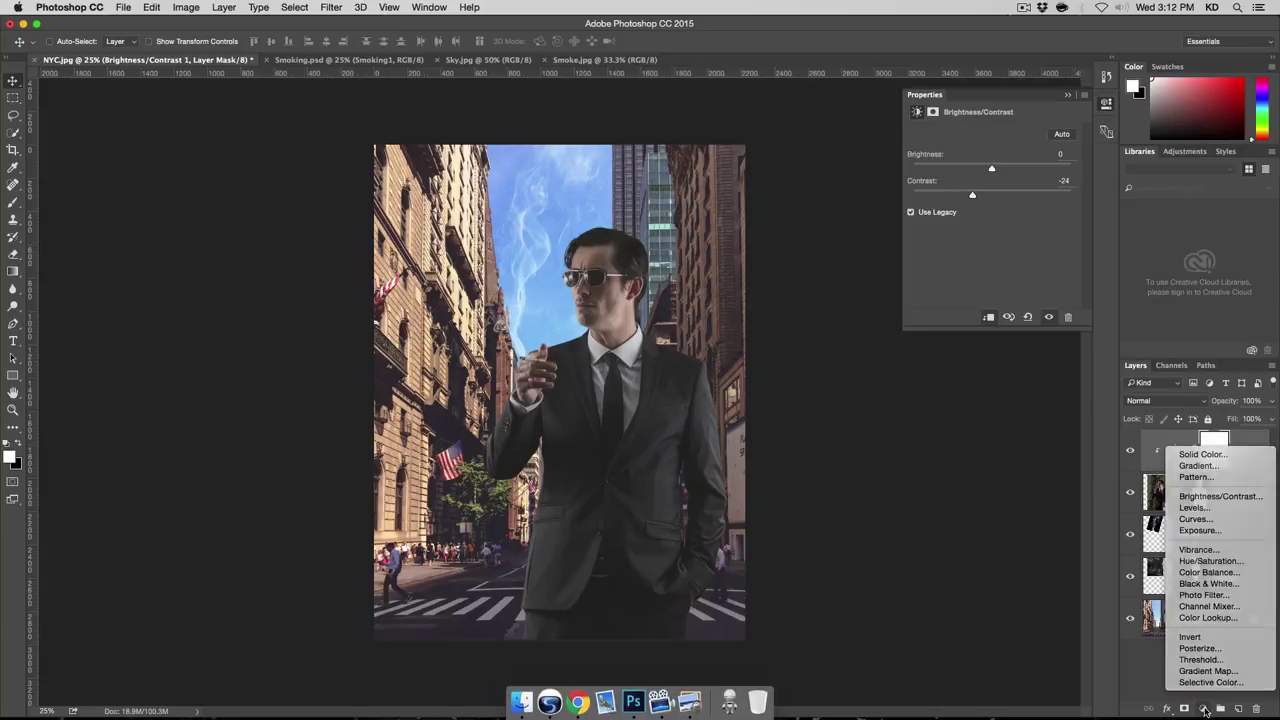
left_click(1117, 387)
left_click(1211, 708)
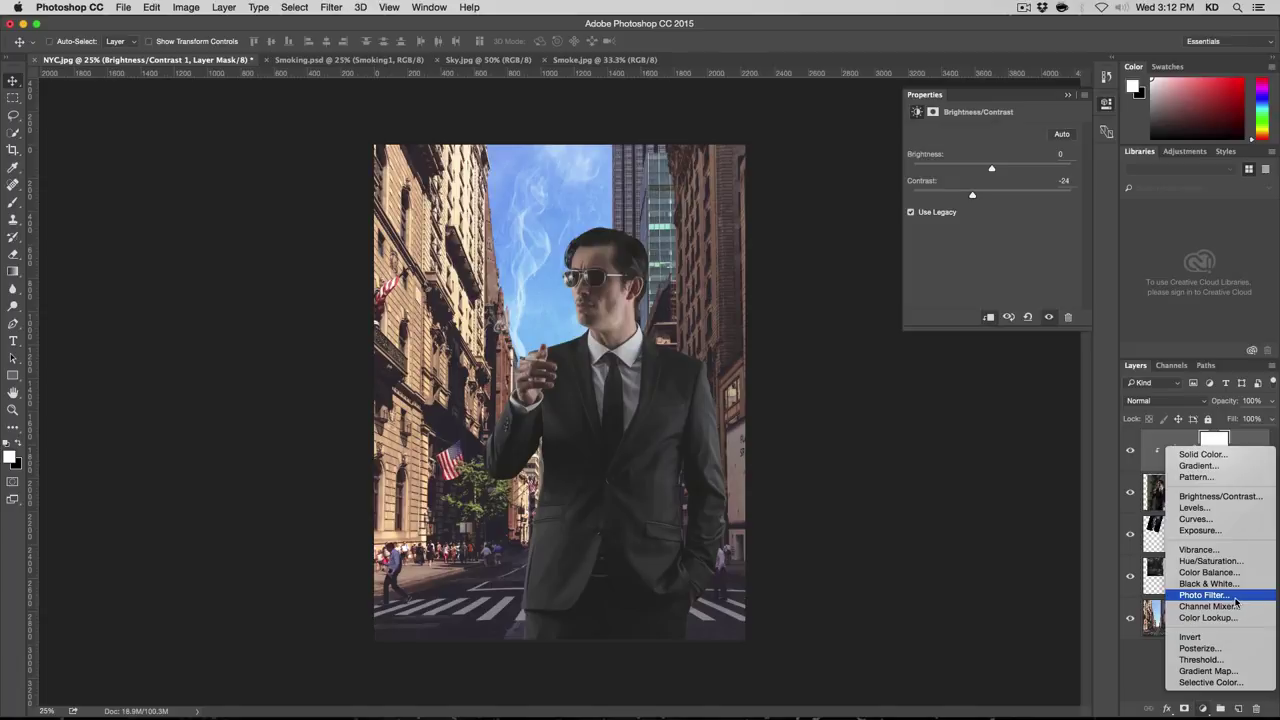
left_click(1203, 595)
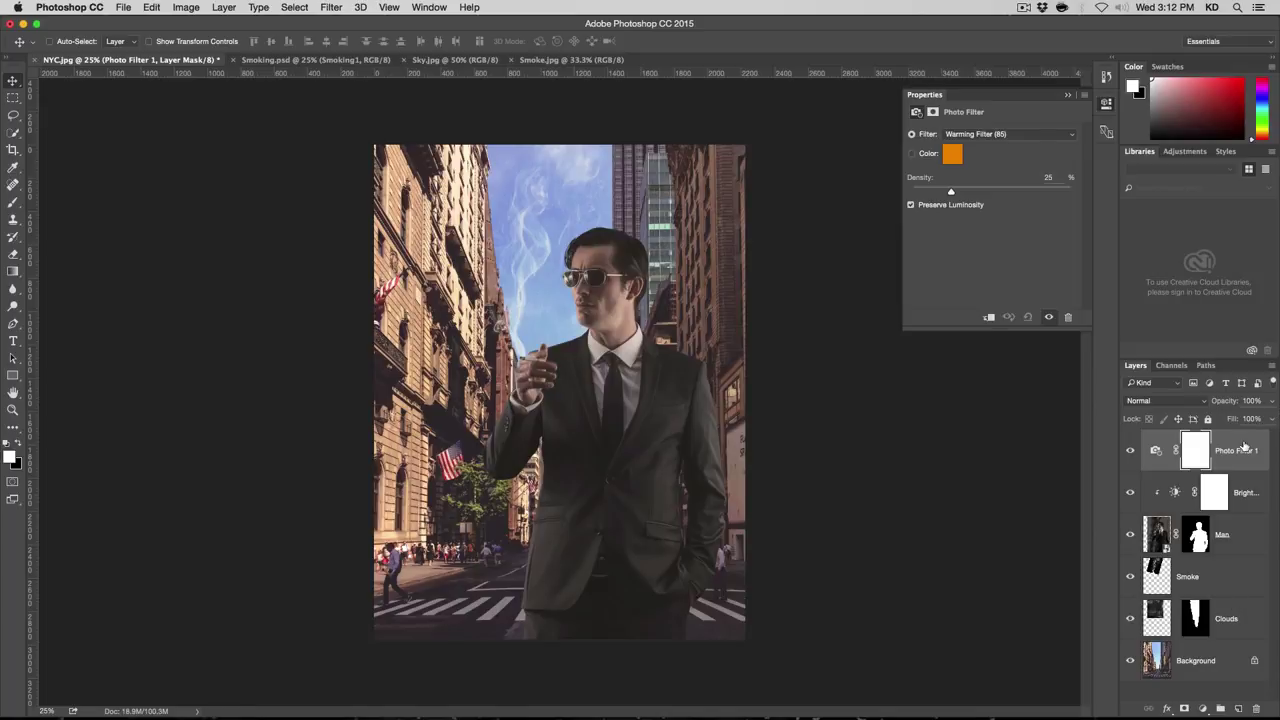
Step: Set the Photo Filter to Cooling Filter (80) with density 45% and compare the image with it off and on
left_click(1007, 136)
left_click(1005, 166)
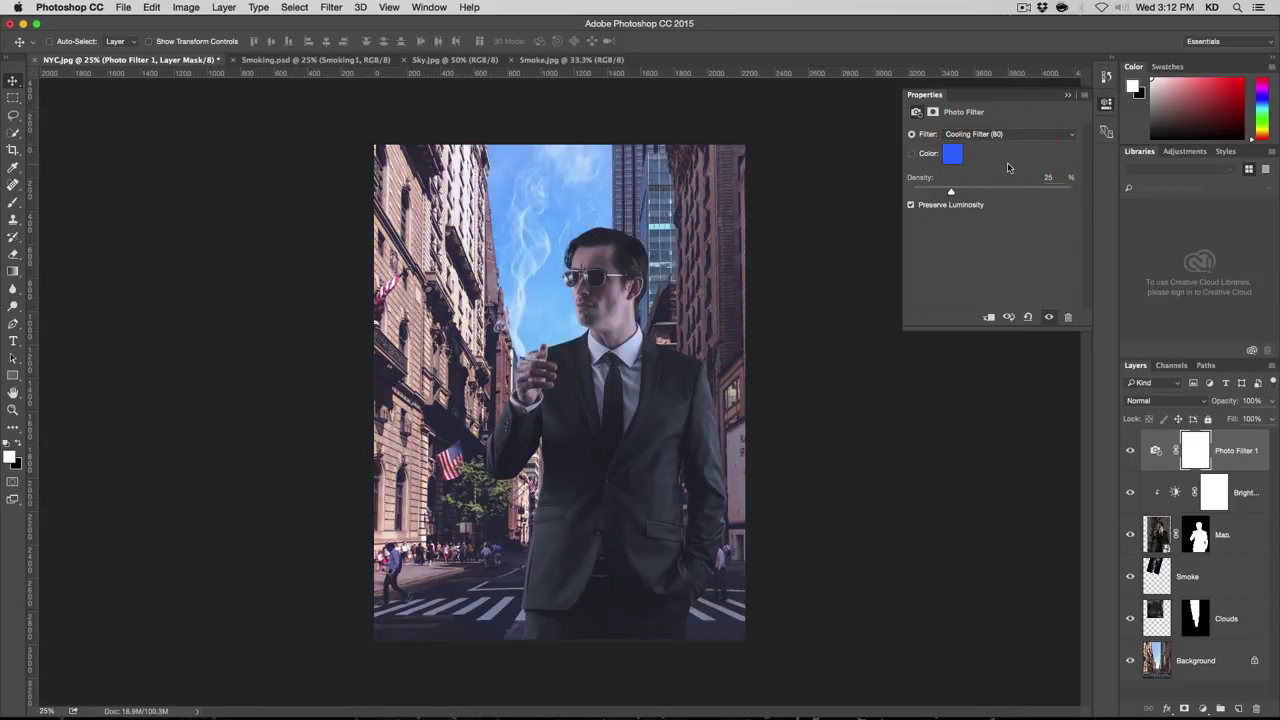
left_click_drag(951, 190, 962, 192)
left_click(988, 191)
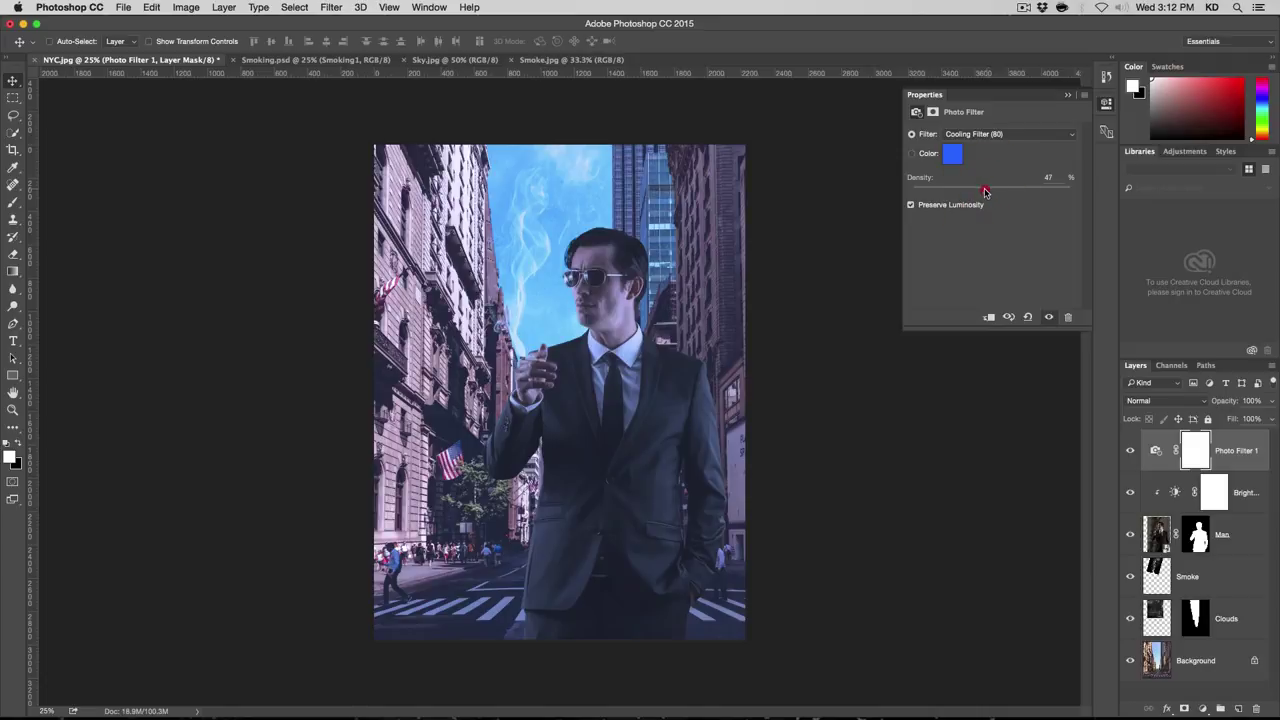
left_click_drag(985, 191, 983, 193)
left_click(1131, 451)
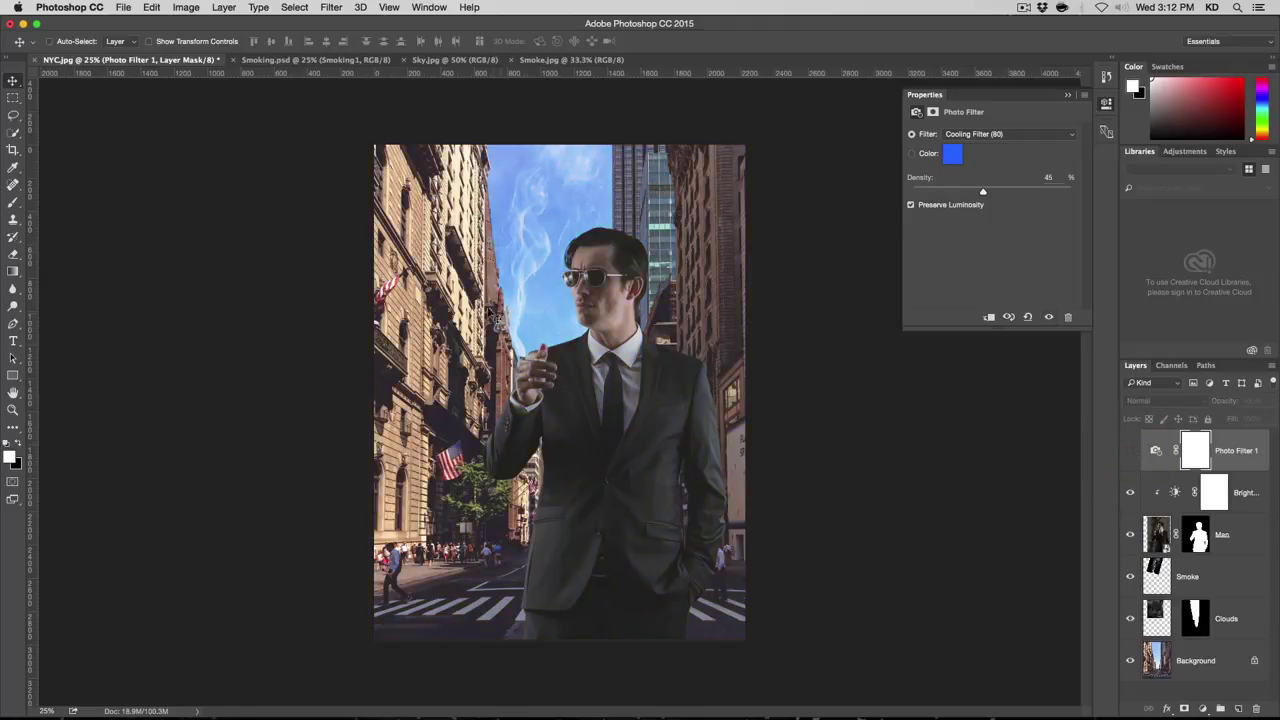
left_click(1131, 452)
left_click(1132, 452)
left_click(1132, 451)
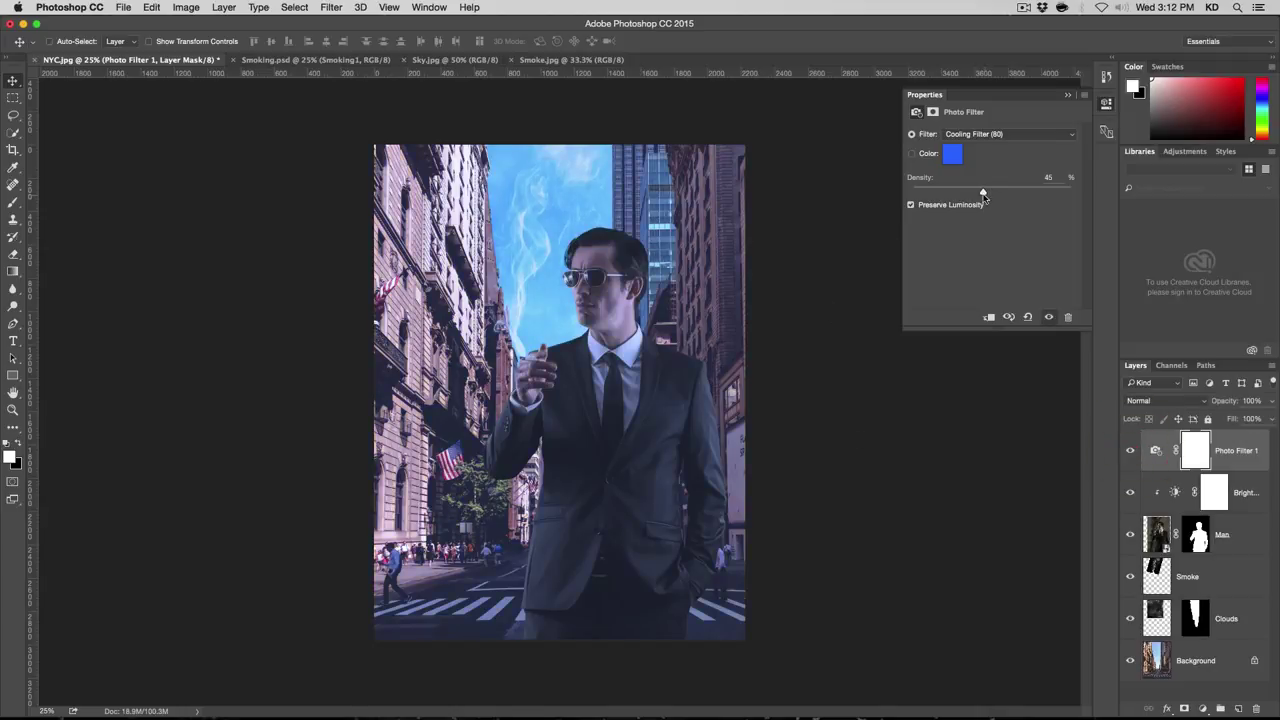
Step: Lower the cooling Photo Filter's density to 25% and compare the image with it off and on
left_click_drag(983, 195, 951, 193)
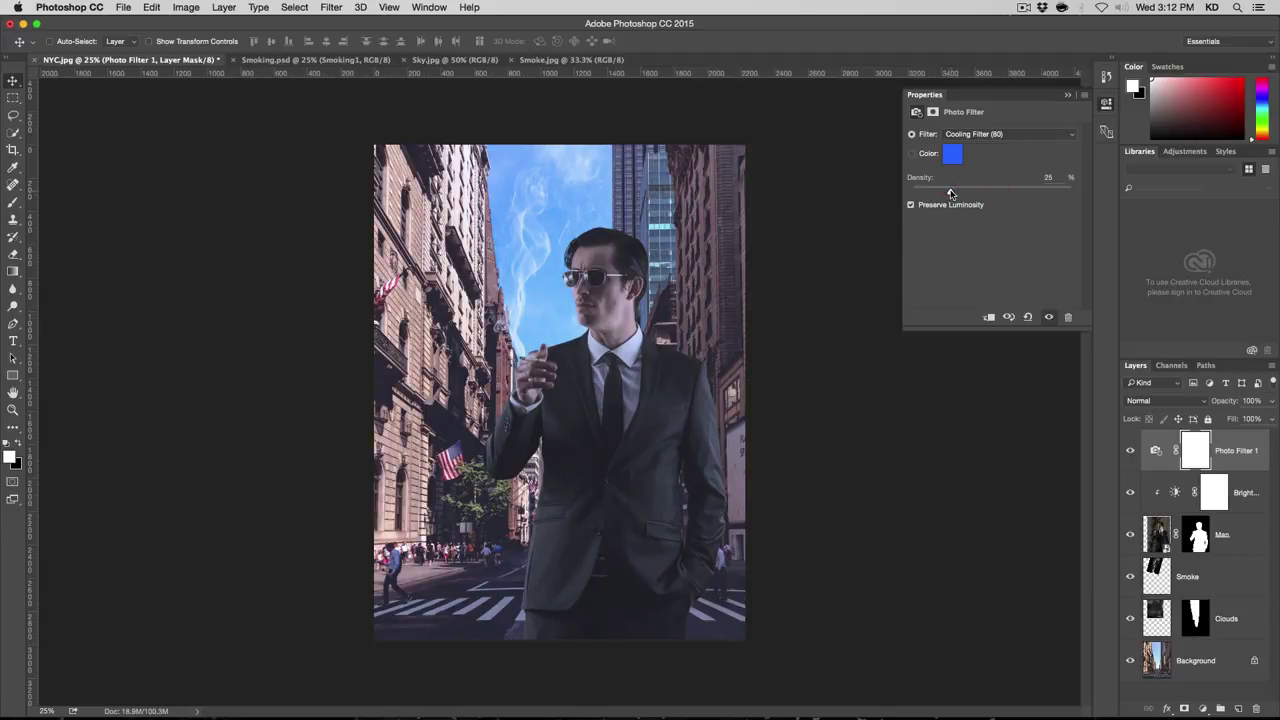
left_click(1131, 451)
left_click(1131, 451)
Step: Add a second Photo Filter adjustment layer at the top of the stack using Warming Filter (81)
left_click(1203, 709)
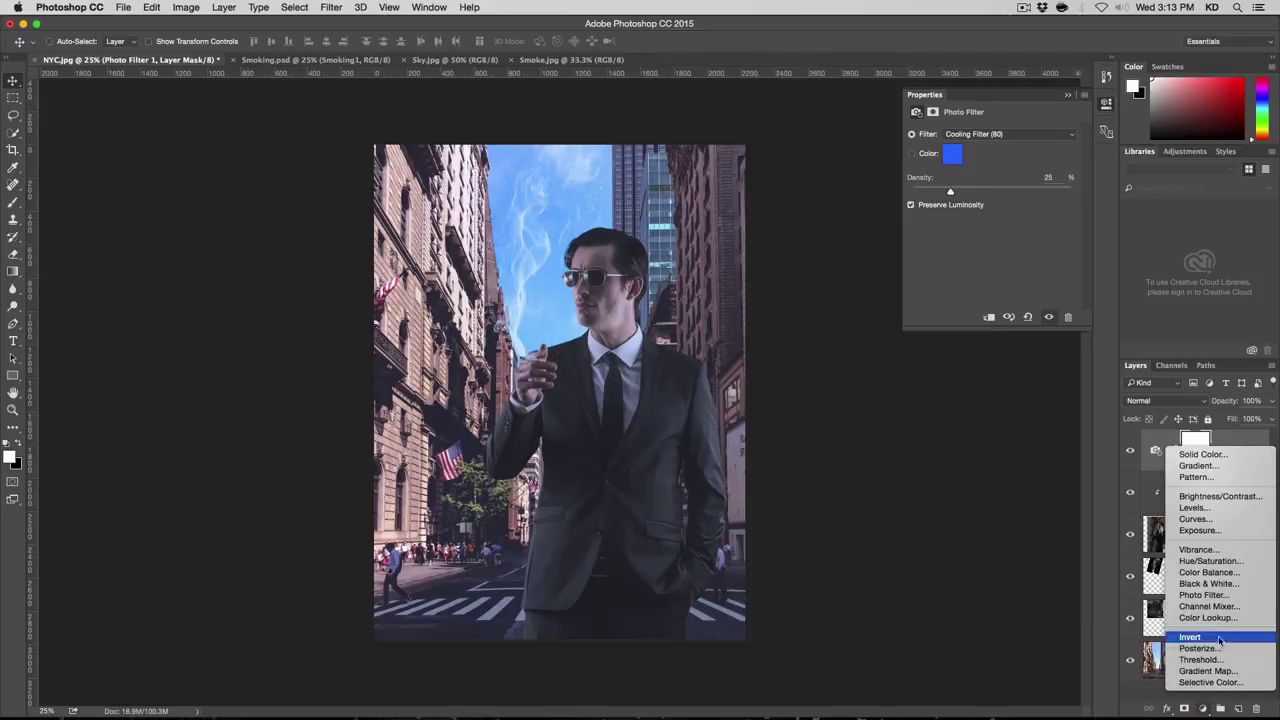
left_click(1210, 595)
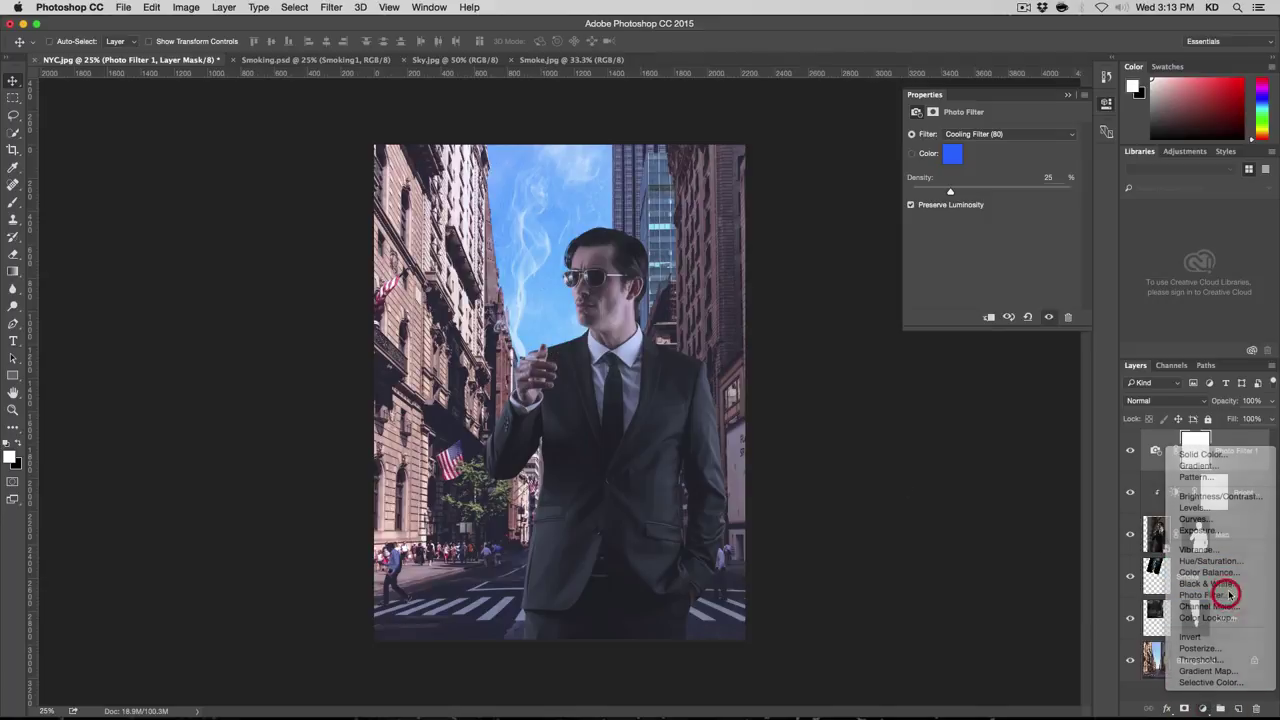
left_click(985, 134)
left_click(985, 143)
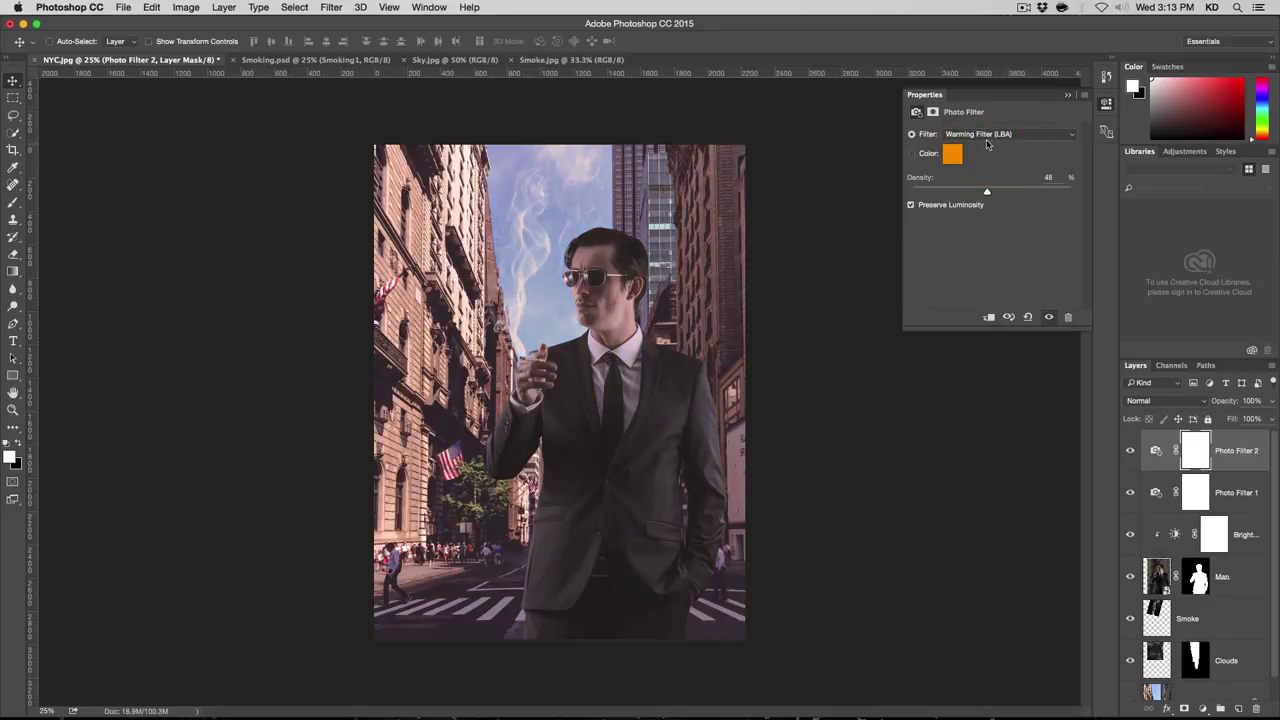
left_click(987, 134)
left_click(981, 144)
Step: Raise the warming Photo Filter's density to 69% and compare the image with it off and on
left_click_drag(1010, 192, 1021, 193)
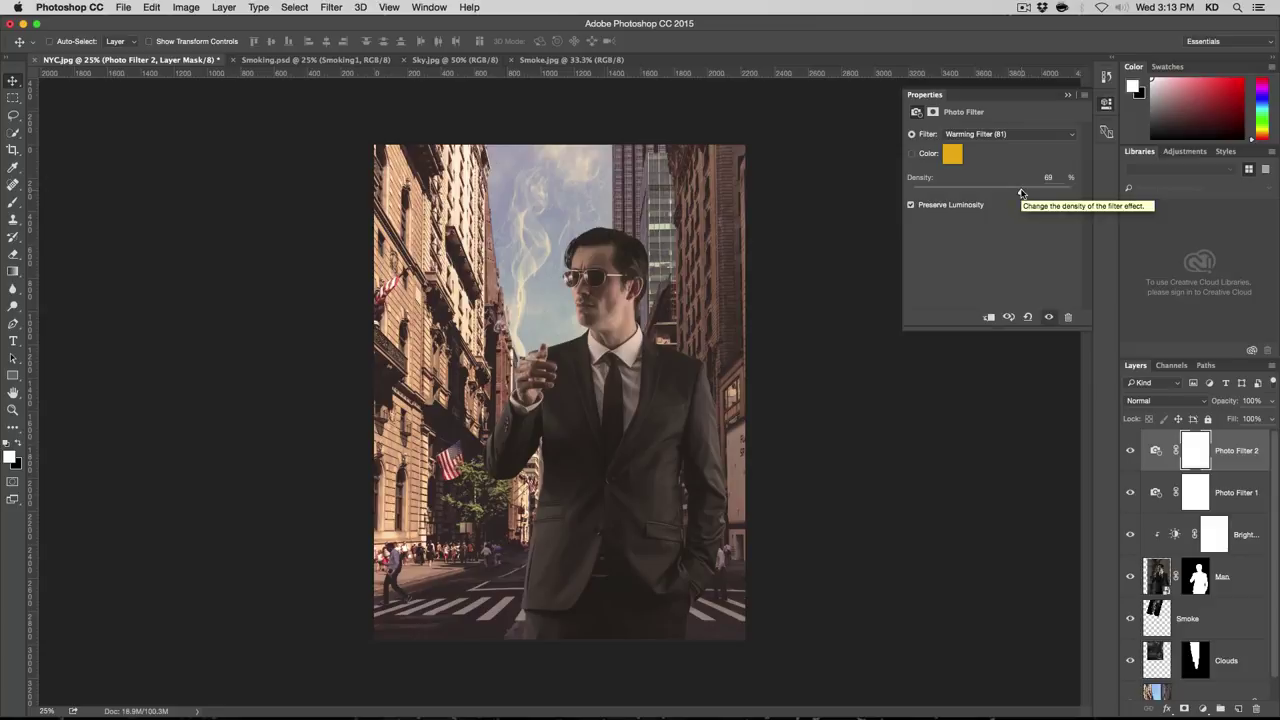
left_click(1130, 452)
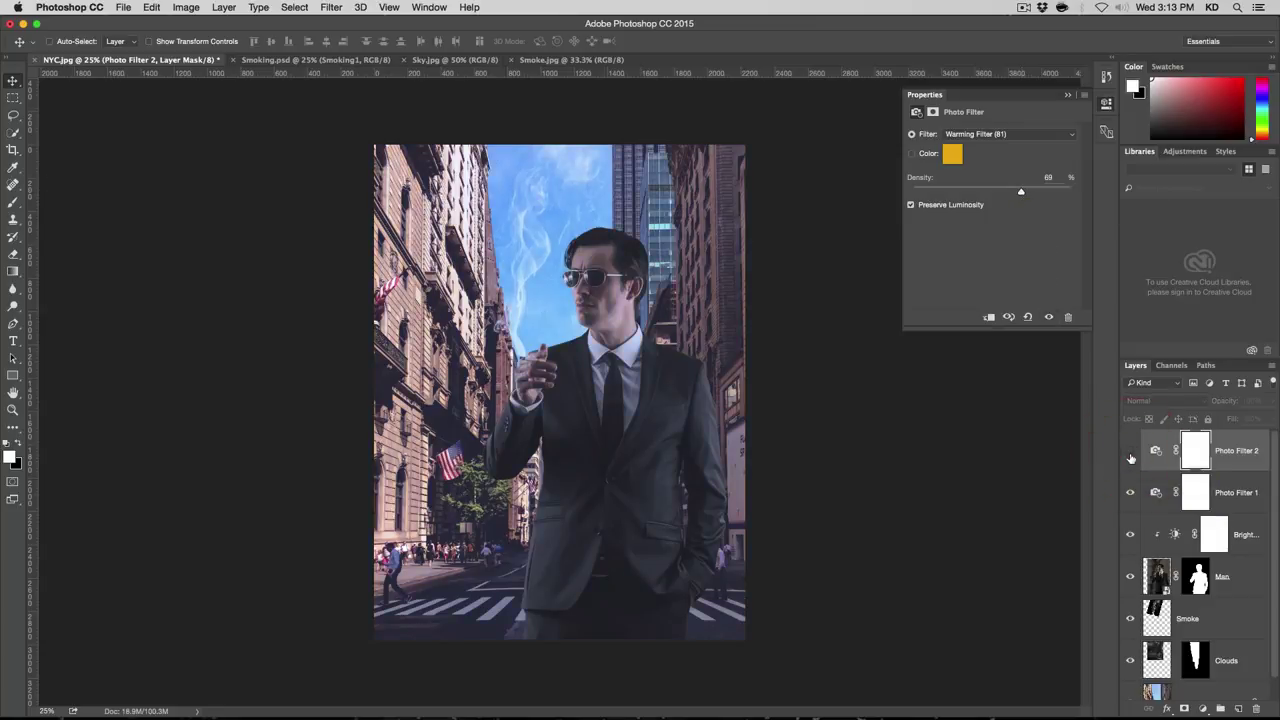
left_click(1130, 452)
left_click(1130, 452)
left_click(1130, 452)
left_click(1130, 452)
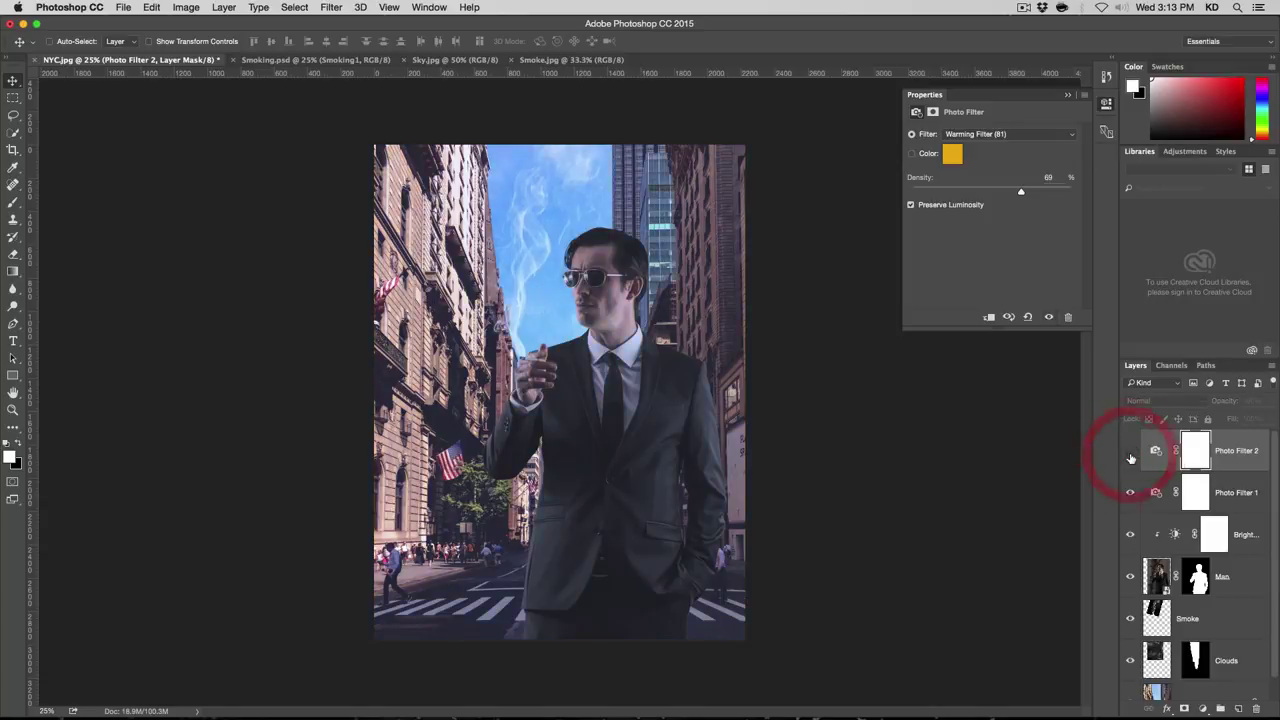
left_click(1130, 452)
Step: Fill the Photo Filter 2 layer mask with black and compare the image with the layer off and on
left_click(1197, 449)
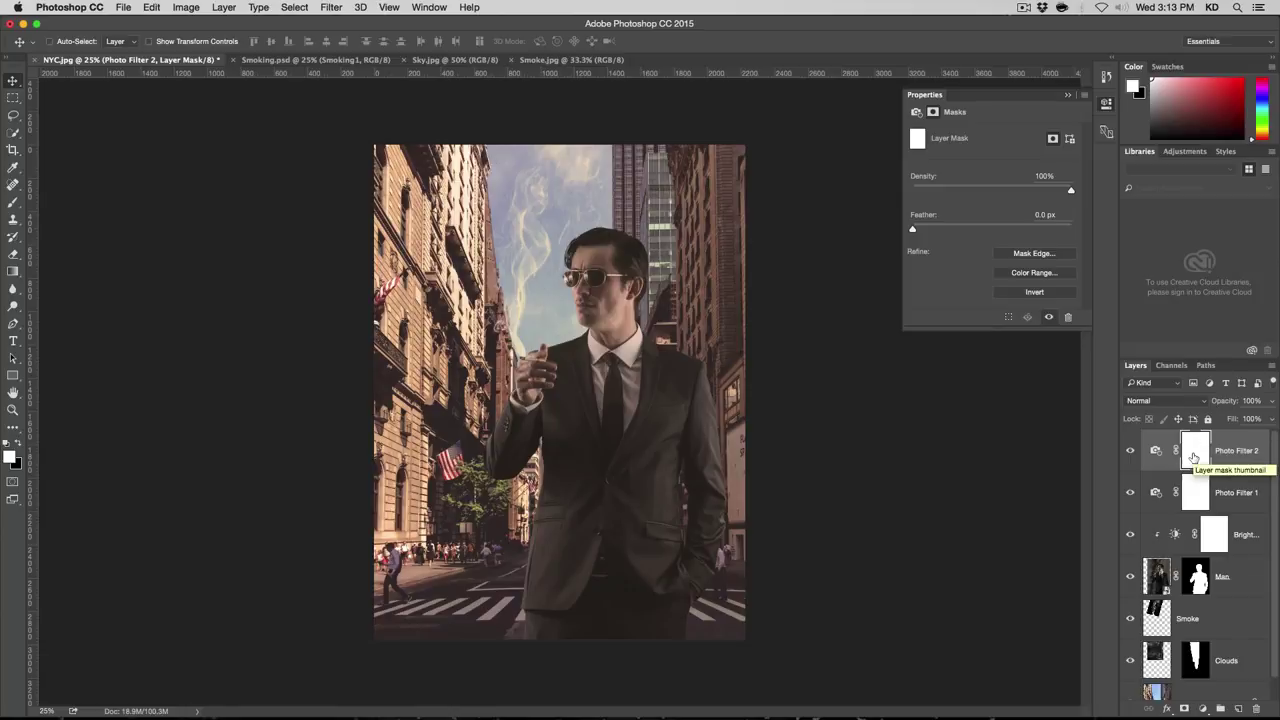
left_click(19, 441)
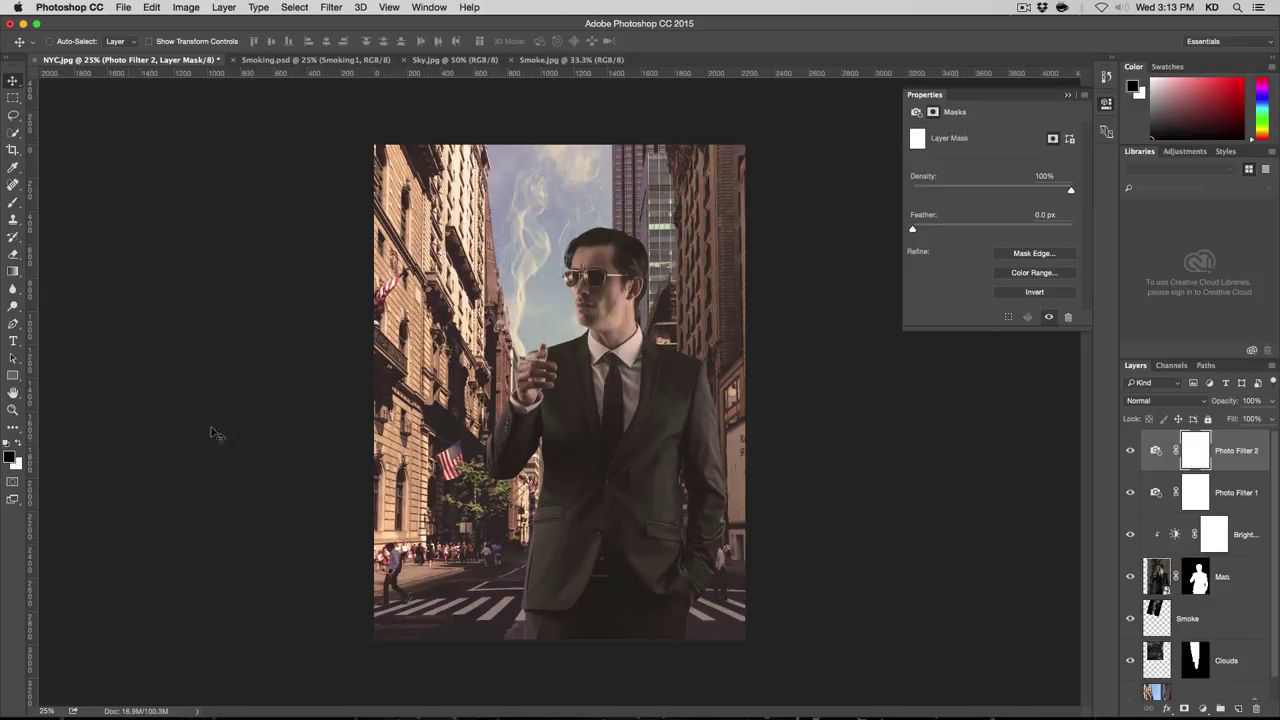
left_click(151, 7)
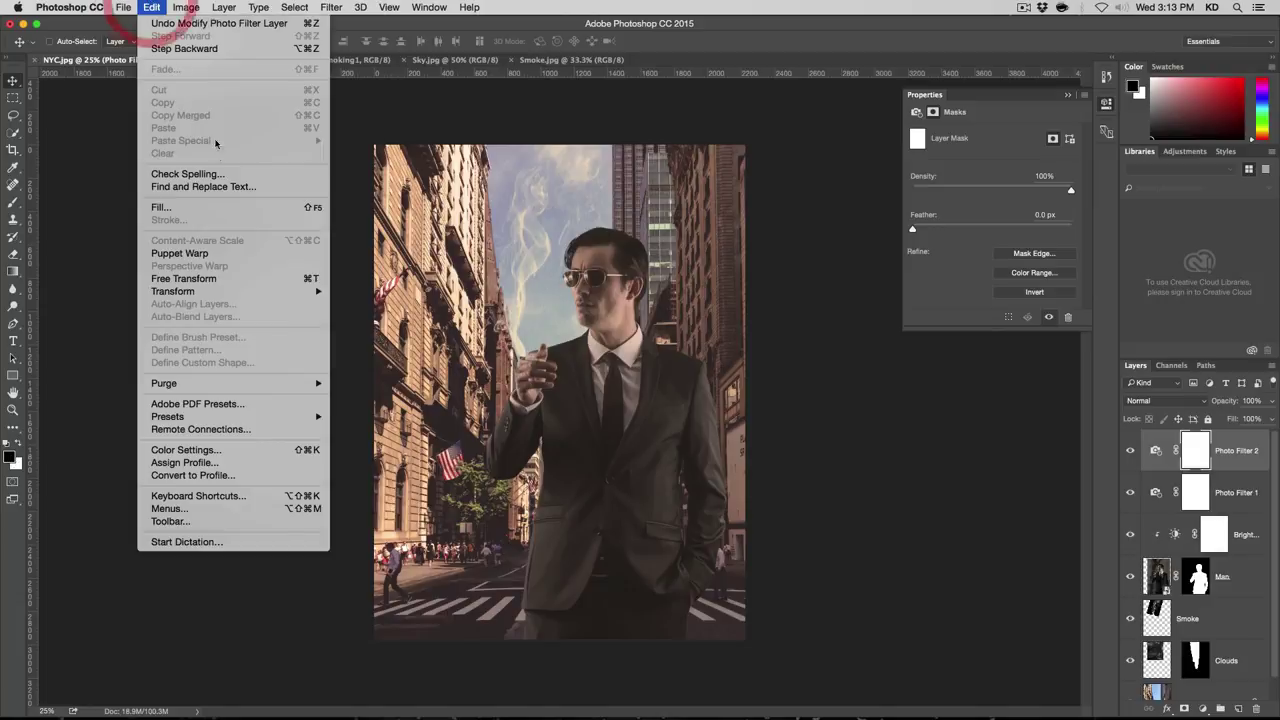
left_click(211, 206)
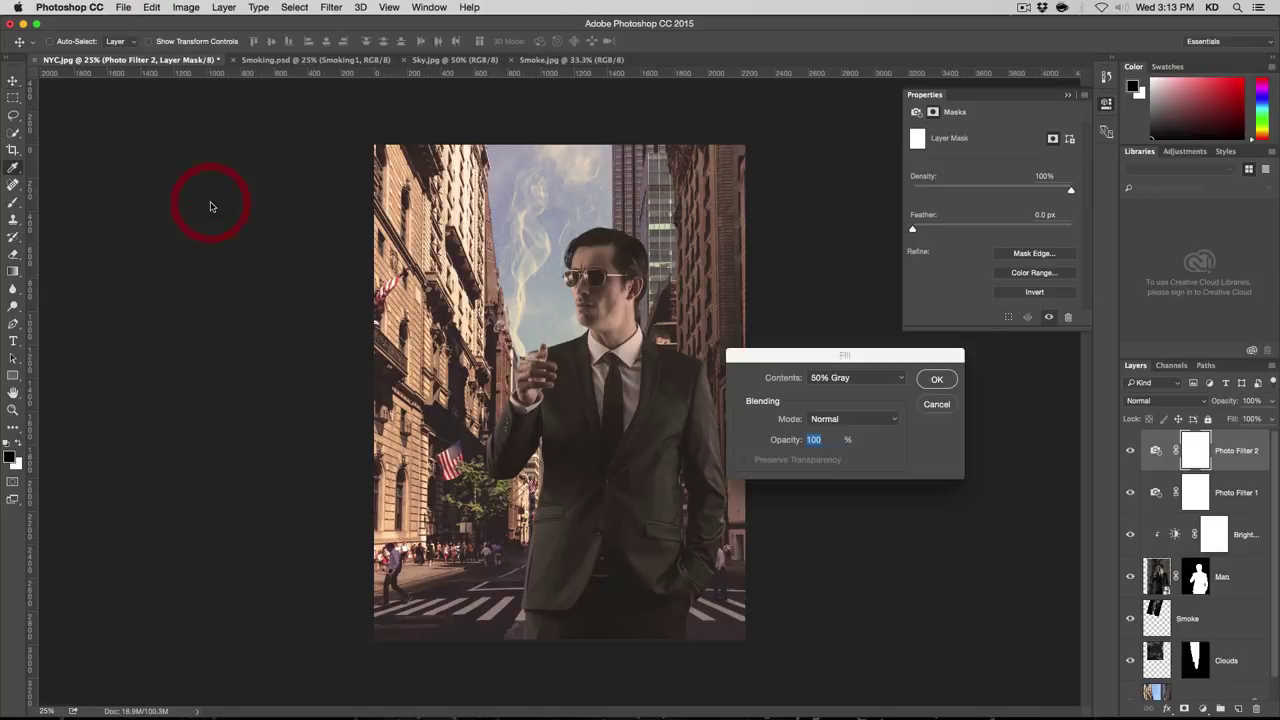
left_click(830, 379)
left_click(849, 278)
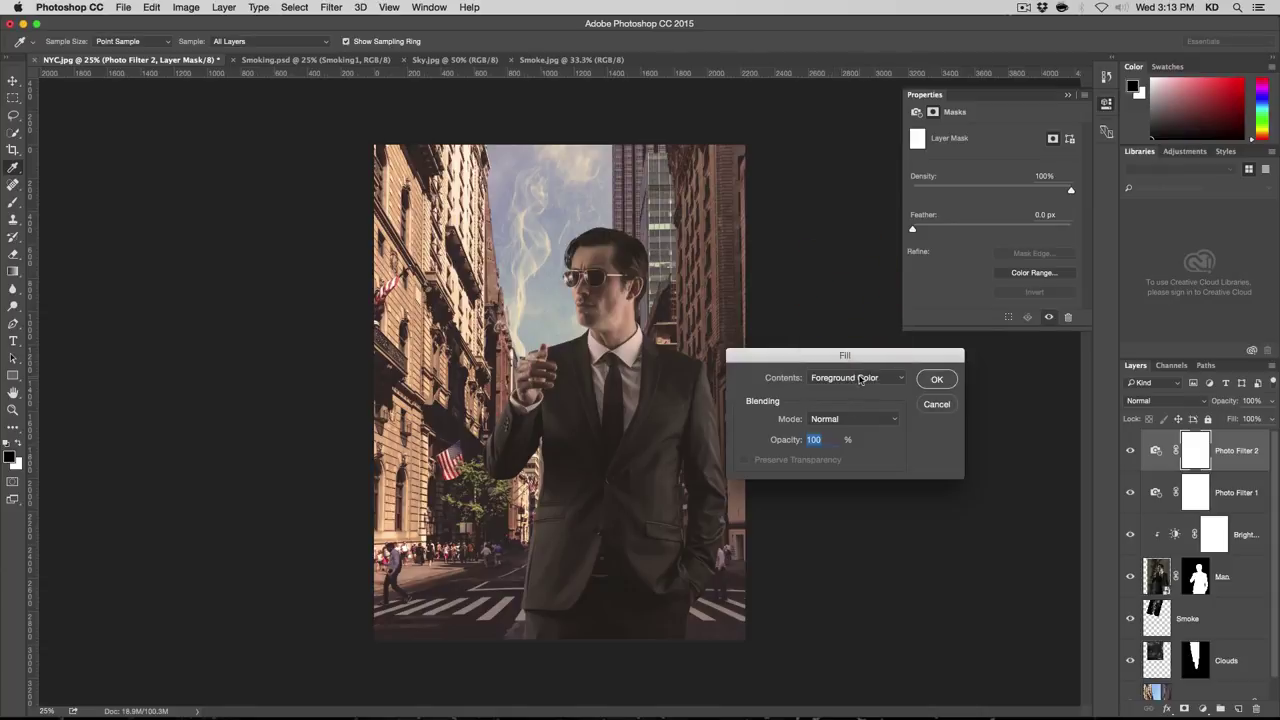
left_click(860, 378)
left_click(857, 455)
left_click(936, 380)
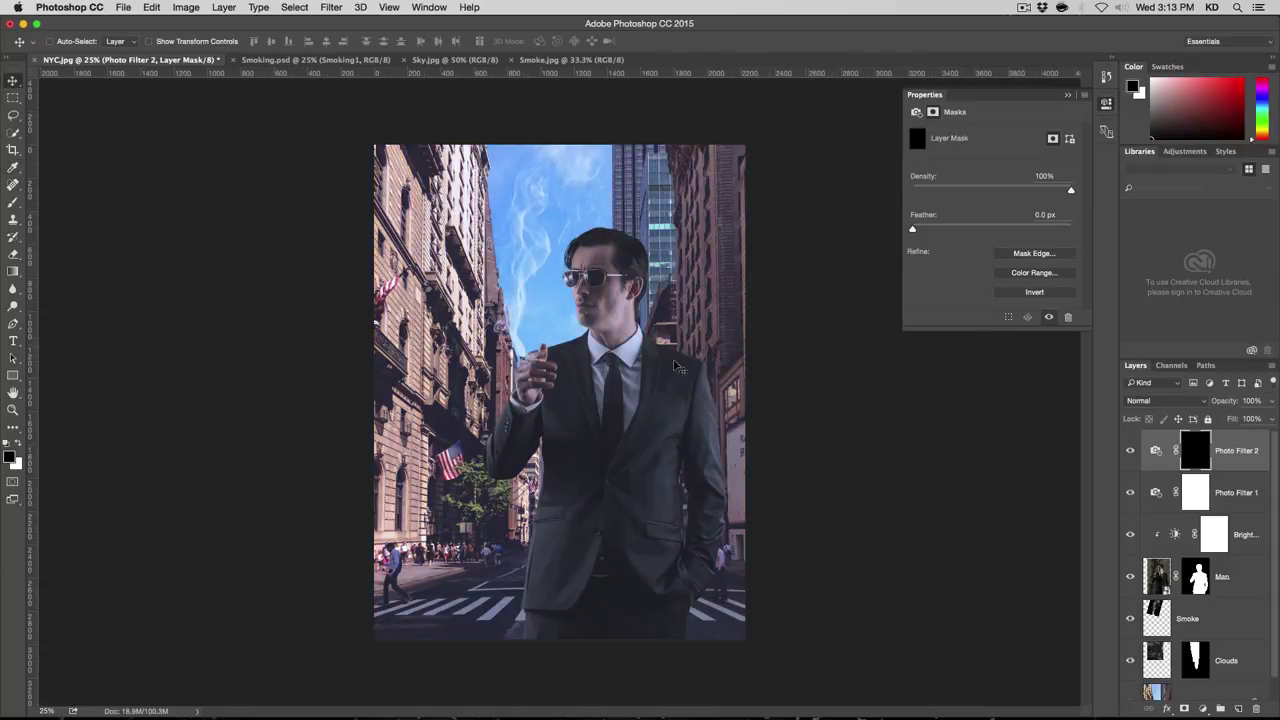
left_click(1131, 451)
left_click(1131, 451)
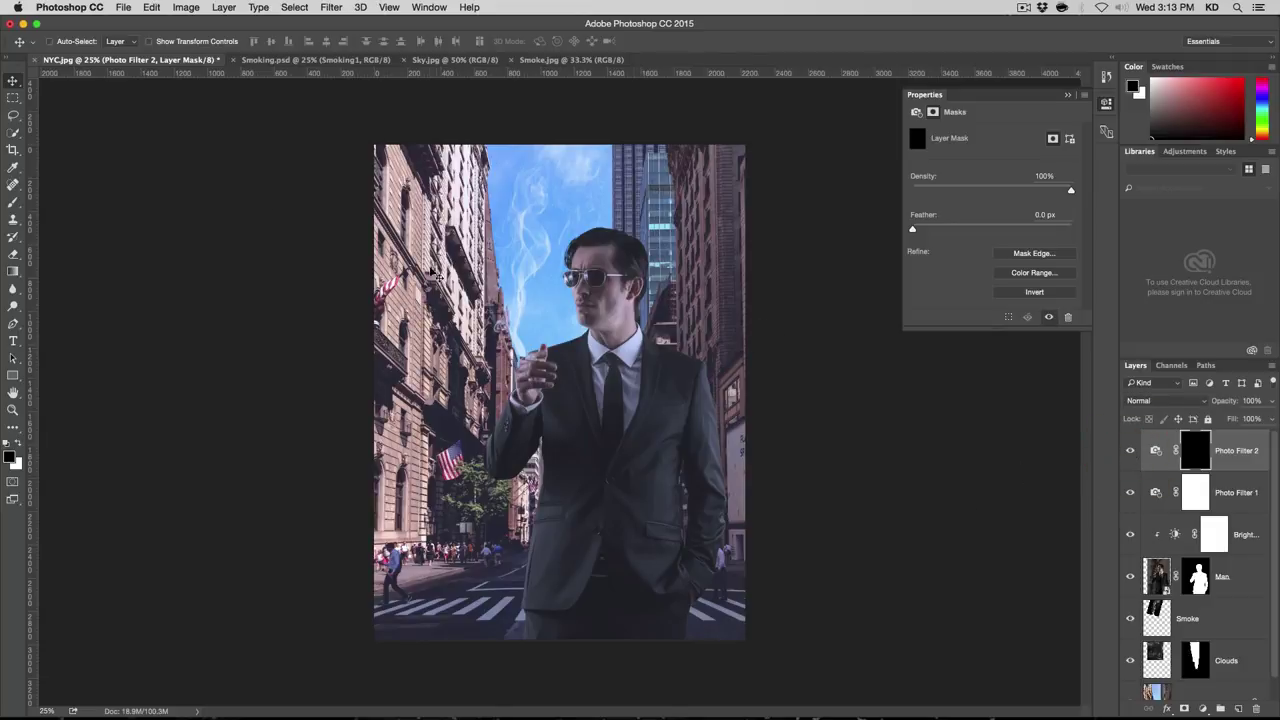
Step: Prepare the Brush tool with 30% opacity and a white foreground color for painting on the mask around the man
left_click(14, 204)
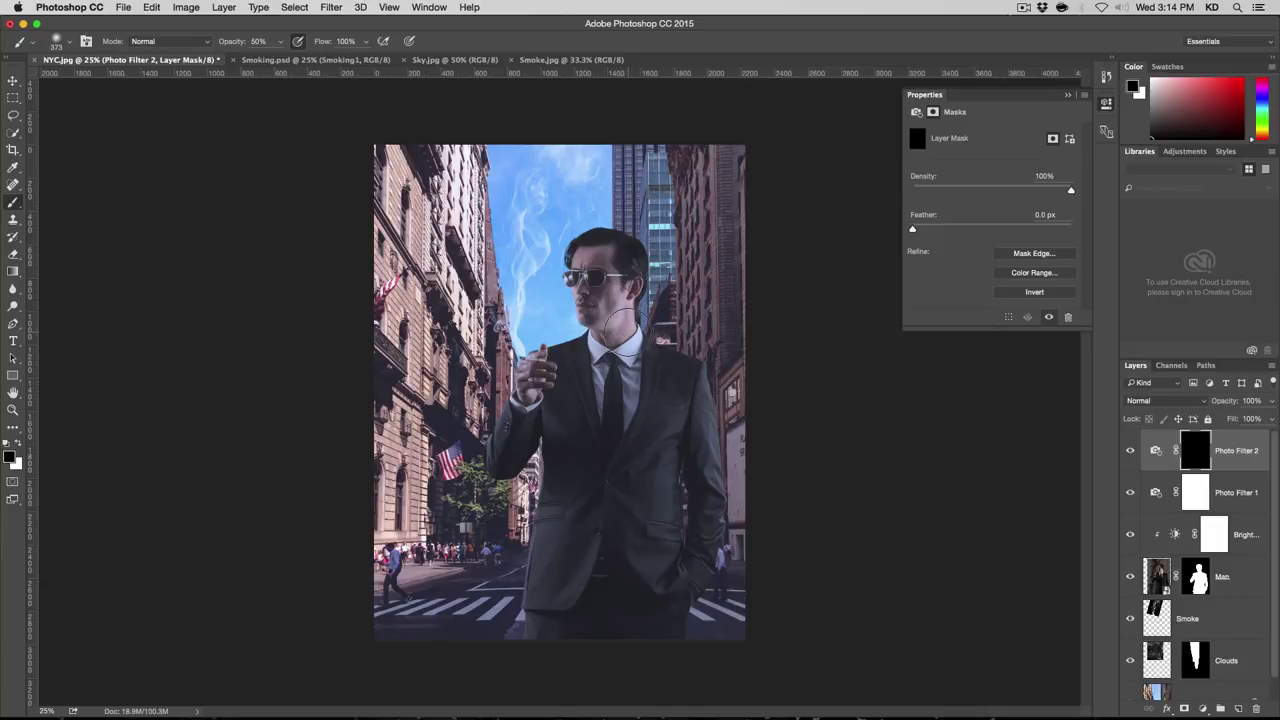
key("alt+super")
key("alt+super+plus")
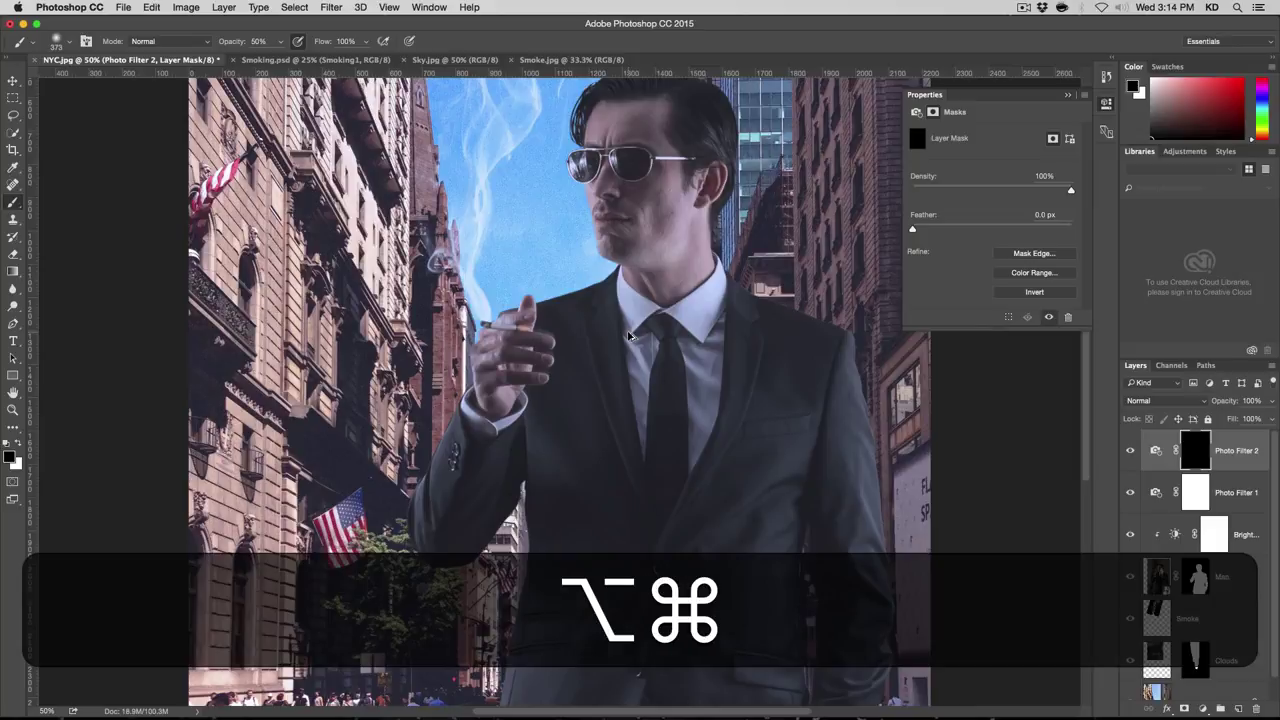
left_click(1107, 104)
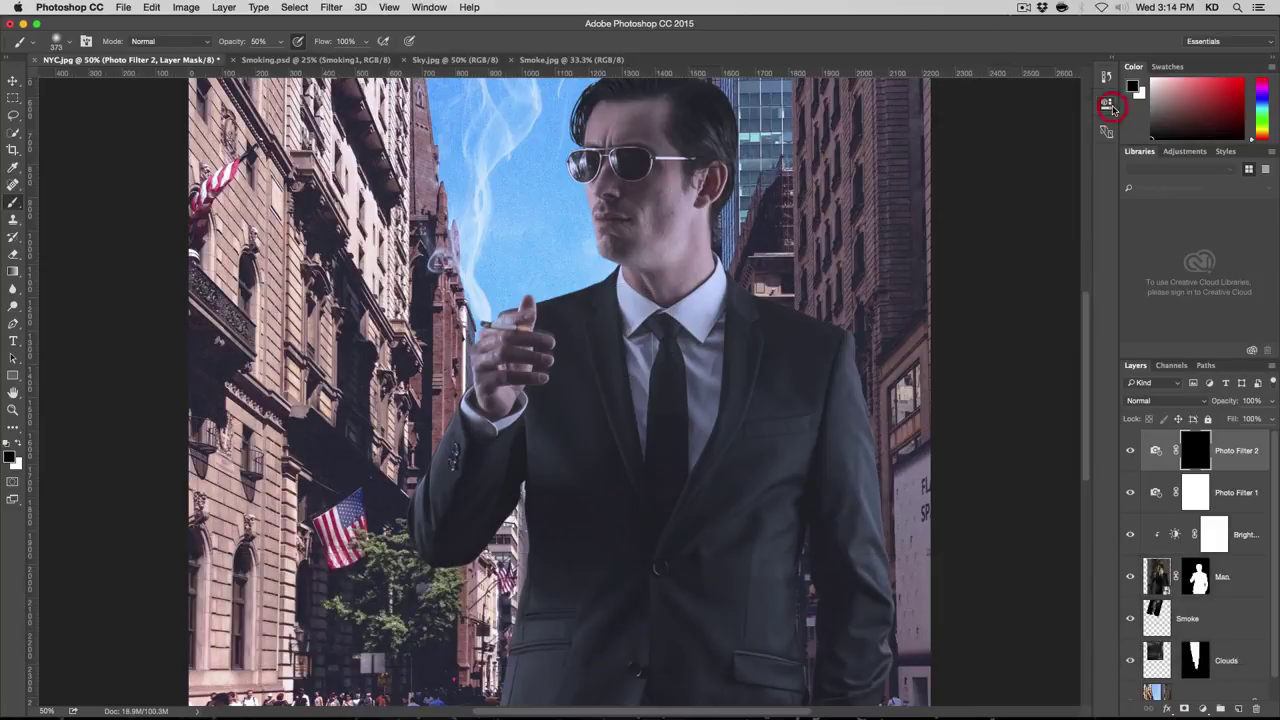
key("alt+super")
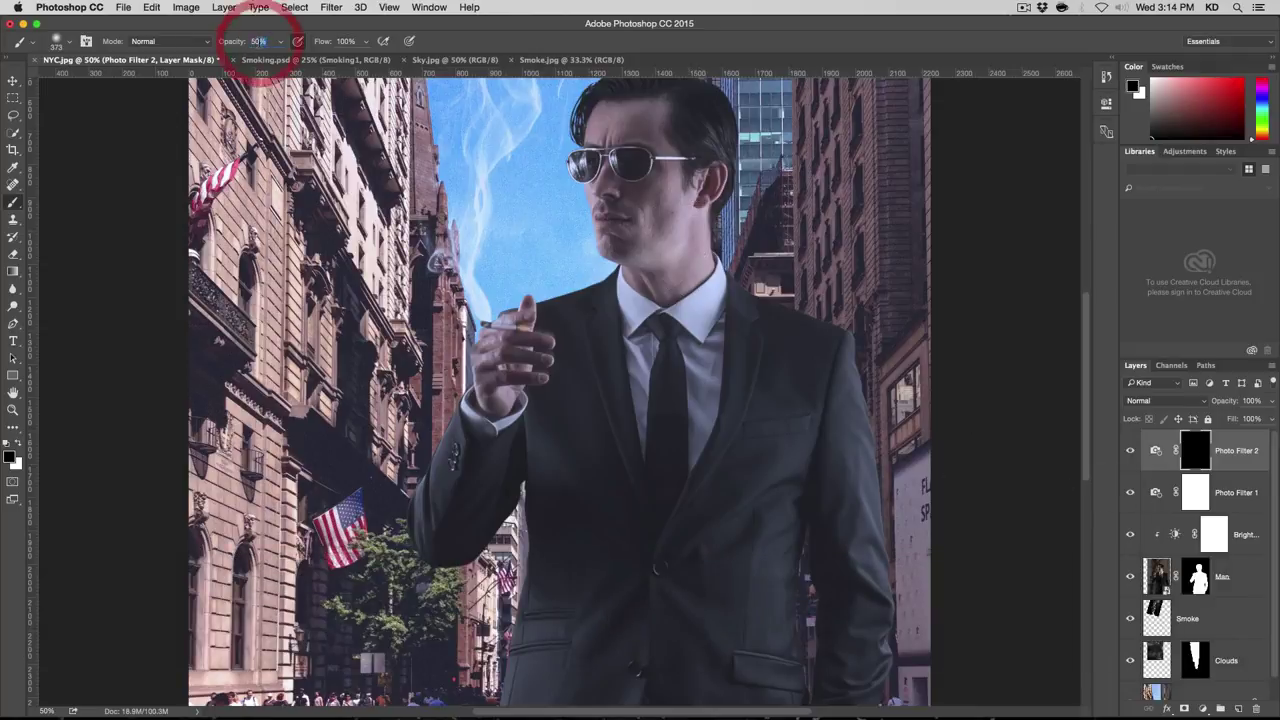
type("30")
key("Return")
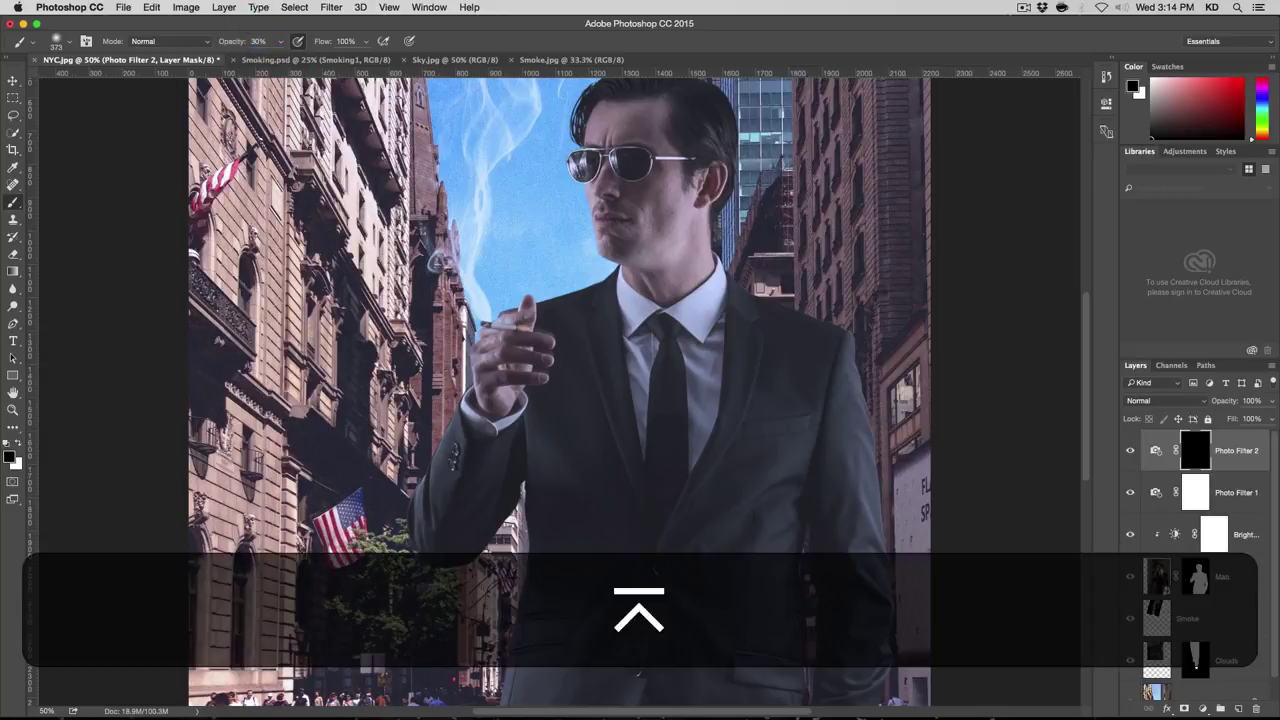
left_click(19, 444)
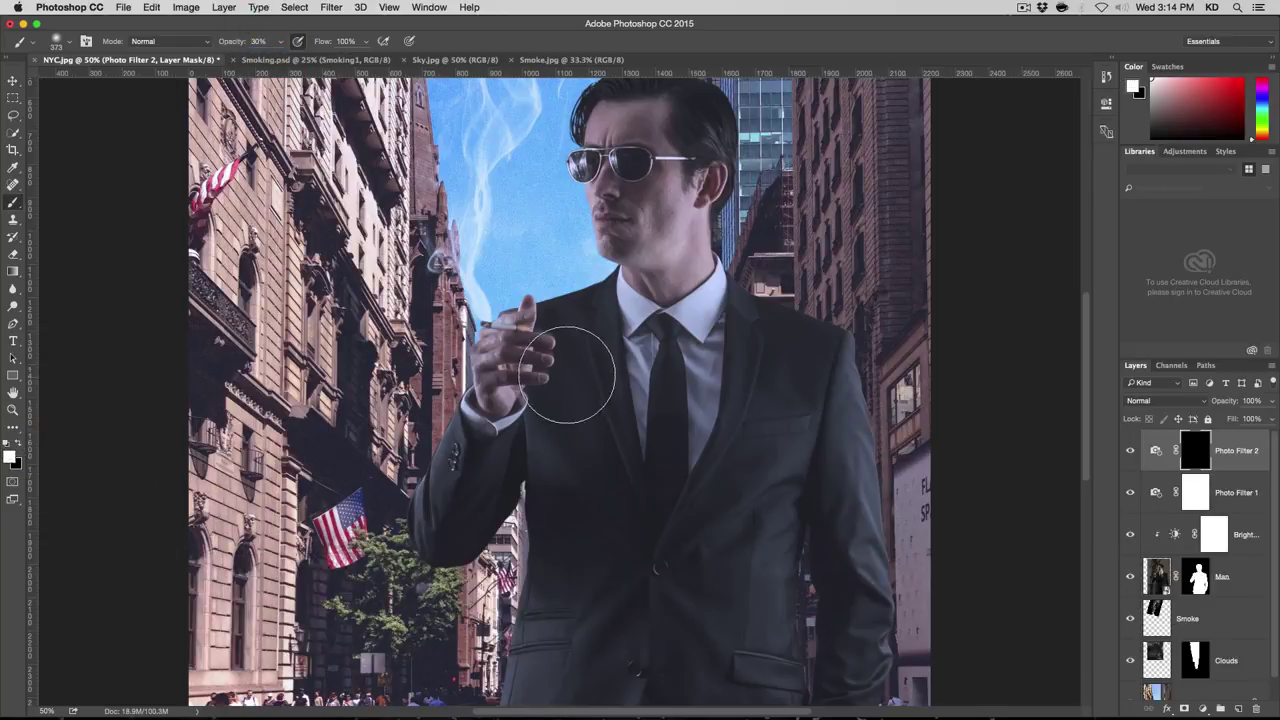
Step: Add an empty layer on top and paint a test stroke in red at 100% brush opacity over the man's hand
left_click(1239, 708)
key("x")
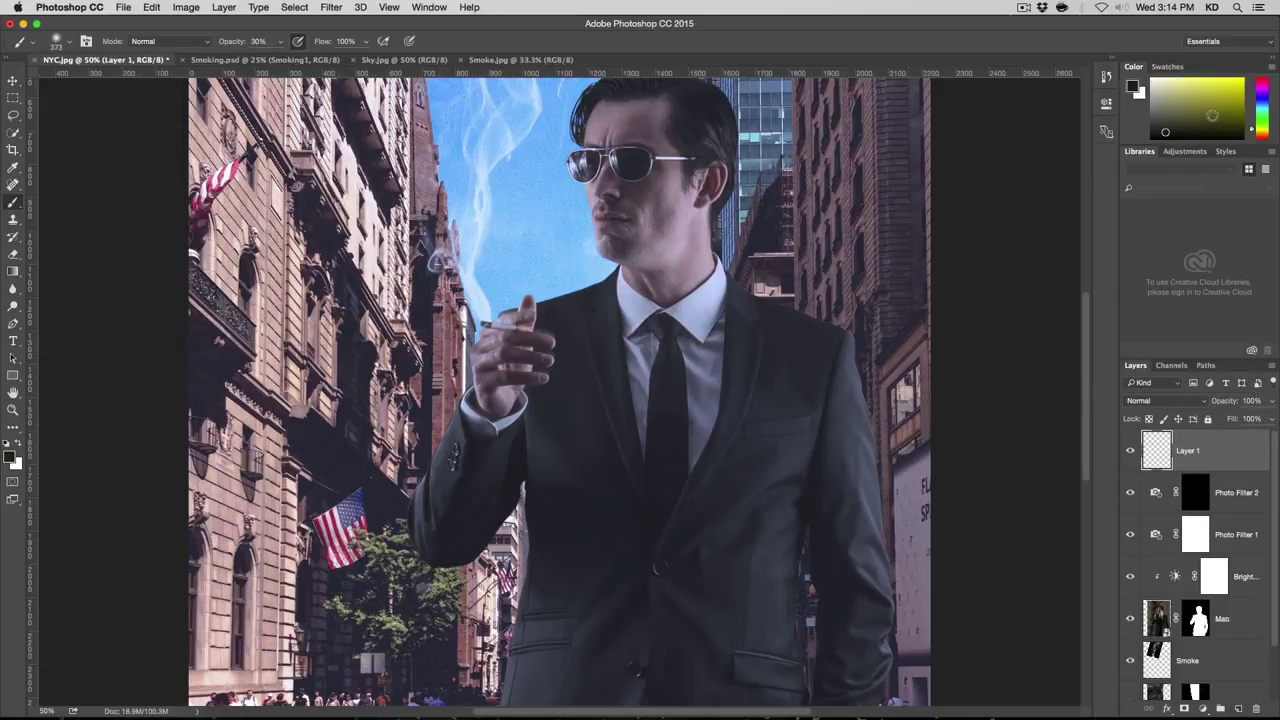
left_click_drag(1263, 137, 1262, 142)
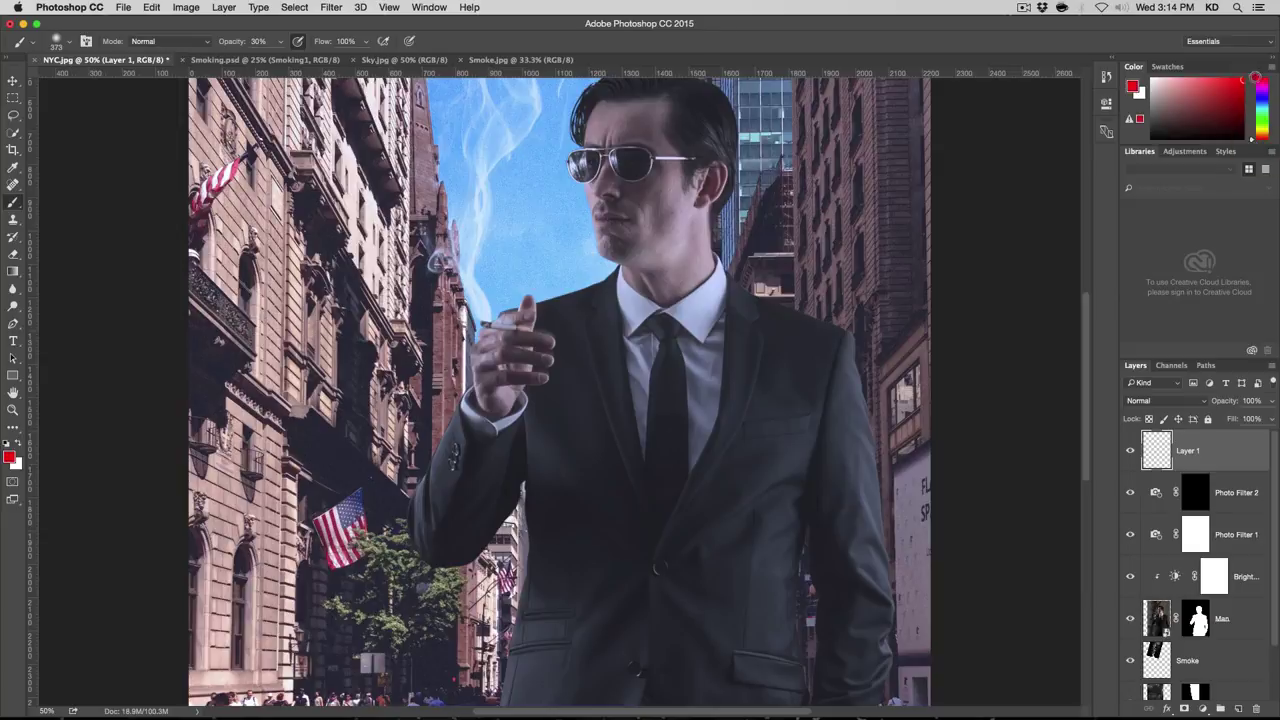
left_click(1241, 79)
left_click(283, 41)
left_click_drag(251, 58, 436, 63)
mouse_move(425, 205)
left_mouse_down()
mouse_move(560, 375)
mouse_move(578, 453)
left_mouse_up()
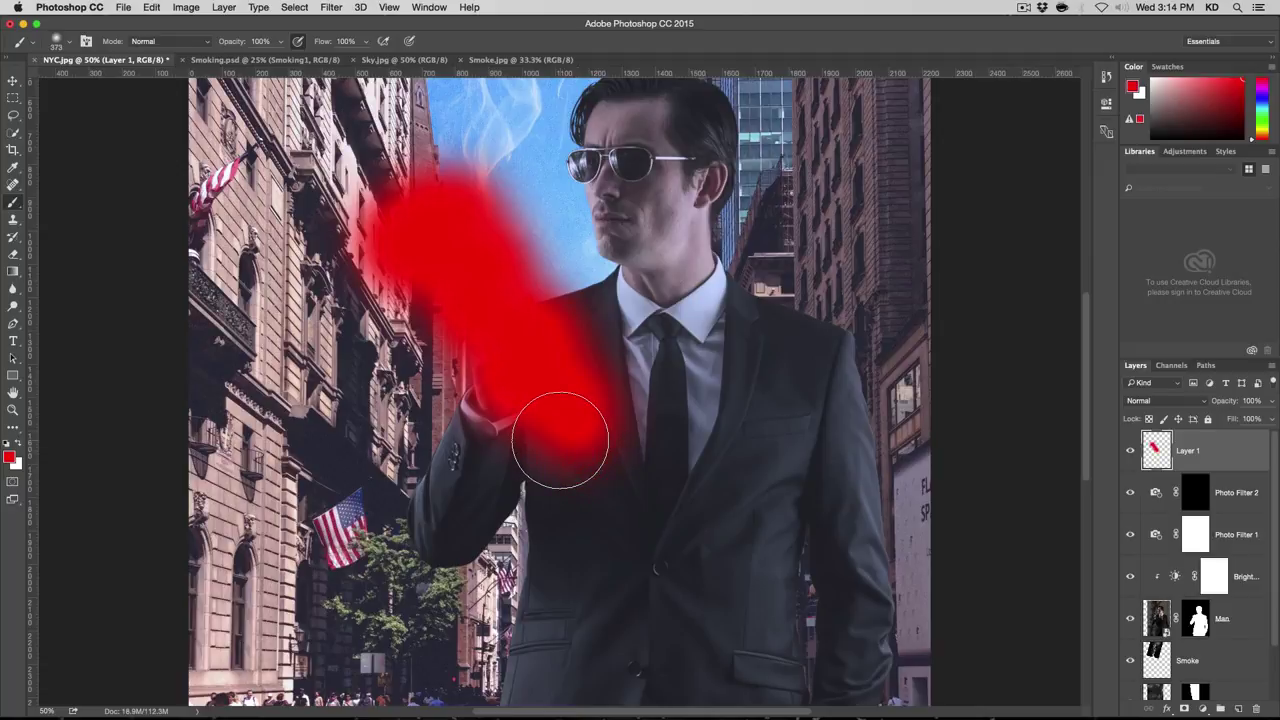
Step: Paint a second red test stroke at 30% brush opacity over the man's shoulder and jacket, and delete the test layer
left_click(281, 41)
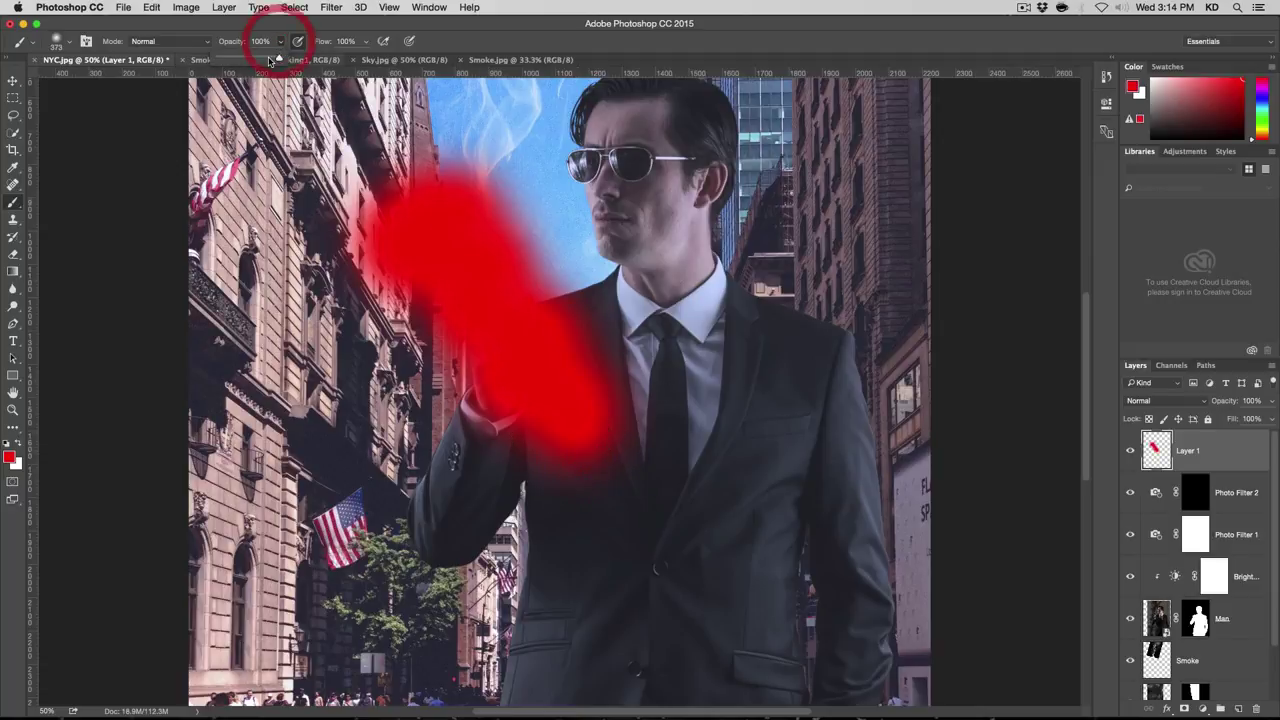
left_click(258, 41)
type("30")
key("Return")
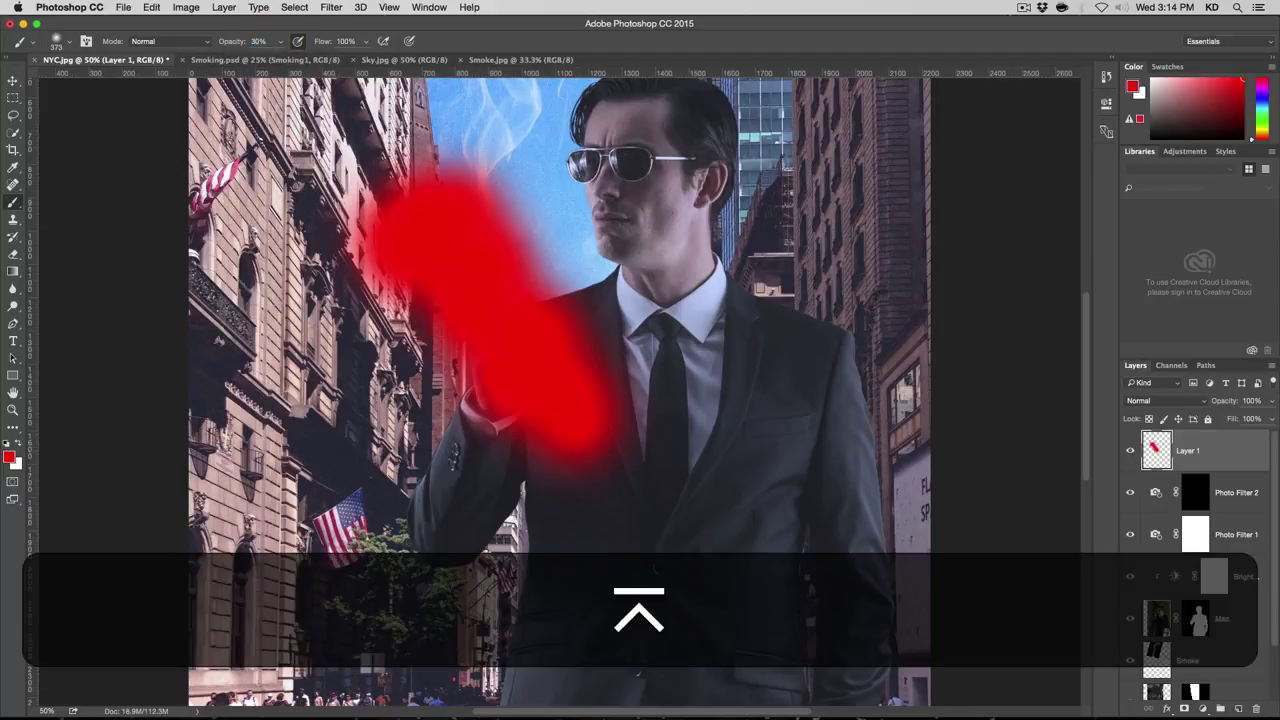
mouse_move(765, 245)
left_mouse_down()
mouse_move(768, 485)
mouse_move(752, 555)
left_mouse_up()
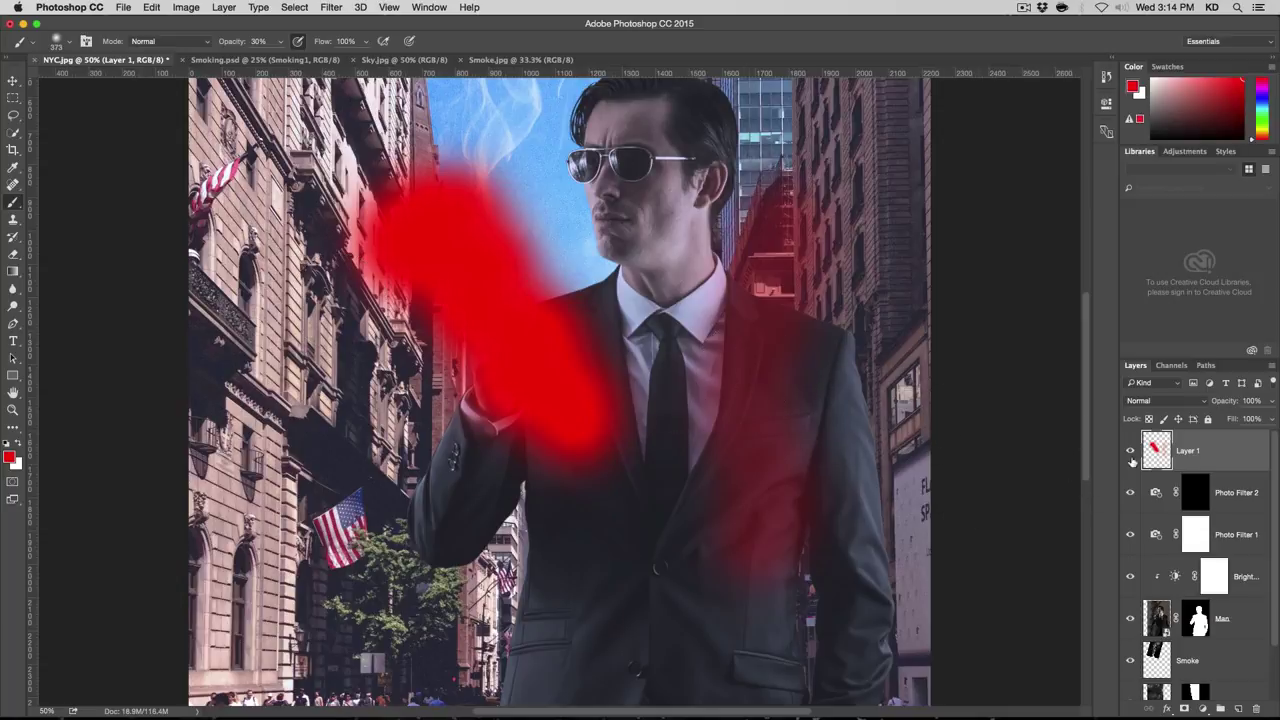
mouse_move(1213, 448)
left_mouse_down()
mouse_move(1235, 665)
mouse_move(1257, 708)
left_mouse_up()
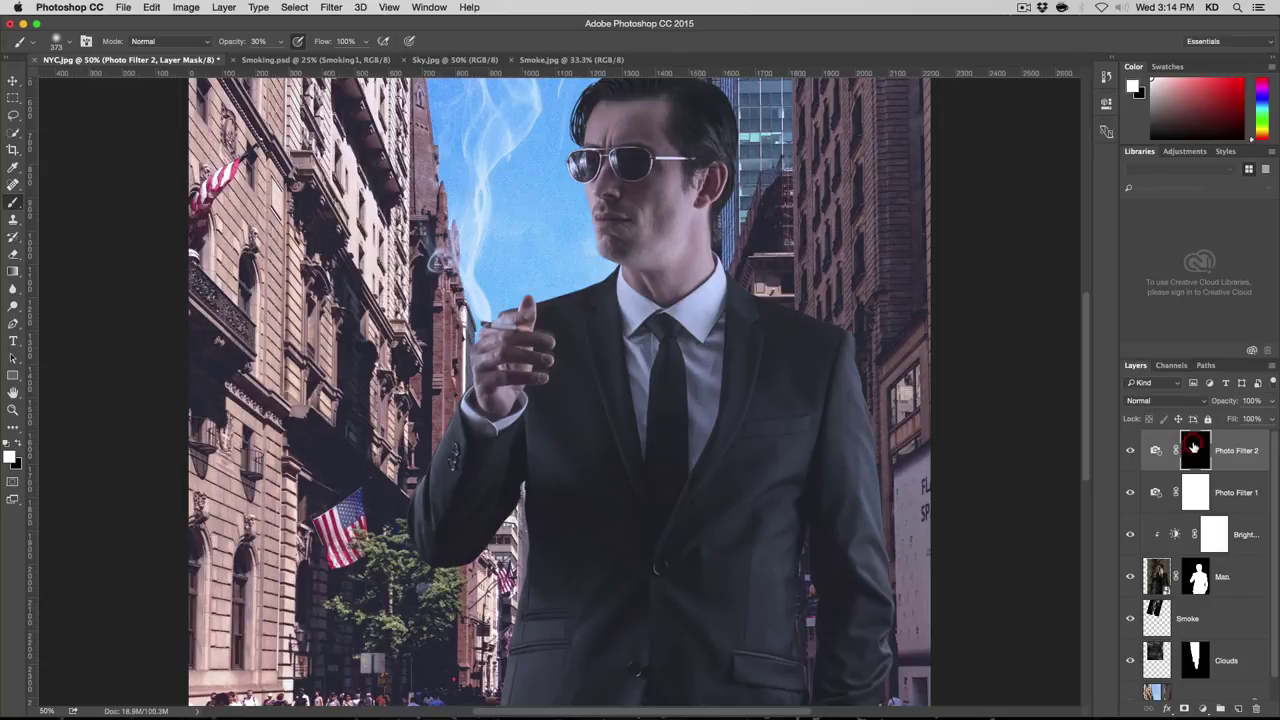
Step: Rename the Photo Filter 1 layer to Cool and the Photo Filter 2 layer to Warm
double_click(1236, 492)
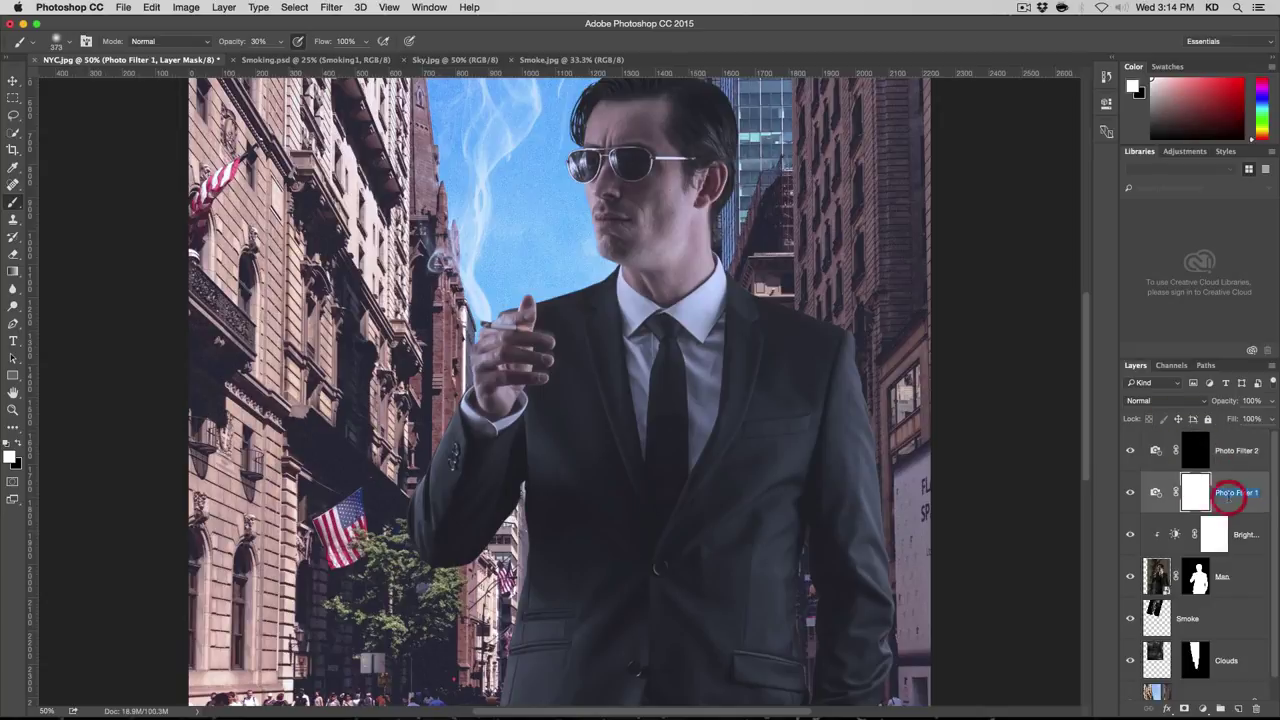
type("Cool")
key("Return")
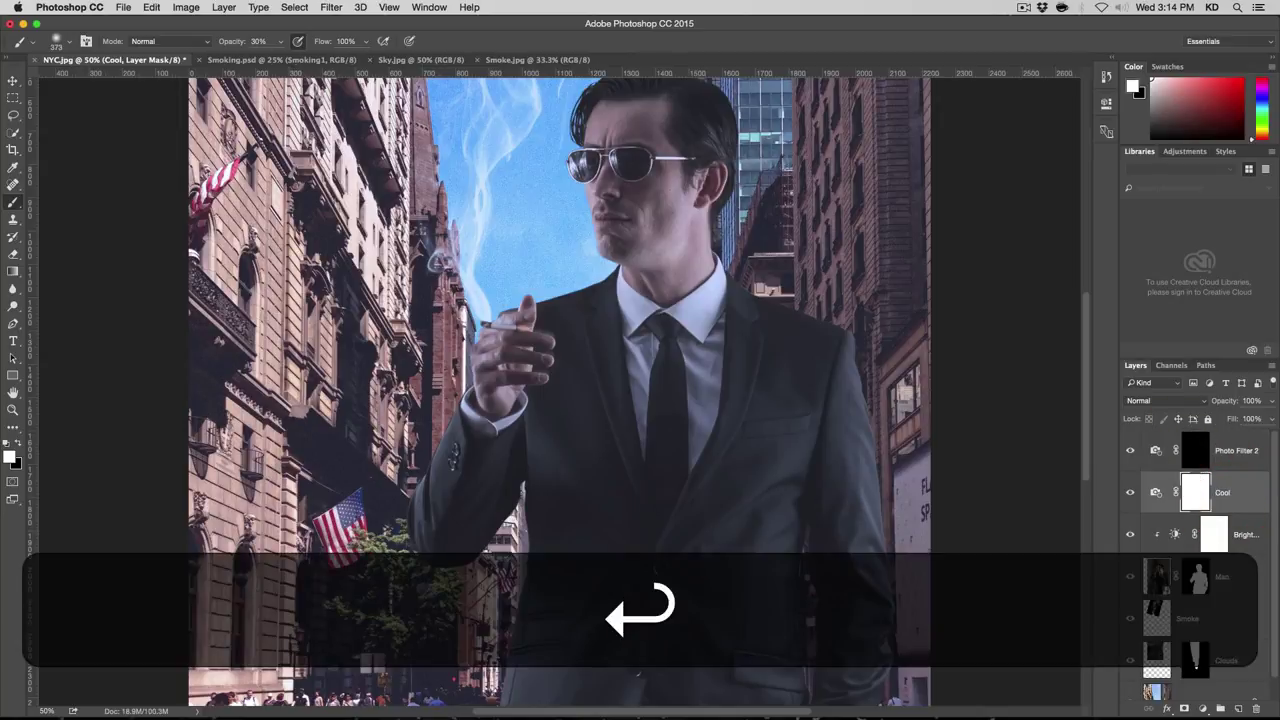
double_click(1238, 450)
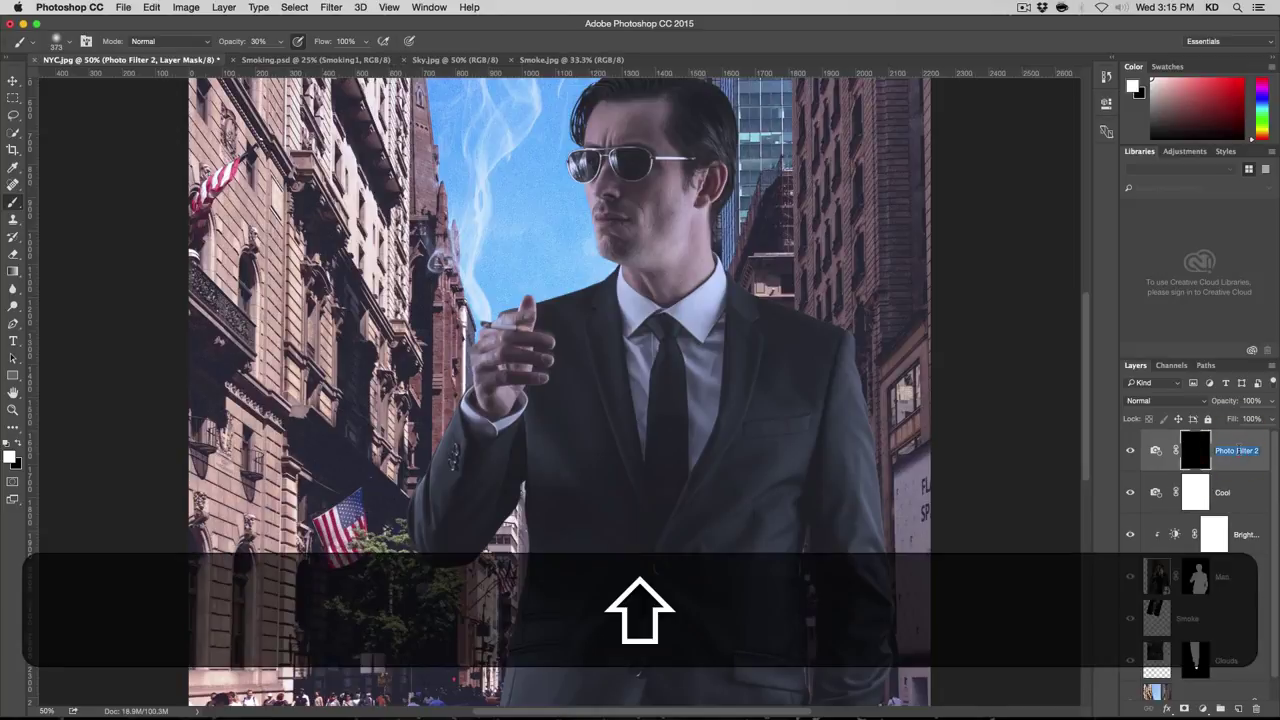
type("Warm")
key("Return")
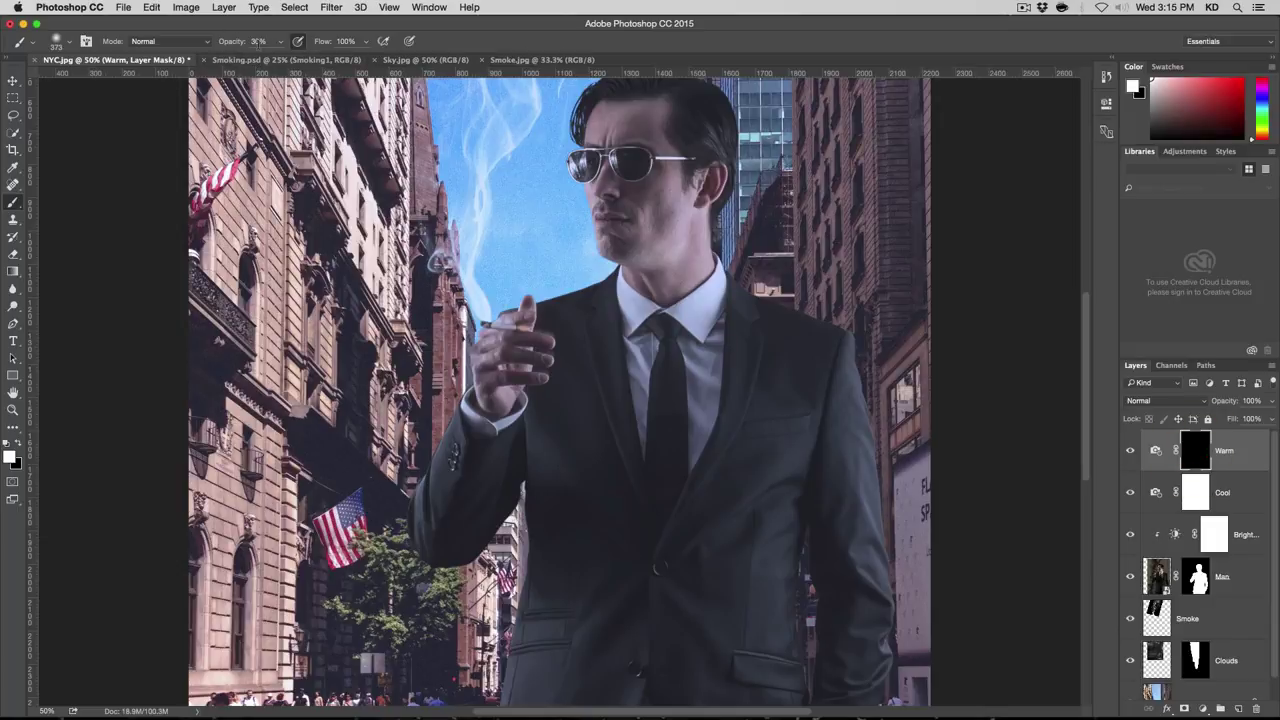
Step: Paint the Warm mask white over the man's face, neck and hand with a 200 px brush at 30% opacity
key("3")
right_click(584, 202)
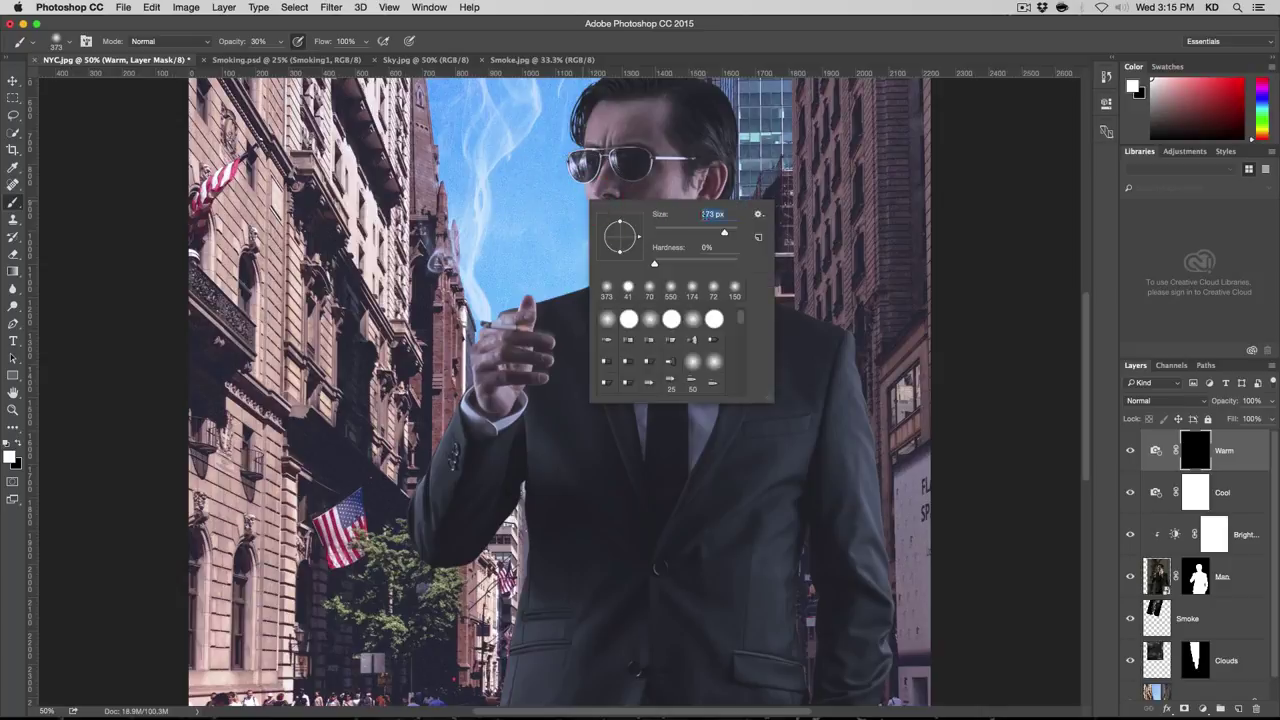
type("200")
key("Return")
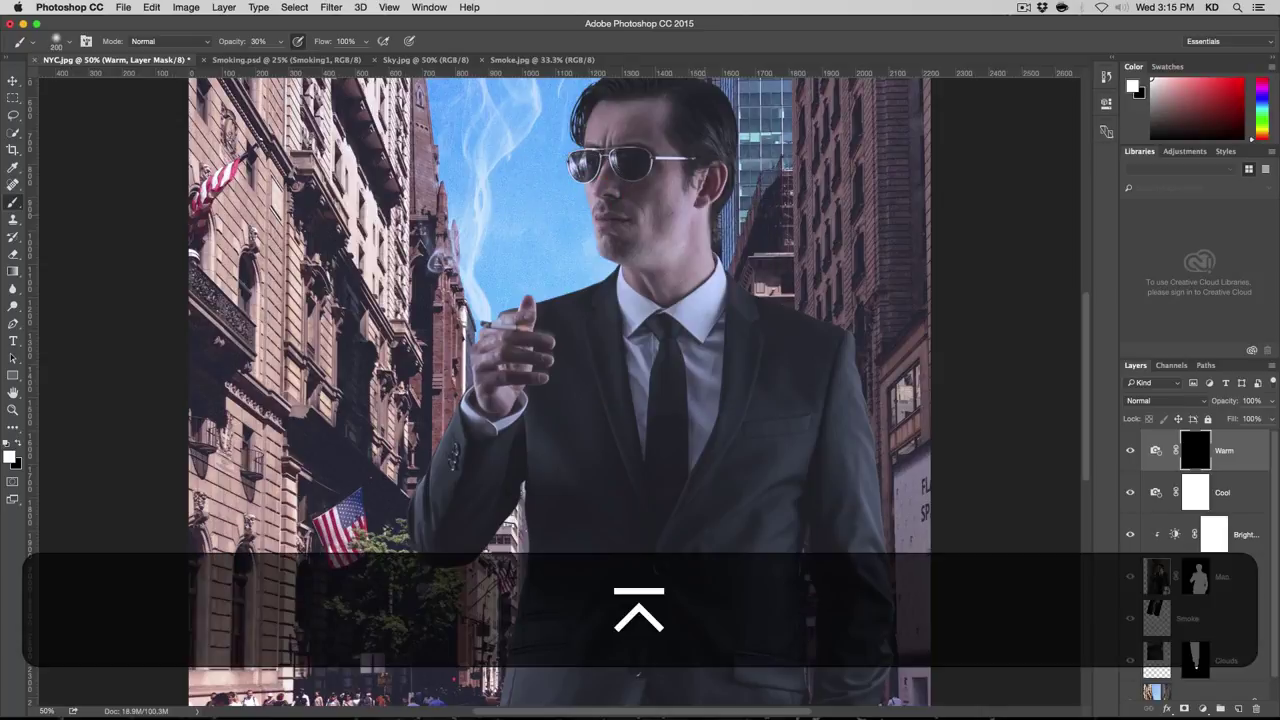
mouse_move(669, 236)
left_mouse_down()
mouse_move(674, 276)
mouse_move(647, 267)
mouse_move(627, 243)
mouse_move(597, 166)
mouse_move(625, 170)
mouse_move(663, 213)
mouse_move(665, 178)
mouse_move(680, 237)
mouse_move(709, 172)
mouse_move(696, 255)
mouse_move(651, 266)
left_mouse_up()
mouse_move(614, 120)
left_mouse_down()
mouse_move(646, 126)
mouse_move(666, 106)
mouse_move(700, 175)
mouse_move(695, 246)
mouse_move(667, 253)
mouse_move(724, 275)
left_mouse_up()
mouse_move(682, 230)
left_mouse_down()
mouse_move(651, 199)
mouse_move(625, 229)
mouse_move(708, 269)
mouse_move(708, 306)
mouse_move(724, 307)
mouse_move(699, 382)
mouse_move(733, 380)
mouse_move(715, 416)
mouse_move(660, 394)
left_mouse_up()
left_click(660, 355)
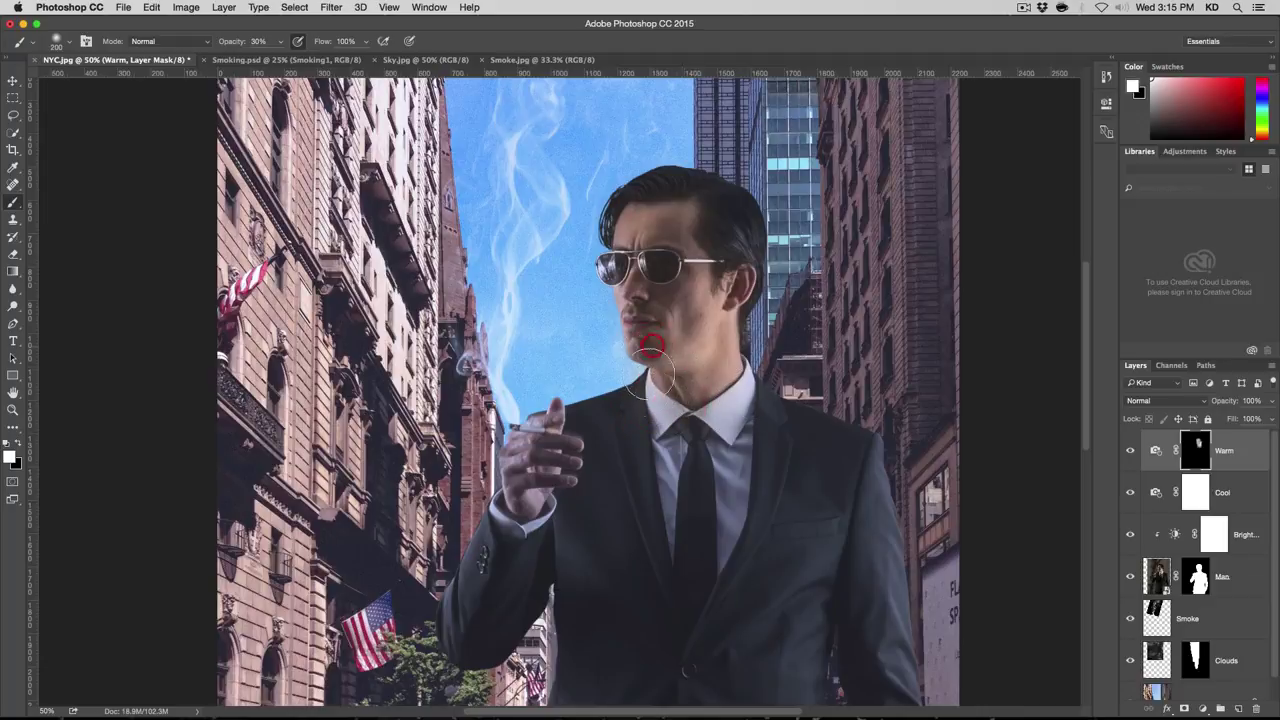
mouse_move(540, 470)
left_mouse_down()
mouse_move(530, 499)
mouse_move(527, 449)
mouse_move(550, 423)
mouse_move(527, 483)
mouse_move(521, 463)
mouse_move(529, 493)
mouse_move(571, 447)
mouse_move(572, 483)
mouse_move(556, 486)
mouse_move(535, 529)
mouse_move(523, 471)
left_mouse_up()
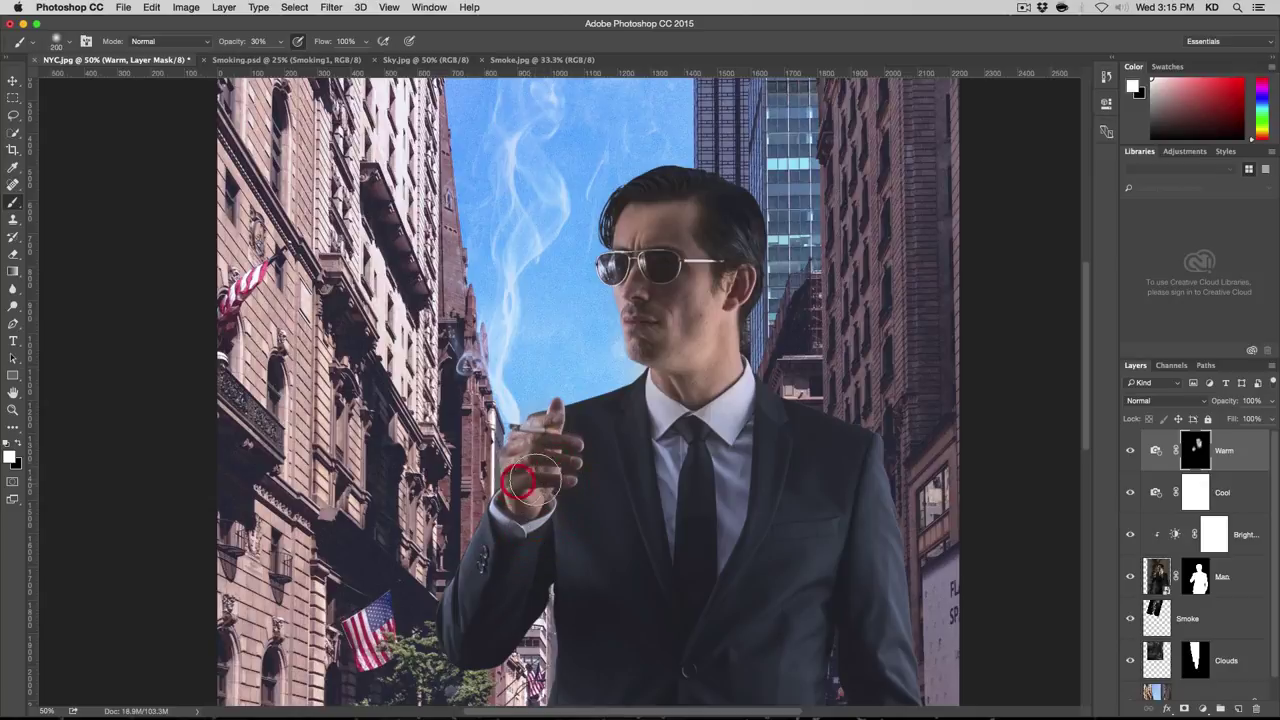
Step: Enlarge the brush to 350 px and paint more of the Warm mask over the man's hand, neck, face and hair
right_click(537, 468)
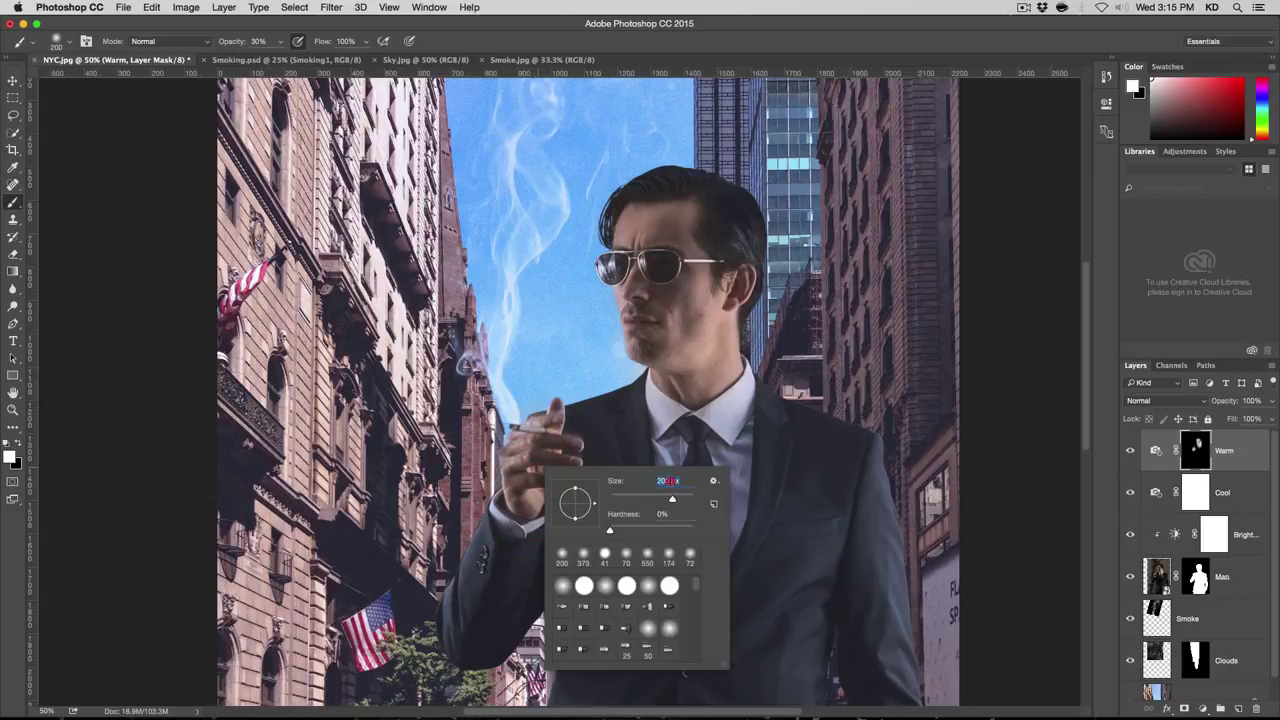
type("350")
key("Return")
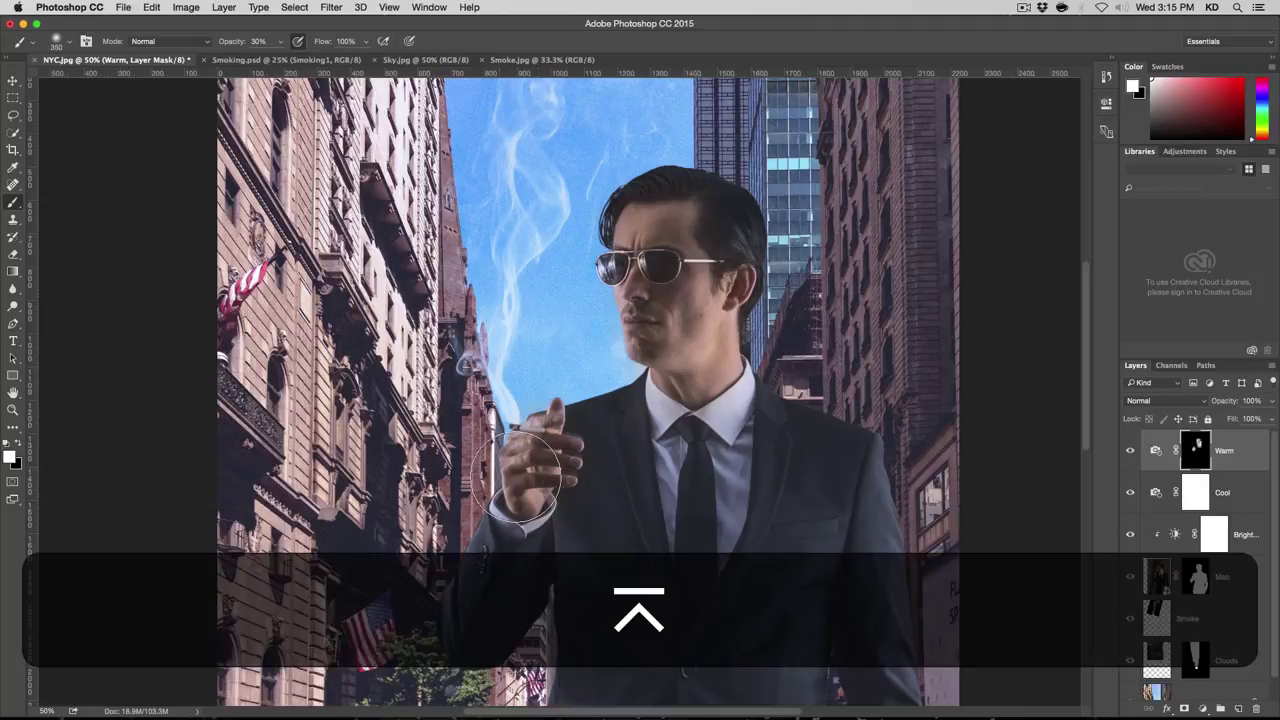
left_click(543, 486)
left_click(552, 420)
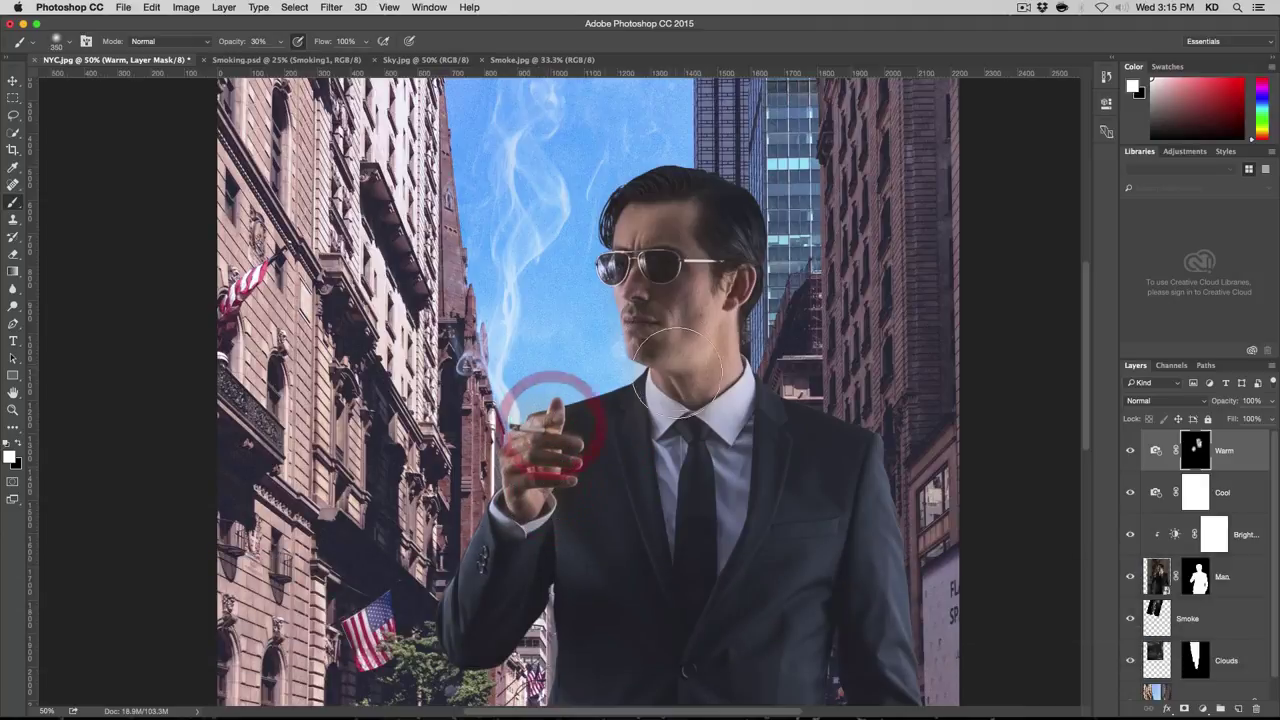
left_click(669, 371)
left_click(729, 374)
left_click(731, 277)
left_click(743, 230)
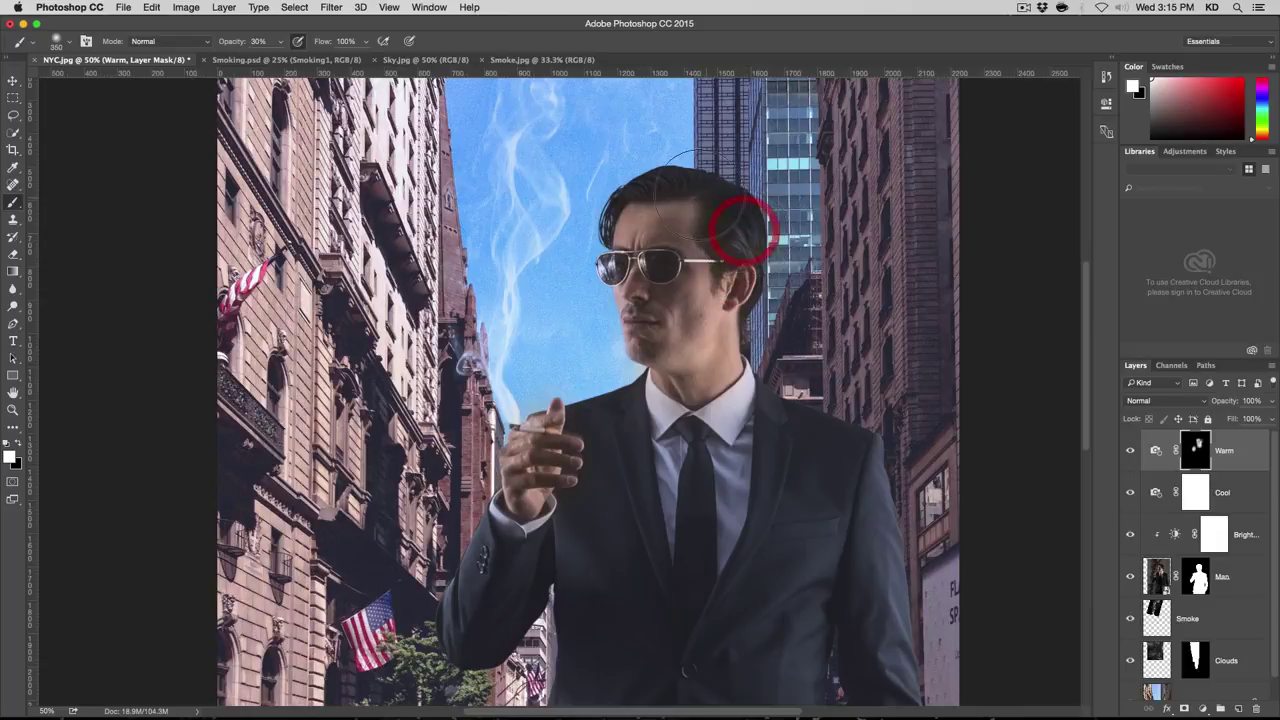
left_click(606, 280)
left_click(637, 354)
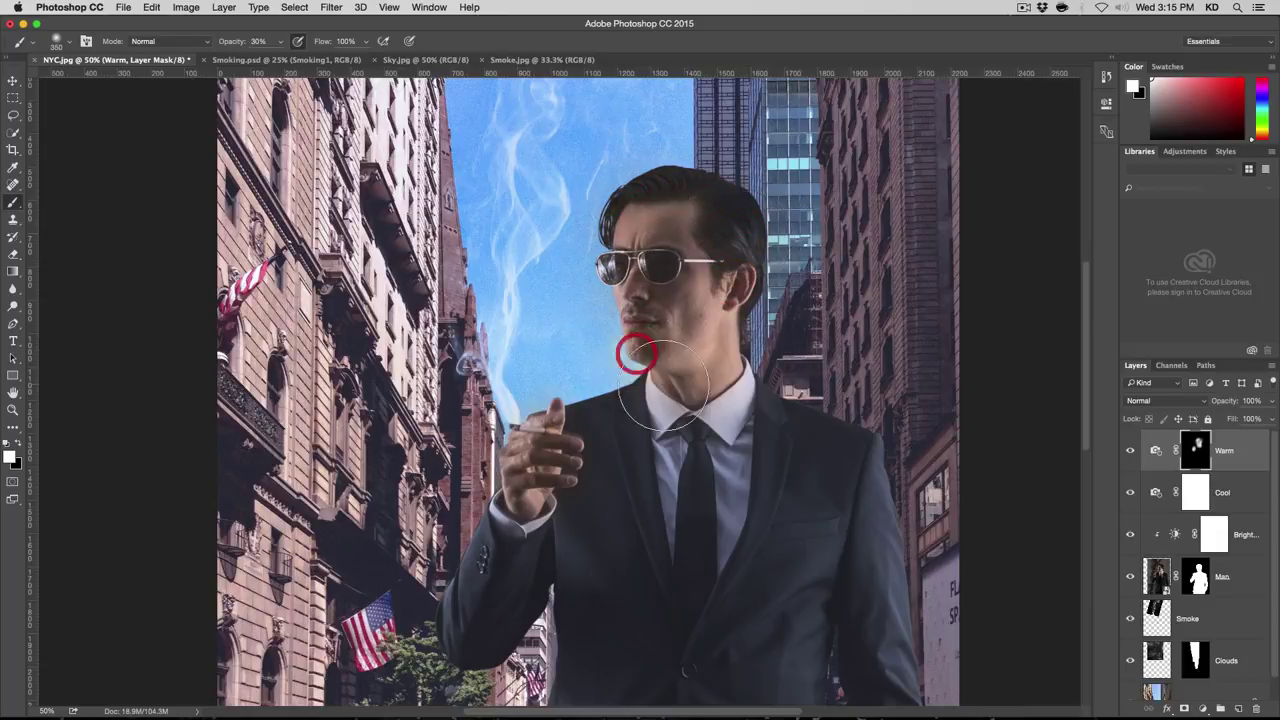
Step: Compare the composite with and without the Warm layer, both close up and with the whole image in view
left_click(1129, 451)
left_click(1129, 451)
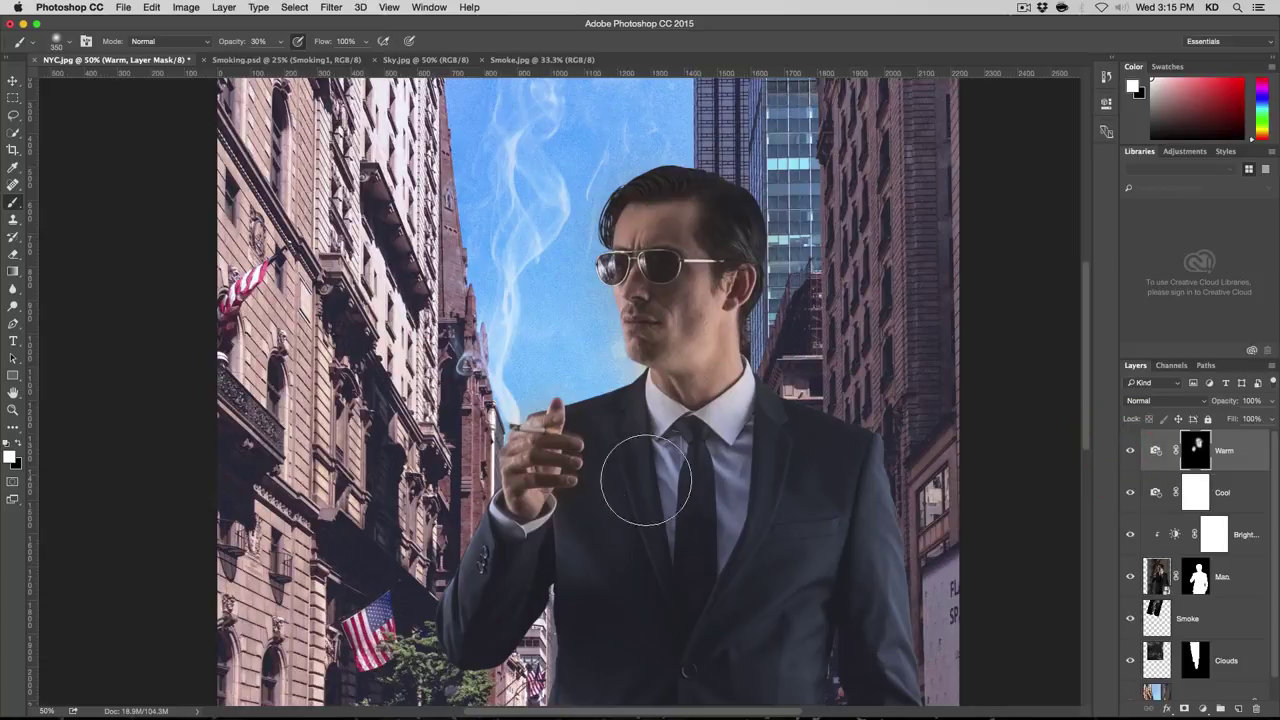
left_click(1130, 452)
left_click(1130, 452)
key("alt+super+minus")
key("alt+super+minus")
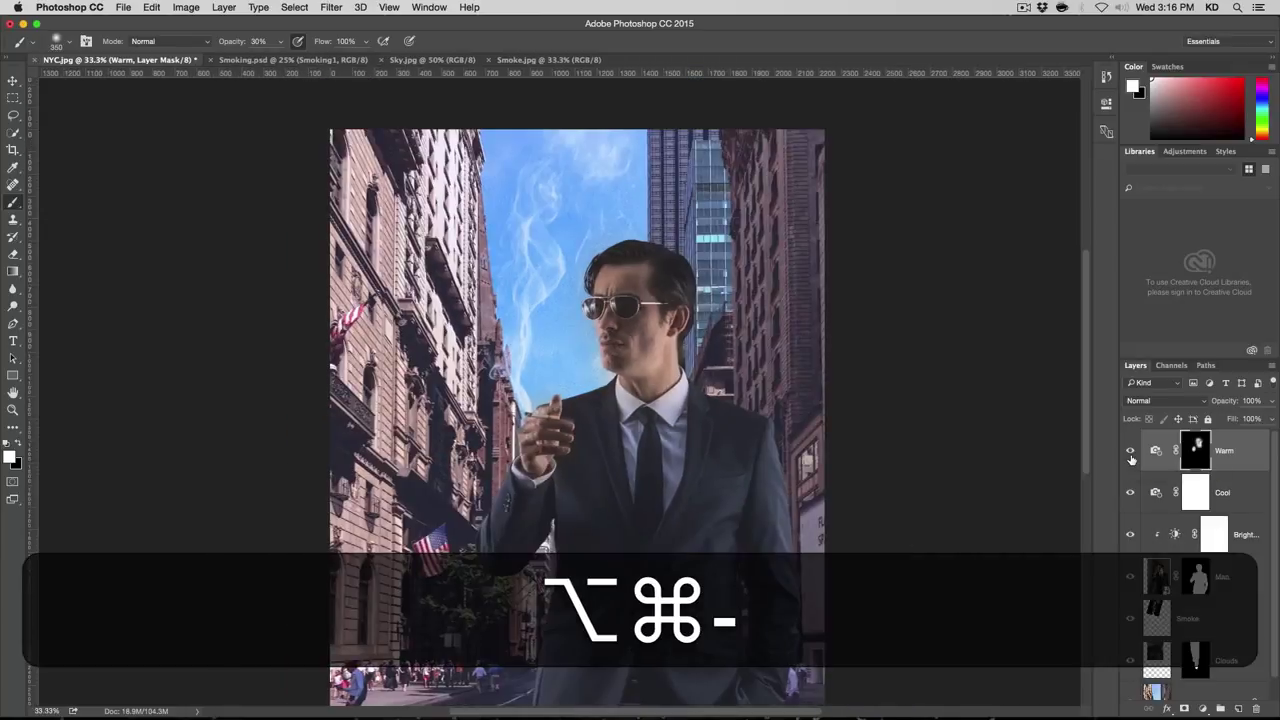
left_click(1131, 455)
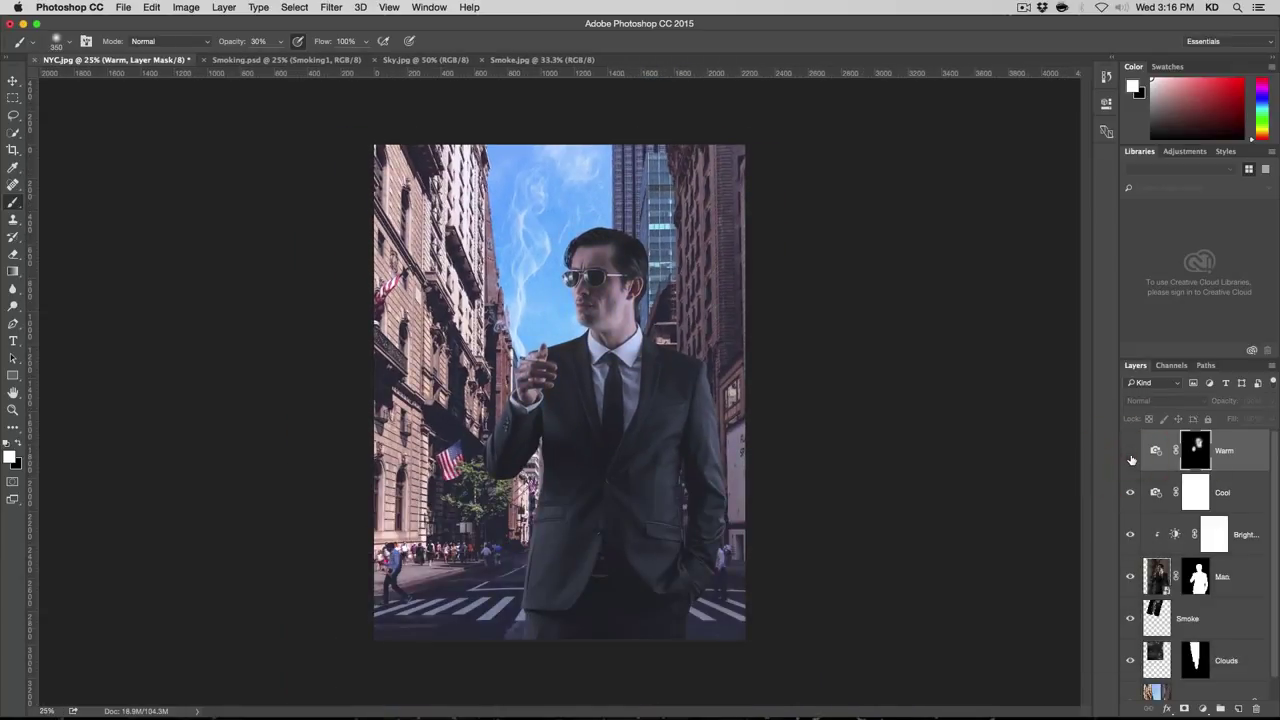
left_click(1148, 458)
Step: Reduce the density of the Warm layer's Warming Filter (81) to about 51%
left_click(1157, 451)
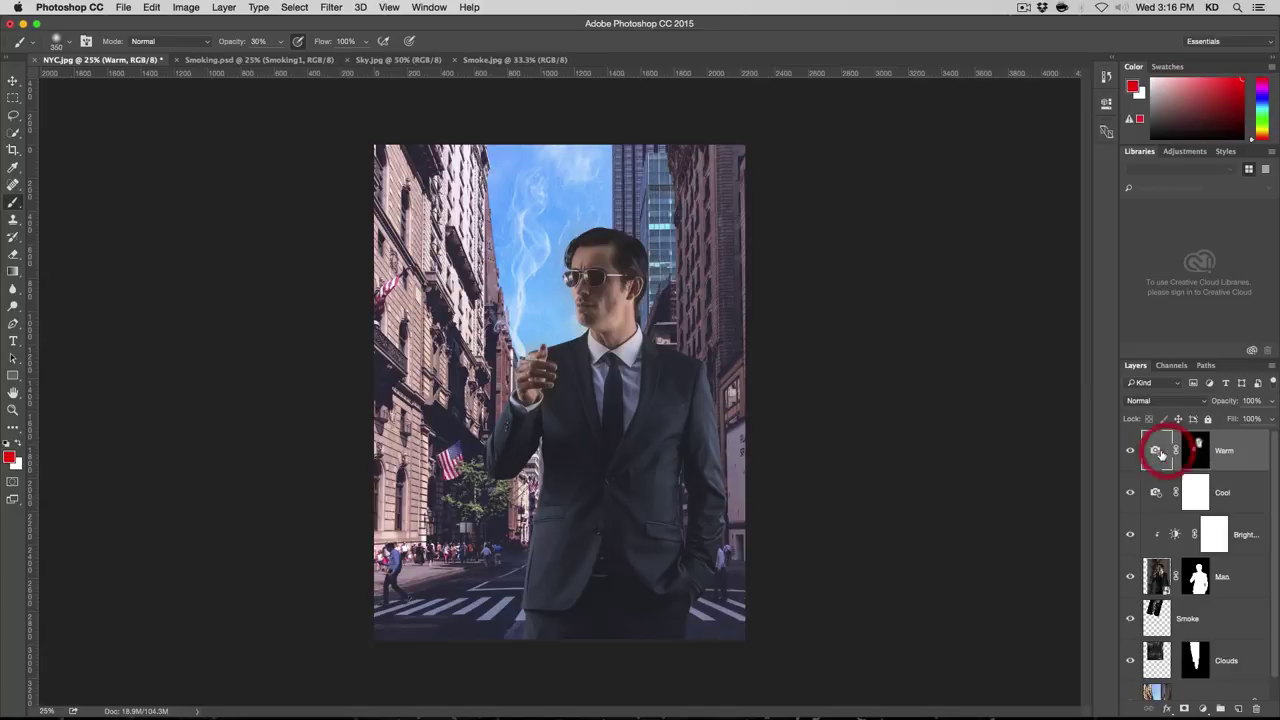
double_click(1157, 451)
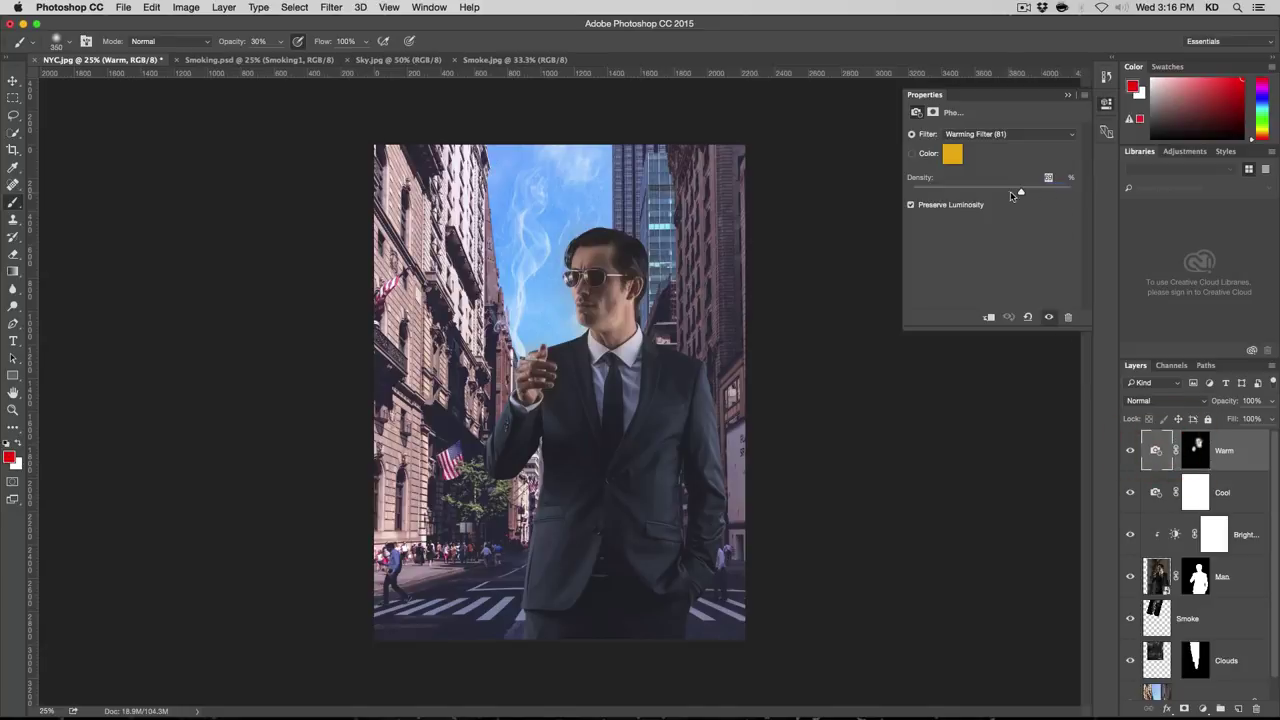
left_click_drag(995, 193, 993, 193)
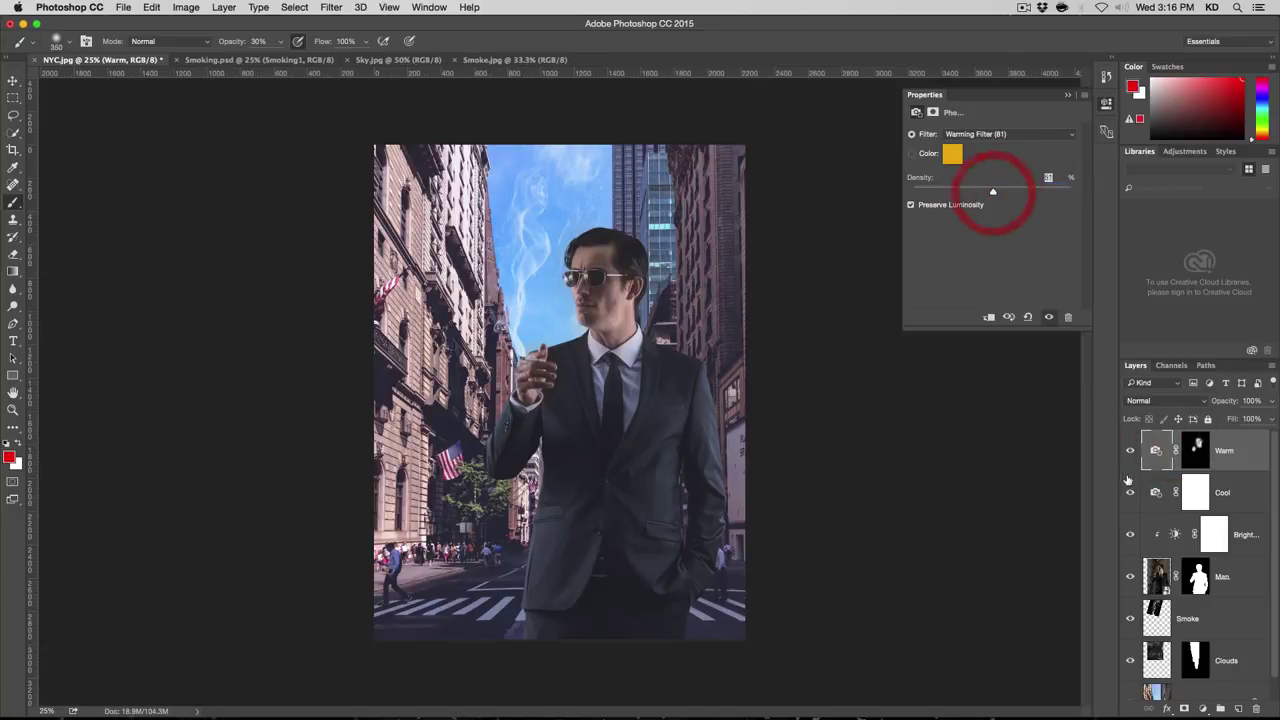
Step: Toggle the Warm layer's visibility to check the effect of its reduced density on the man's skin
left_click(1130, 455)
left_click(1130, 455)
left_click(1130, 455)
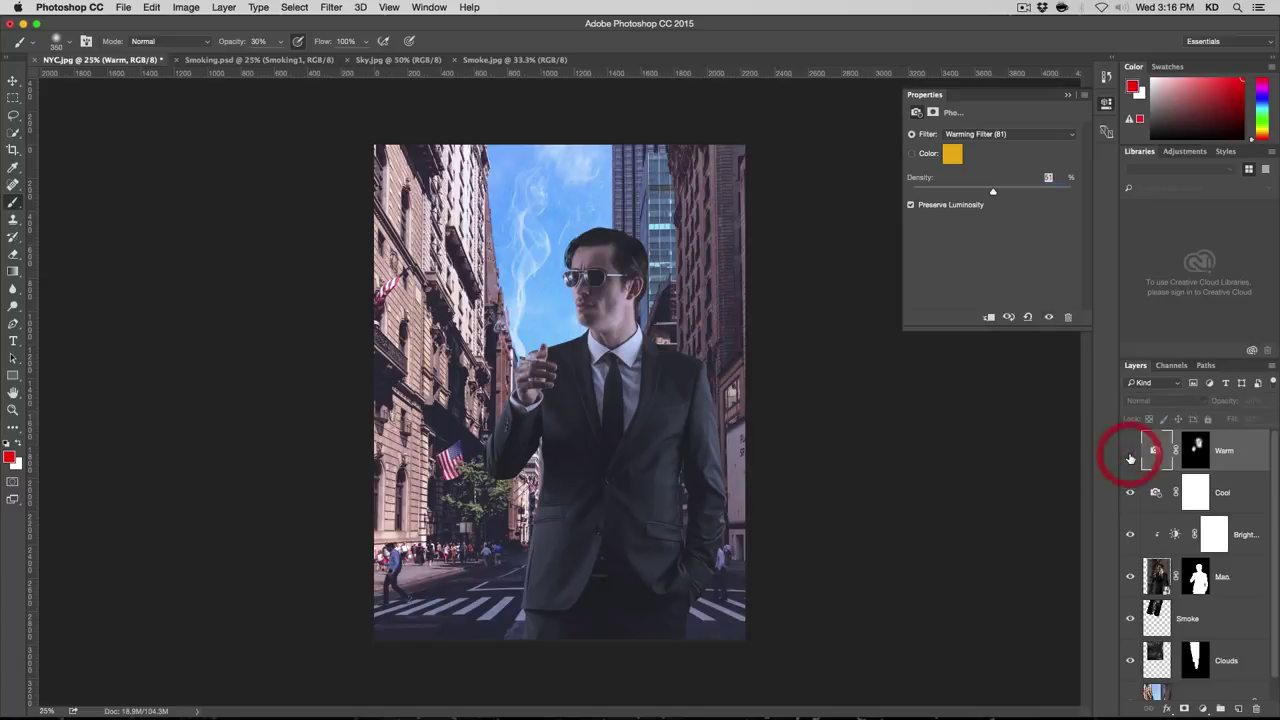
left_click(1130, 455)
left_click(1130, 456)
left_click(1130, 455)
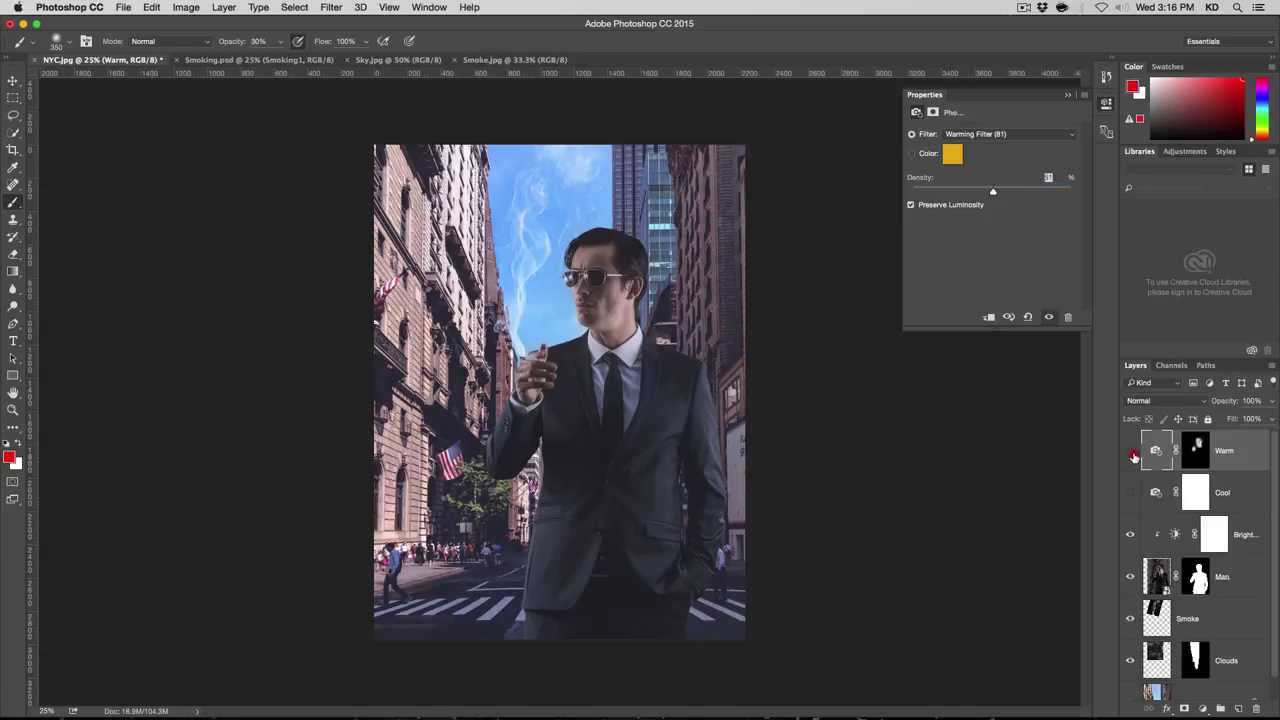
Step: Compare the image with and without the Warm, Cool and Brightness adjustment layers, leaving all three visible
left_click(1131, 455)
left_click(1129, 534)
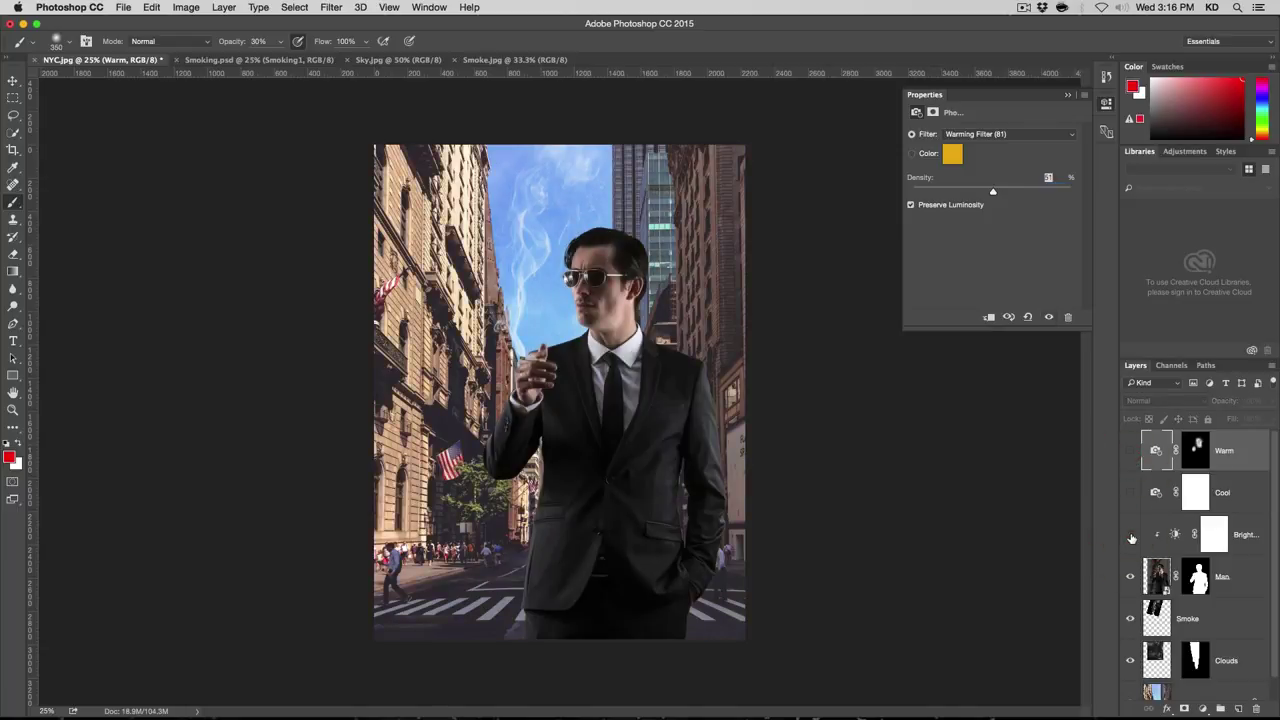
left_click(1130, 455)
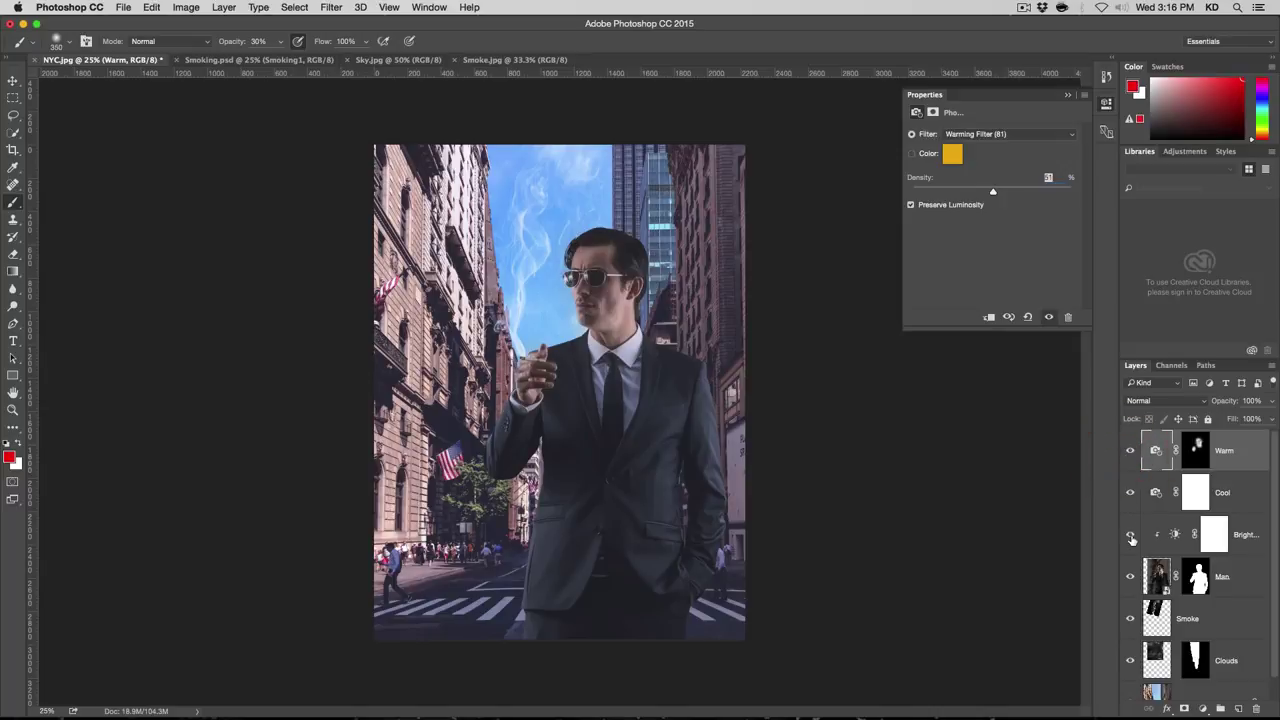
left_click(1125, 456)
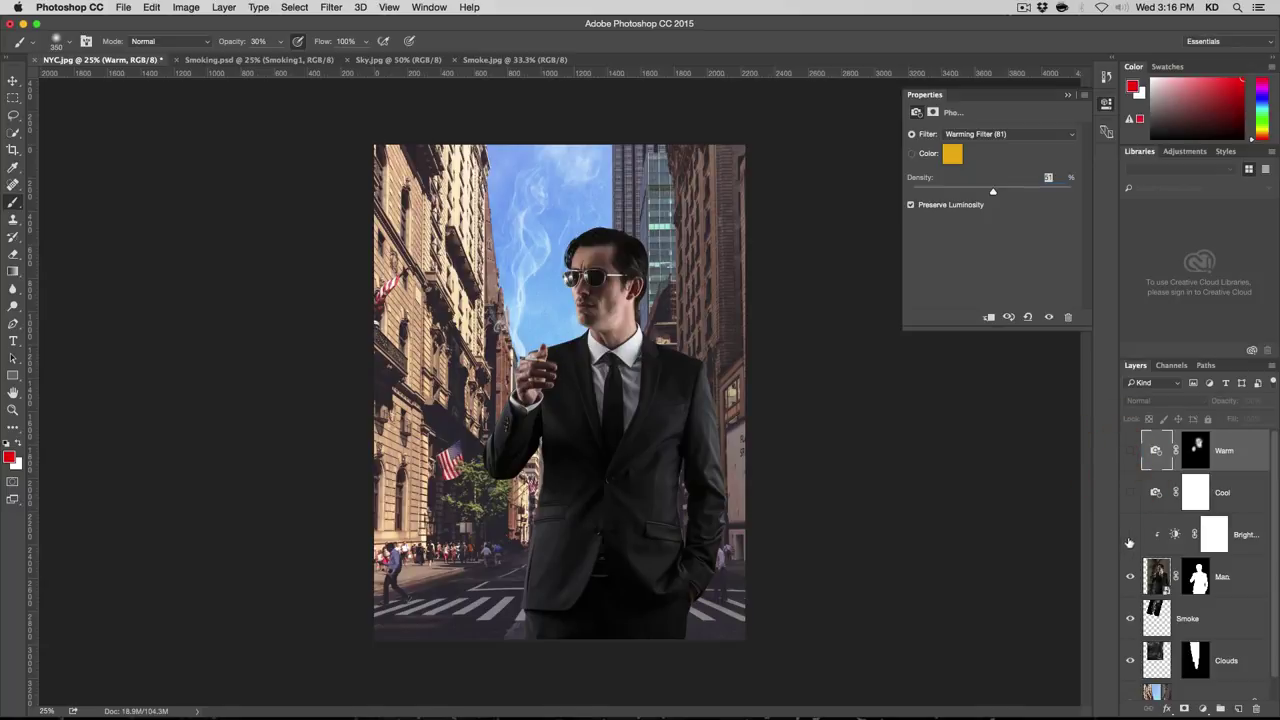
left_click(1128, 449)
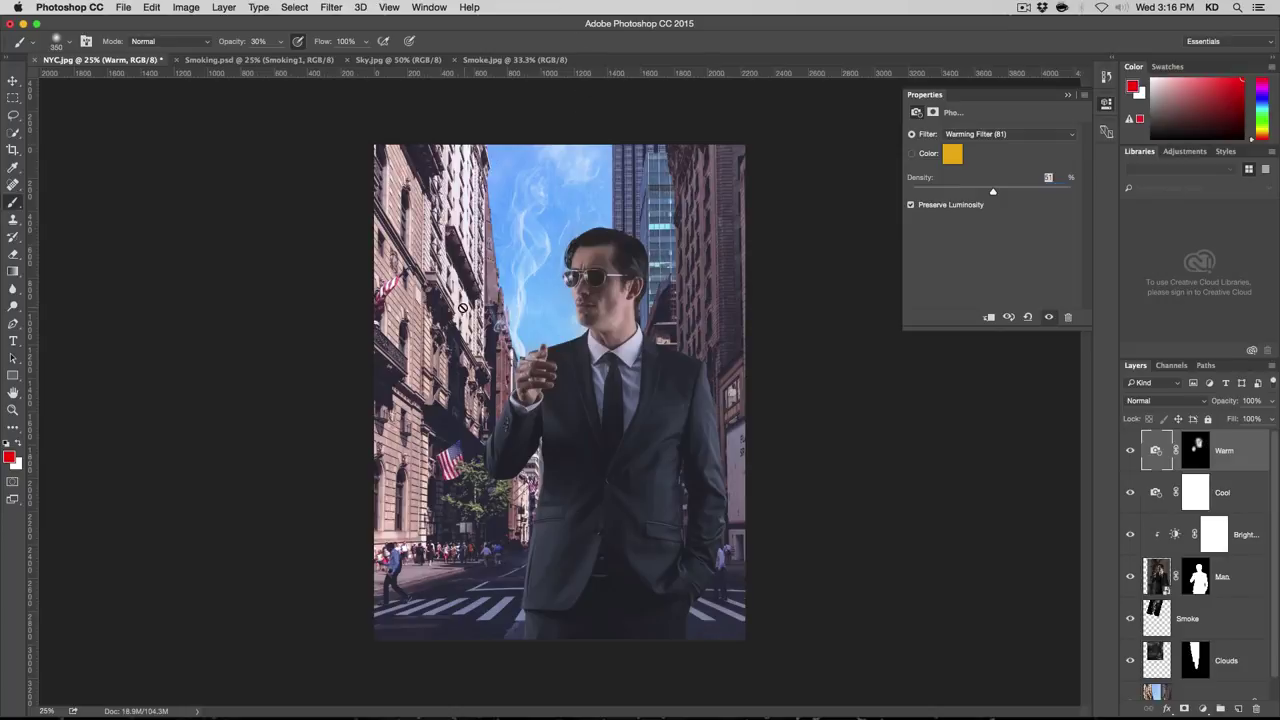
Step: Save the composite as NYC.psd in Photoshop format with layers in the 1 Getting Started folder
left_click(124, 7)
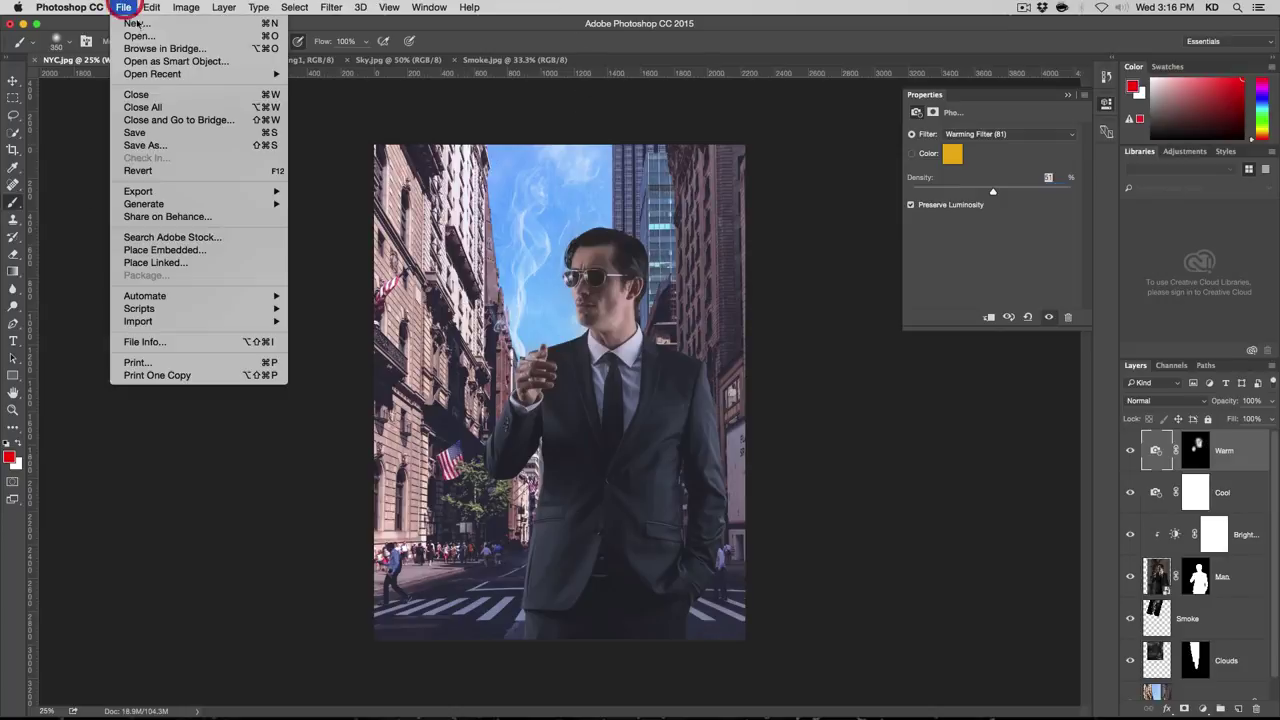
left_click(170, 150)
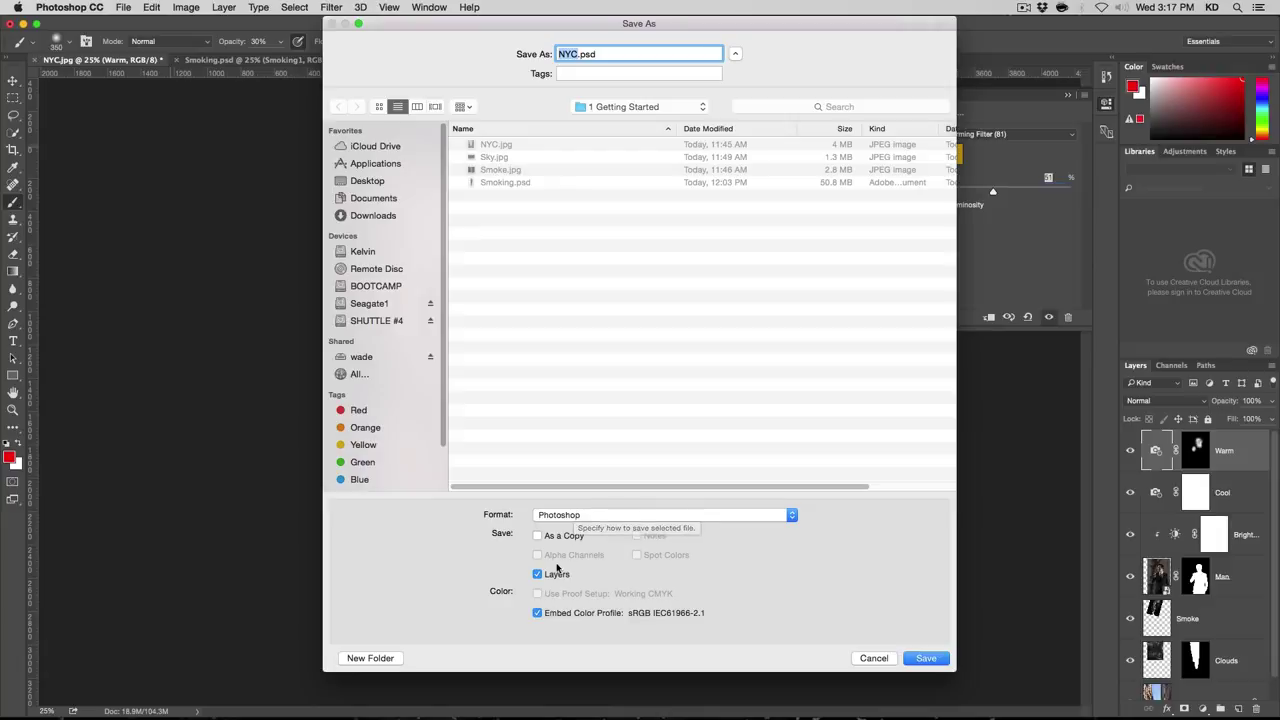
left_click(573, 516)
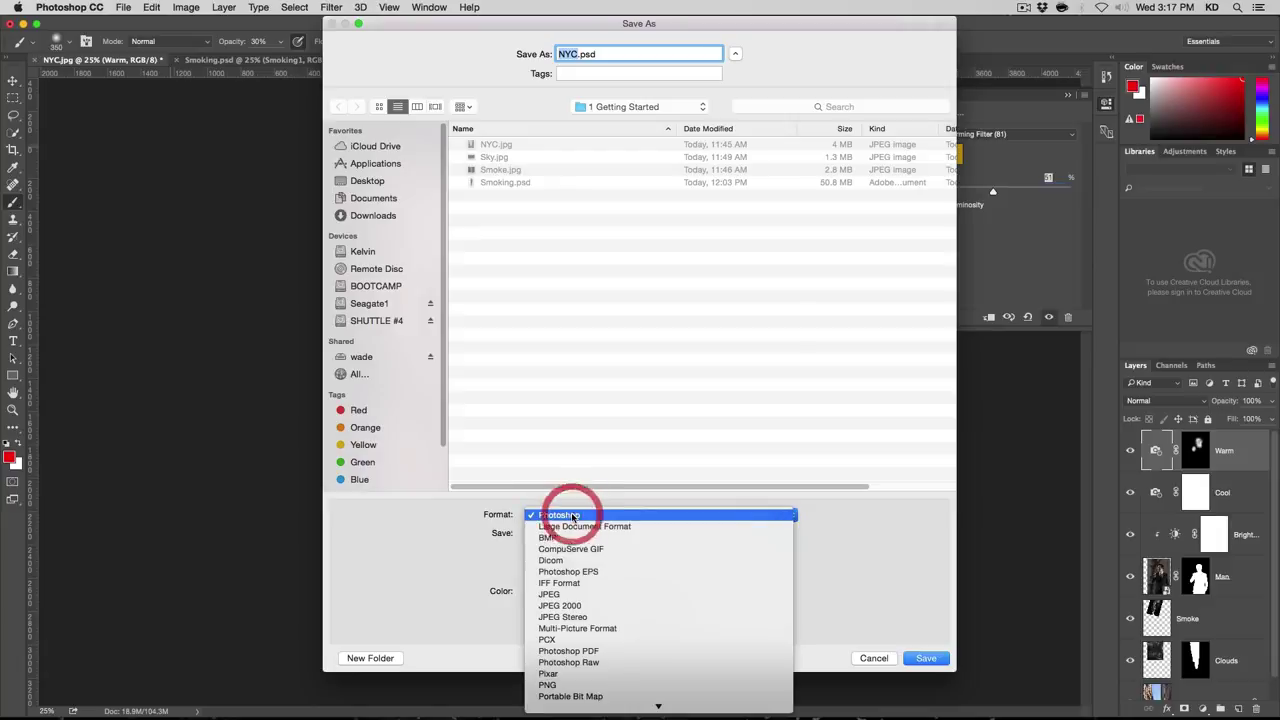
left_click(450, 532)
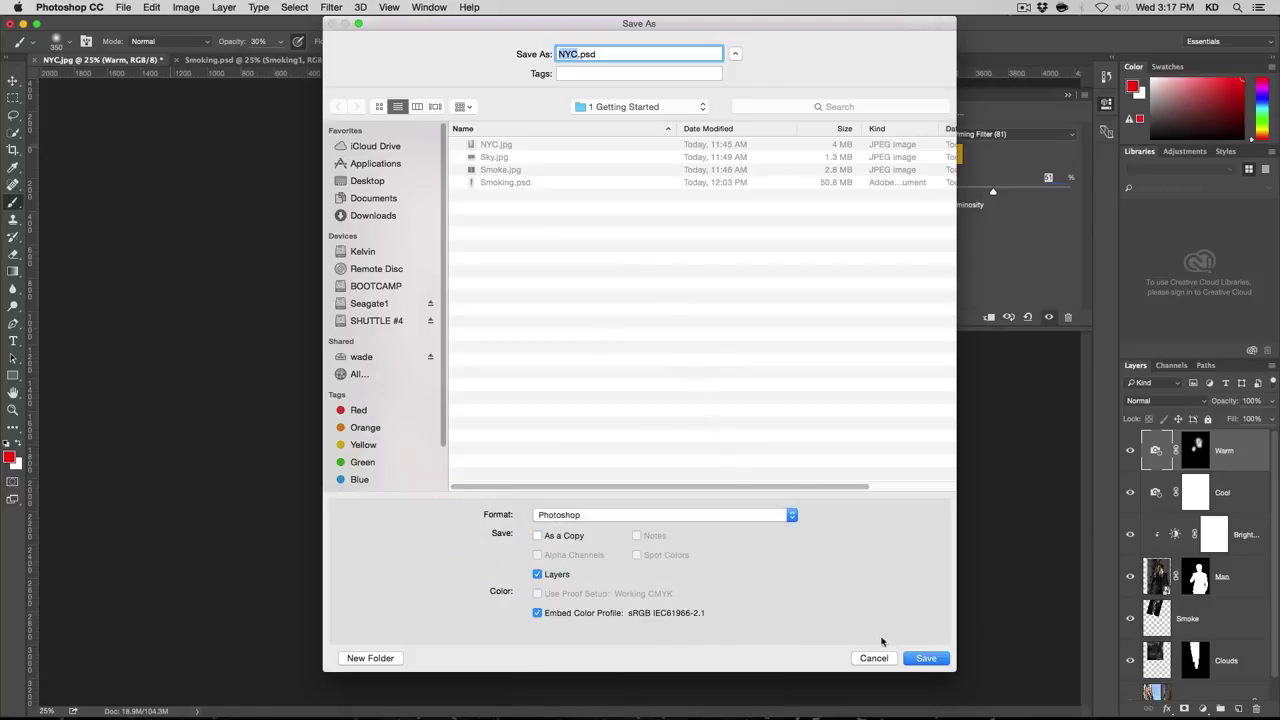
left_click(917, 660)
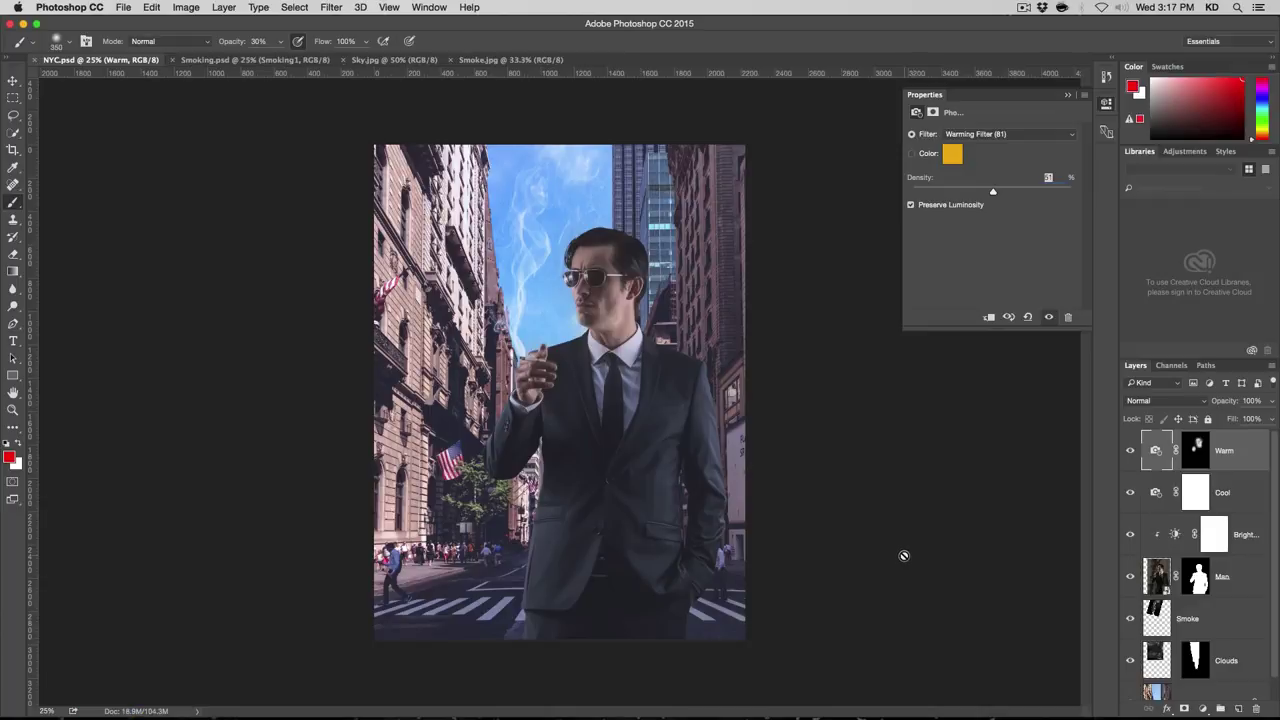